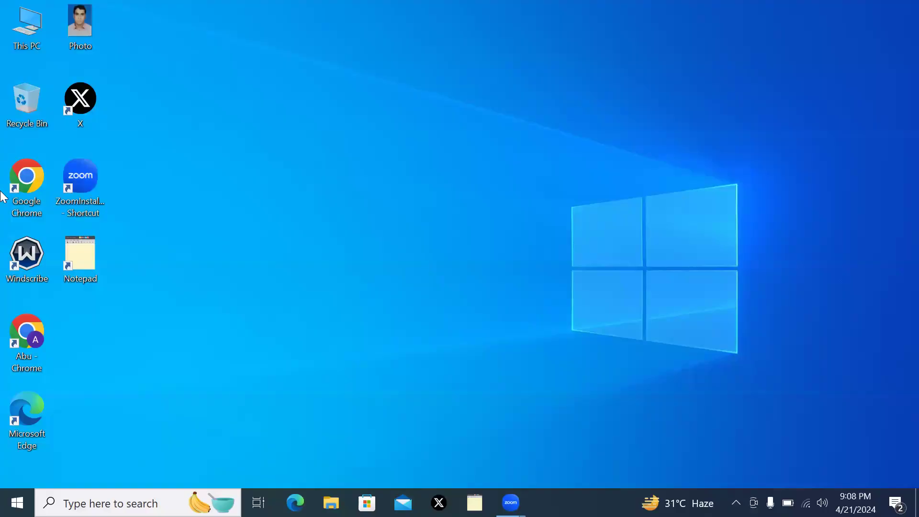
Launch Google Chrome from the desktop shortcut under the personal photo profile
{"action": "double_click", "coordinate": [31, 183]}
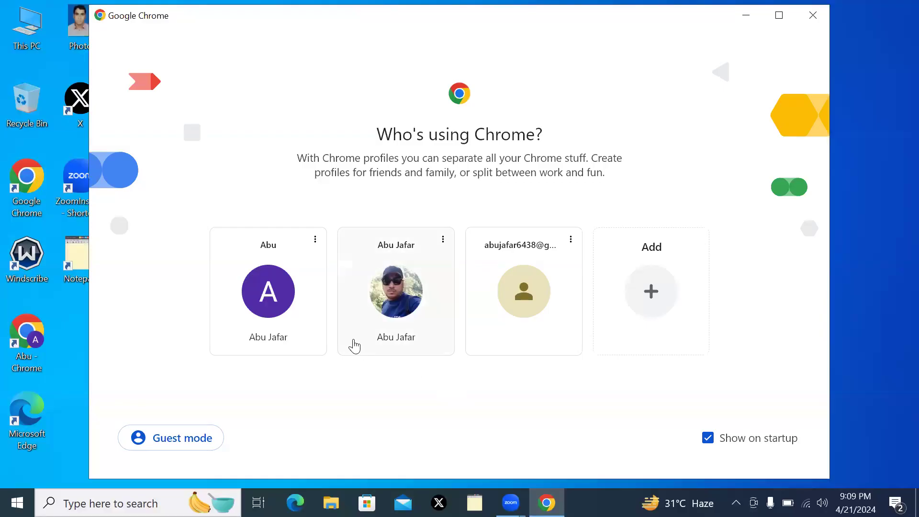
{"action": "left_click", "coordinate": [393, 292]}
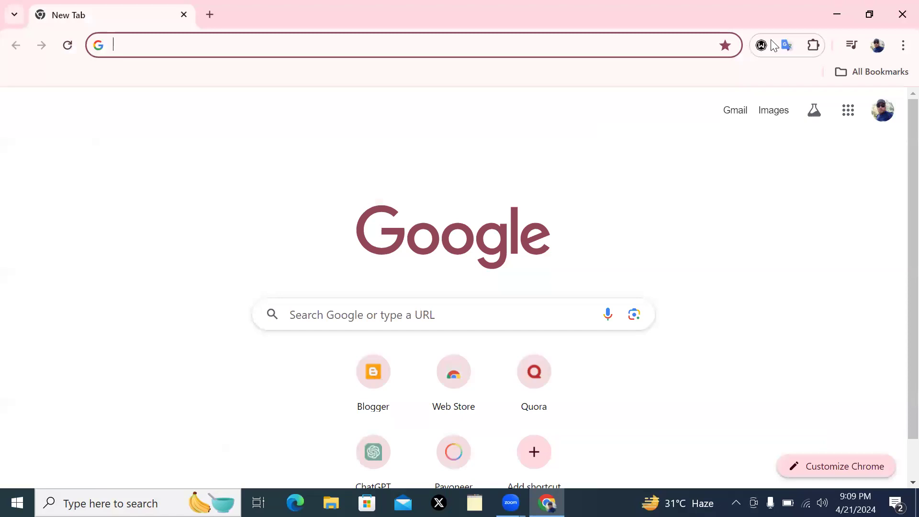
Show the Google apps panel and scroll it down until Google Ads is visible
{"action": "left_click", "coordinate": [829, 29]}
{"action": "left_click", "coordinate": [849, 114]}
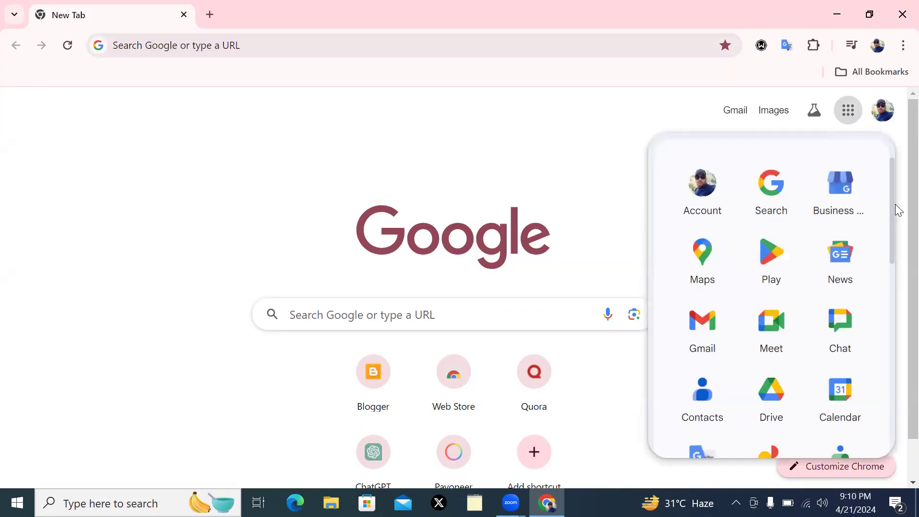
{"action": "scroll", "coordinate": [883, 259], "scroll_direction": "down", "scroll_amount": 4}
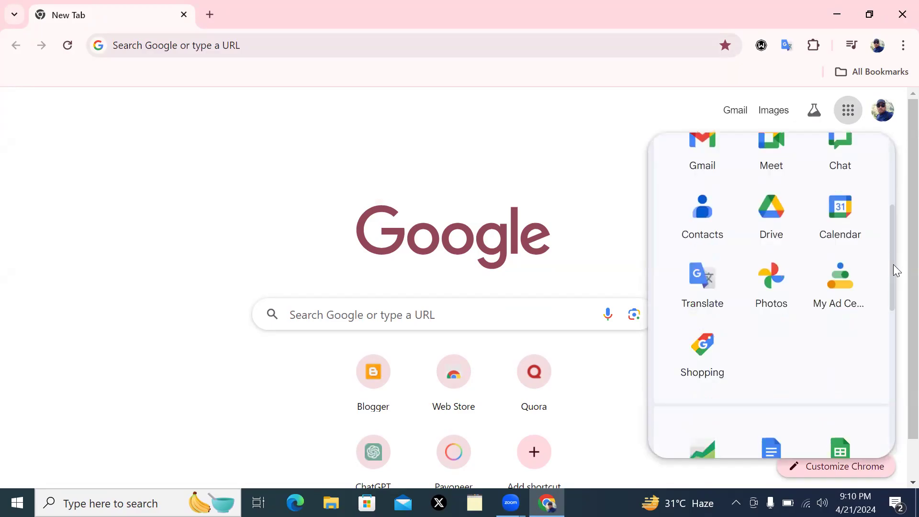
{"action": "scroll", "coordinate": [893, 264], "scroll_direction": "down", "scroll_amount": 3}
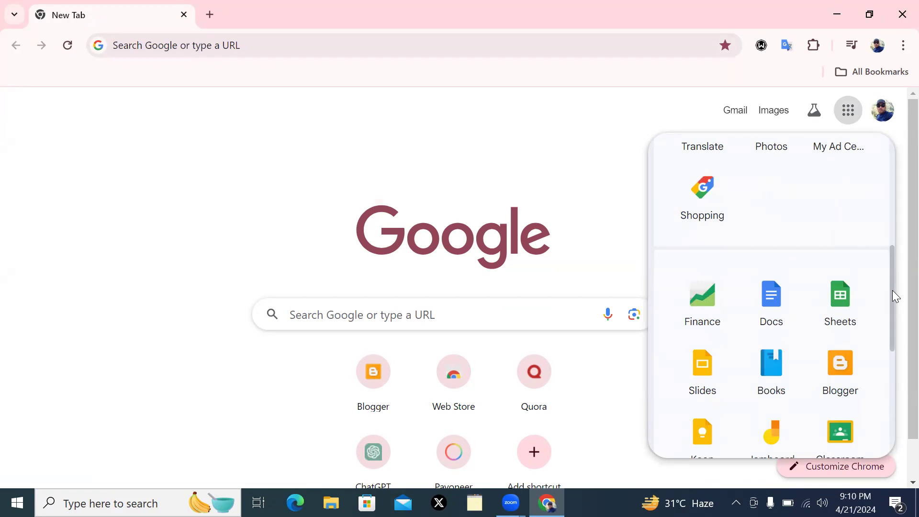
{"action": "scroll", "coordinate": [890, 374], "scroll_direction": "down", "scroll_amount": 5}
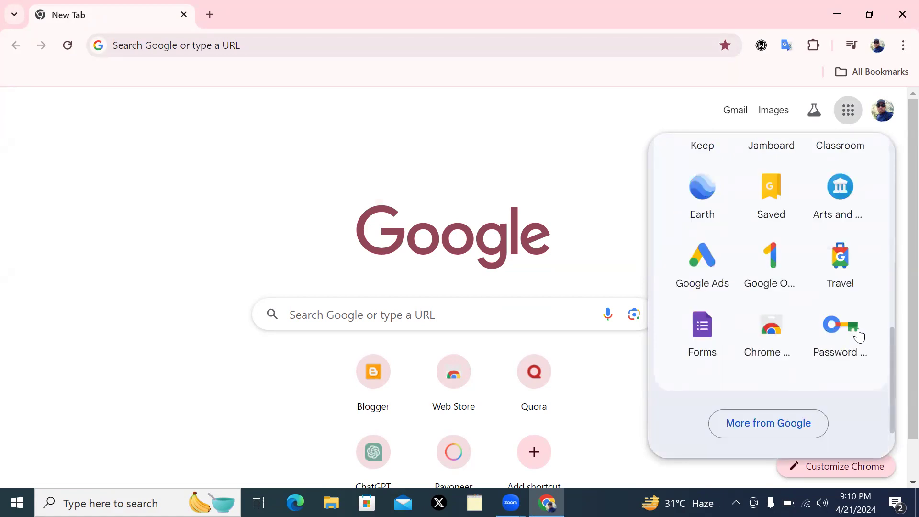
Open Google Ads from its tile, then load ads.google.com in a new tab
{"action": "left_click", "coordinate": [696, 284]}
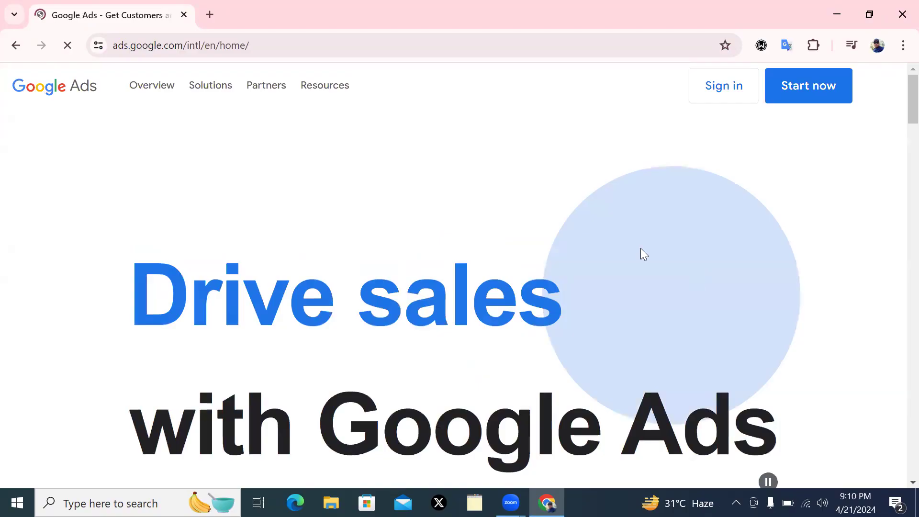
{"action": "left_click", "coordinate": [210, 15]}
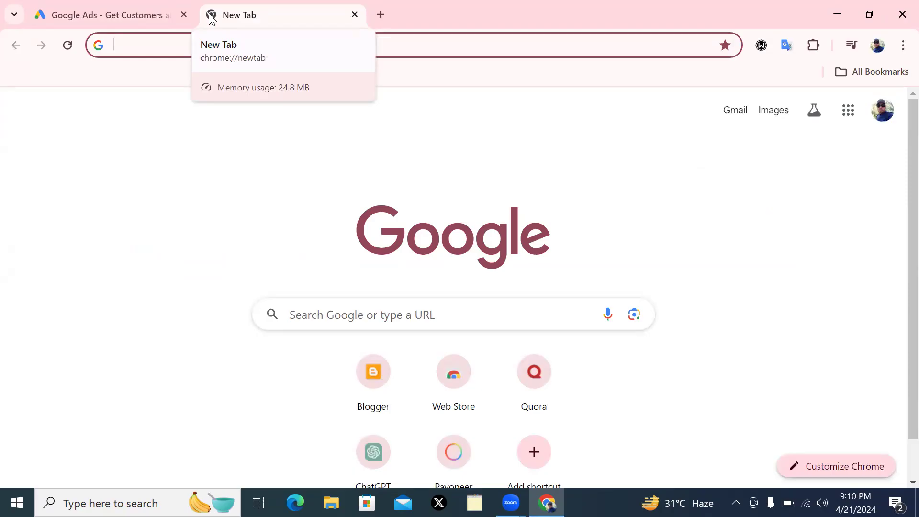
{"action": "left_click", "coordinate": [150, 43]}
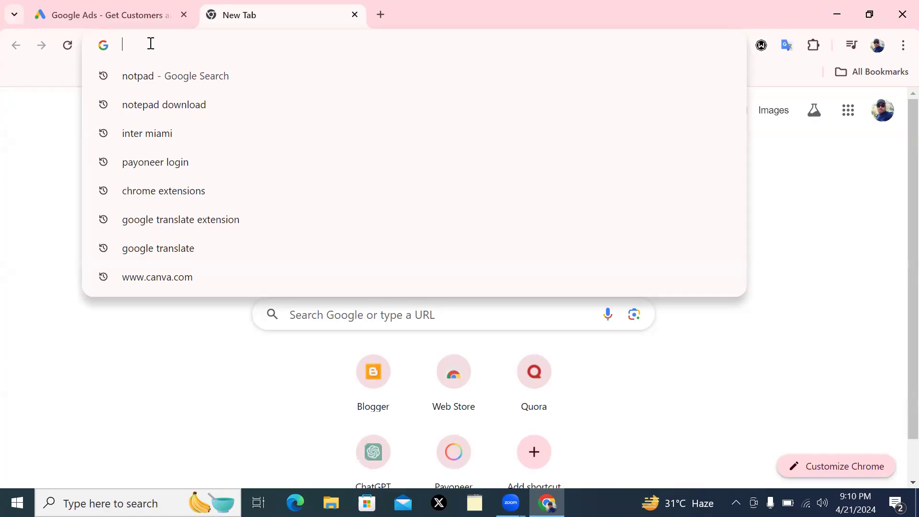
{"action": "type", "text": "ads.goo"}
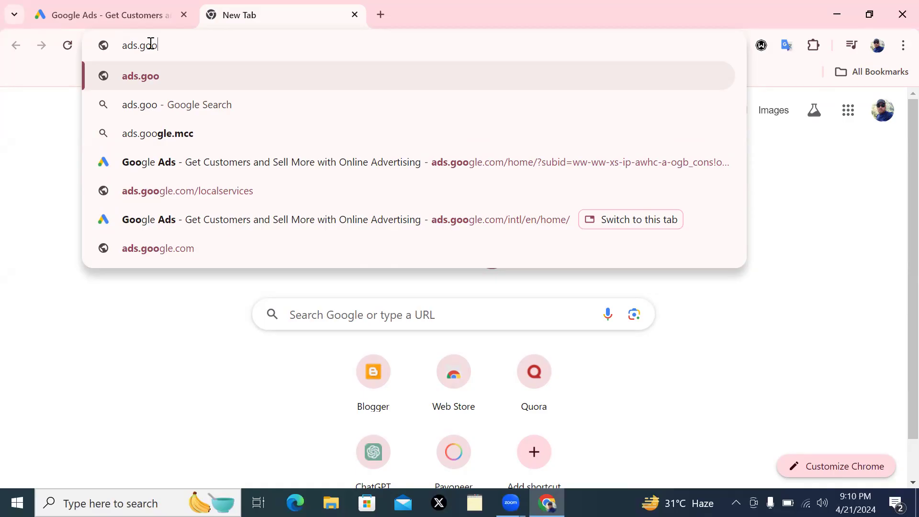
{"action": "type", "text": "gle.com"}
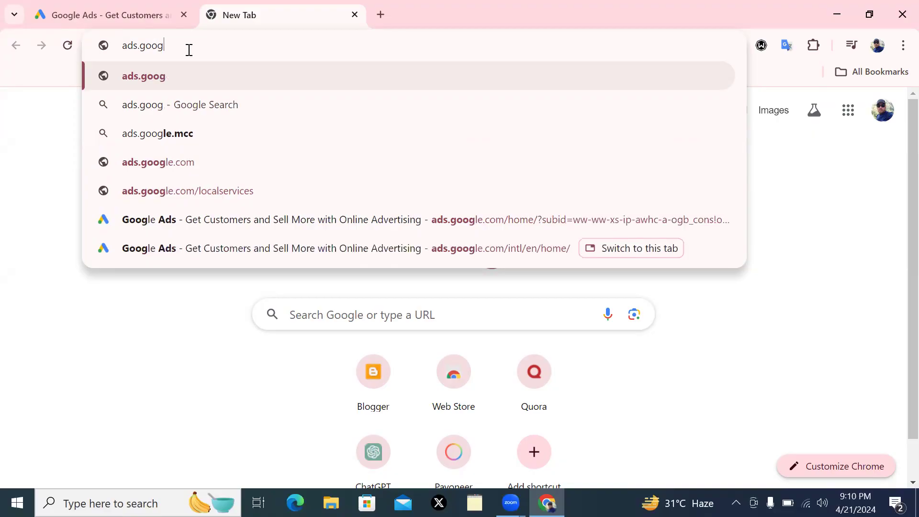
{"action": "left_click", "coordinate": [163, 51]}
{"action": "key", "text": "BackSpace"}
{"action": "key", "text": "BackSpace"}
{"action": "key", "text": "BackSpace"}
{"action": "key", "text": "BackSpace"}
{"action": "key", "text": "BackSpace"}
{"action": "key", "text": "BackSpace"}
{"action": "key", "text": "BackSpace"}
{"action": "key", "text": "BackSpace"}
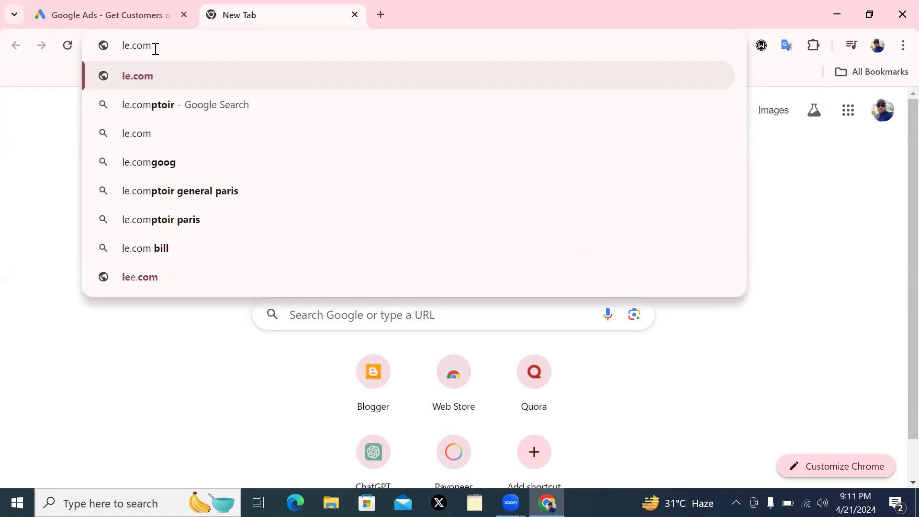
{"action": "key", "text": "BackSpace"}
{"action": "key", "text": "BackSpace"}
{"action": "key", "text": "BackSpace"}
{"action": "key", "text": "BackSpace"}
{"action": "key", "text": "BackSpace"}
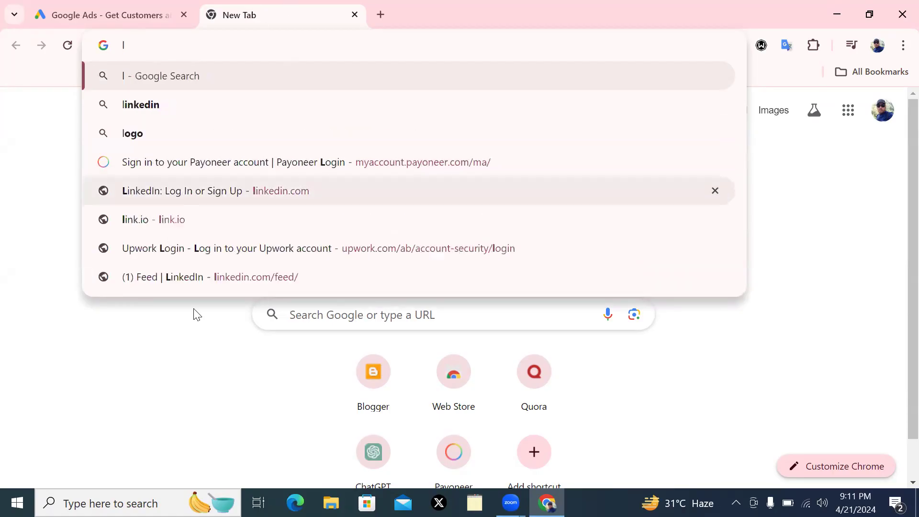
{"action": "key", "text": "BackSpace"}
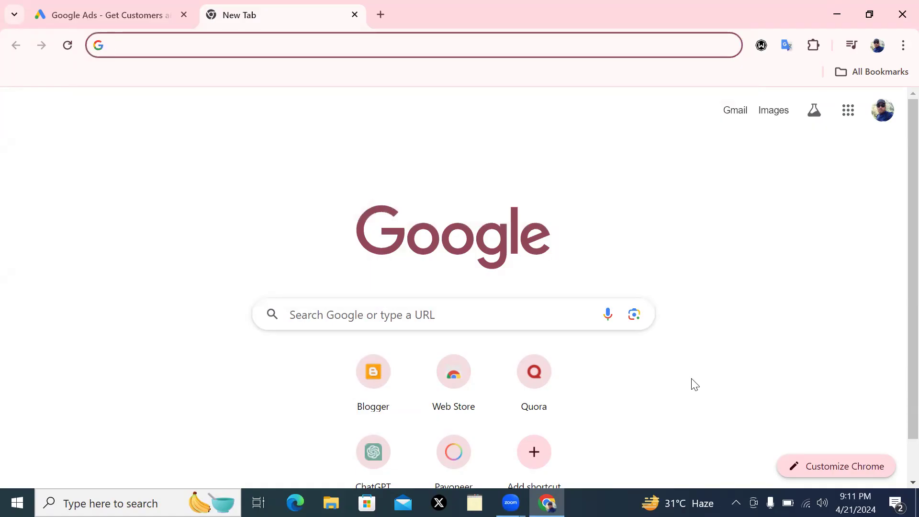
{"action": "type", "text": "ads."}
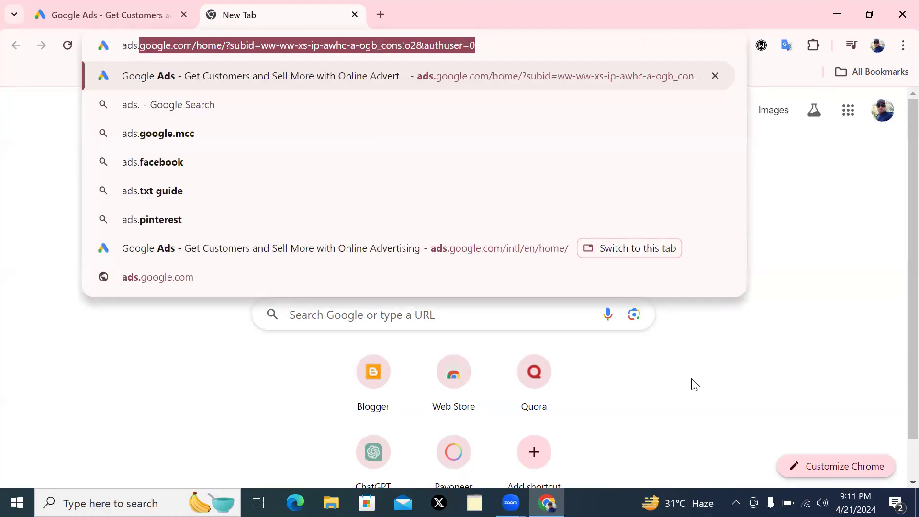
{"action": "type", "text": "google"}
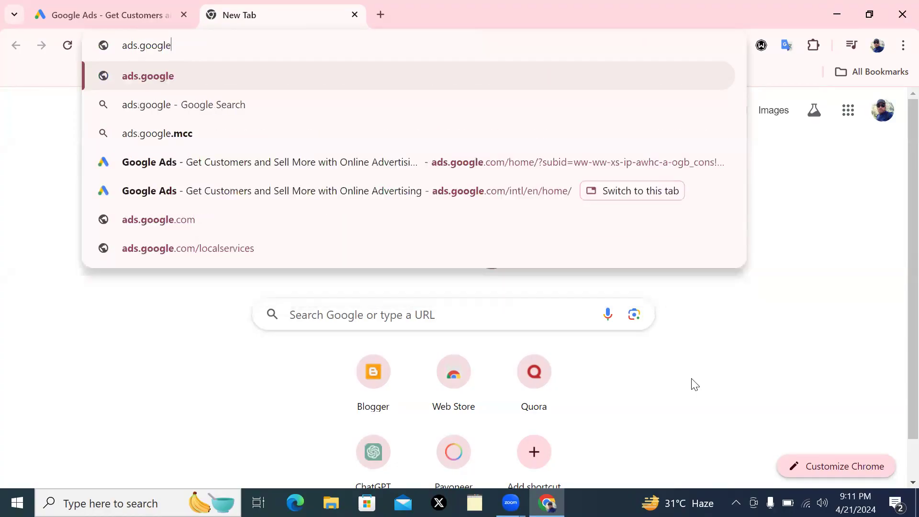
{"action": "type", "text": ".com"}
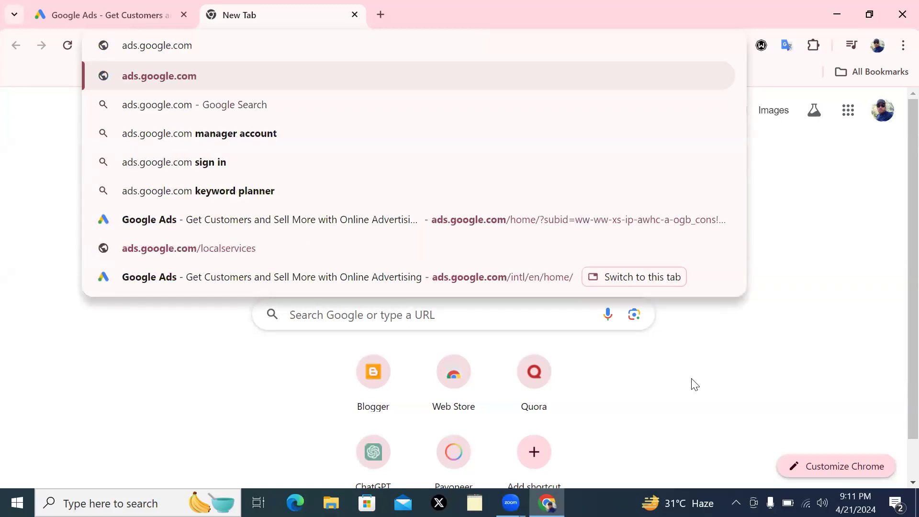
{"action": "key", "text": "Return"}
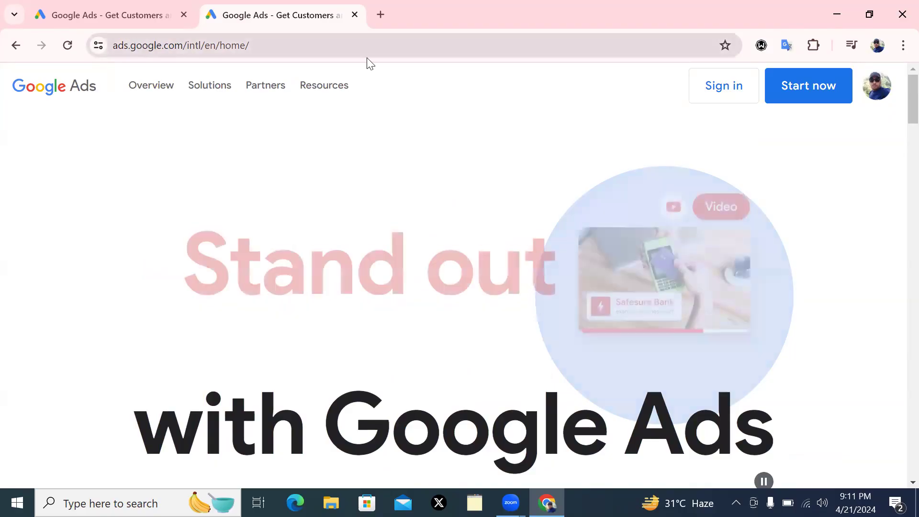
Close the first, duplicate Google Ads tab so one home page remains
{"action": "mouse_move", "coordinate": [266, 85]}
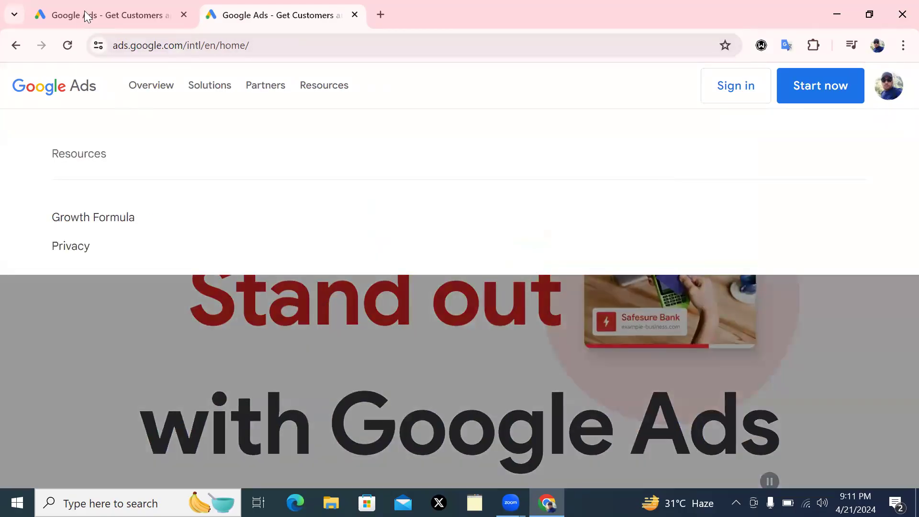
{"action": "left_click", "coordinate": [85, 15]}
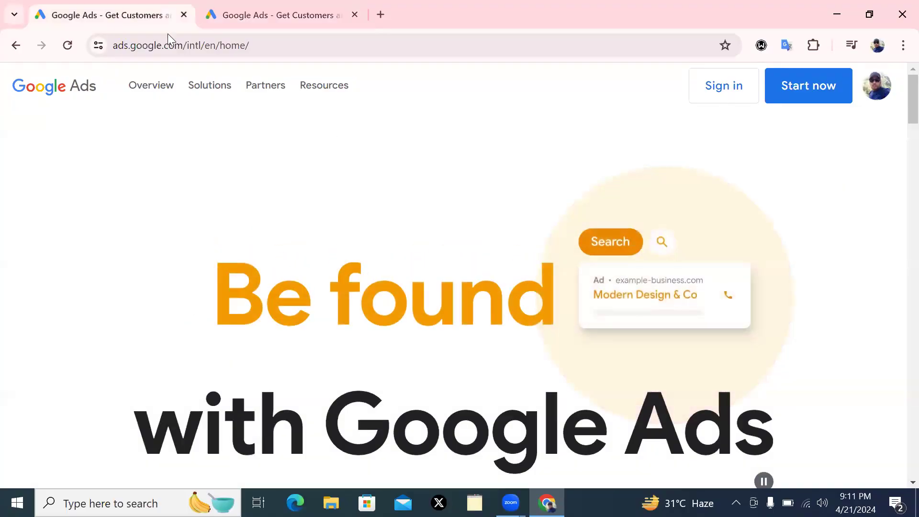
{"action": "left_click", "coordinate": [184, 15]}
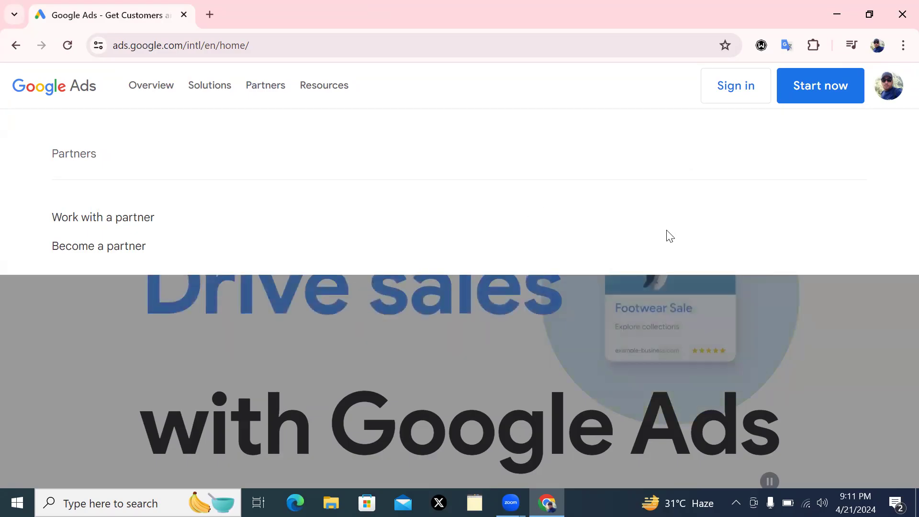
Begin Google Ads sign-up with the Start now button, reaching 'Create your first campaign'
{"action": "left_click", "coordinate": [830, 91]}
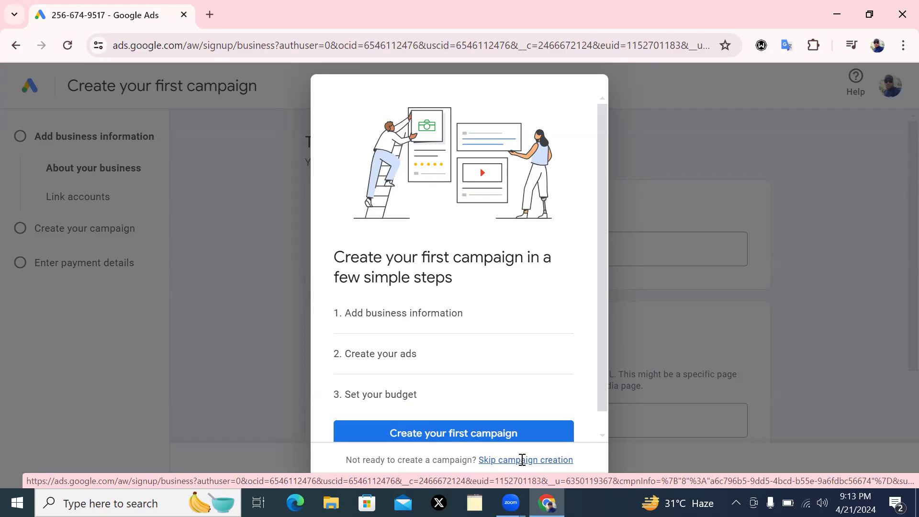
Skip creating a first campaign and review the account settings form
{"action": "left_click", "coordinate": [524, 462]}
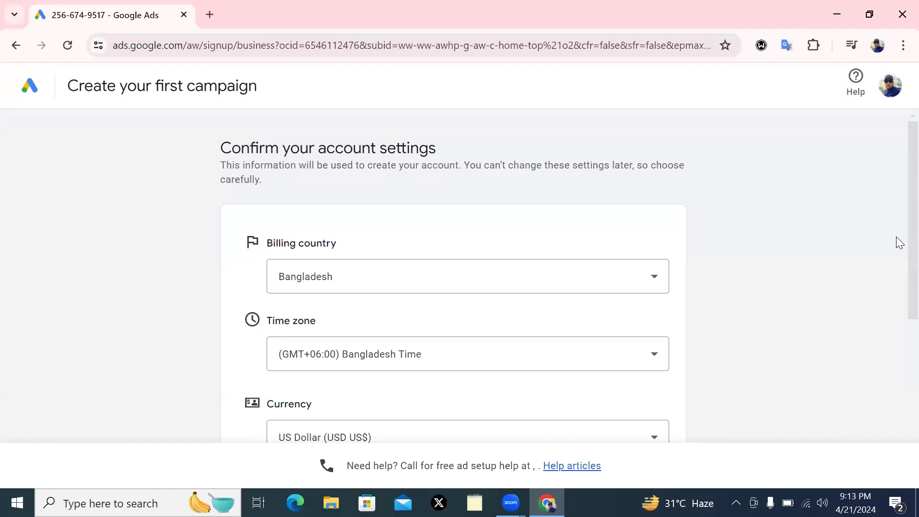
{"action": "scroll", "coordinate": [899, 341], "scroll_direction": "down", "scroll_amount": 5}
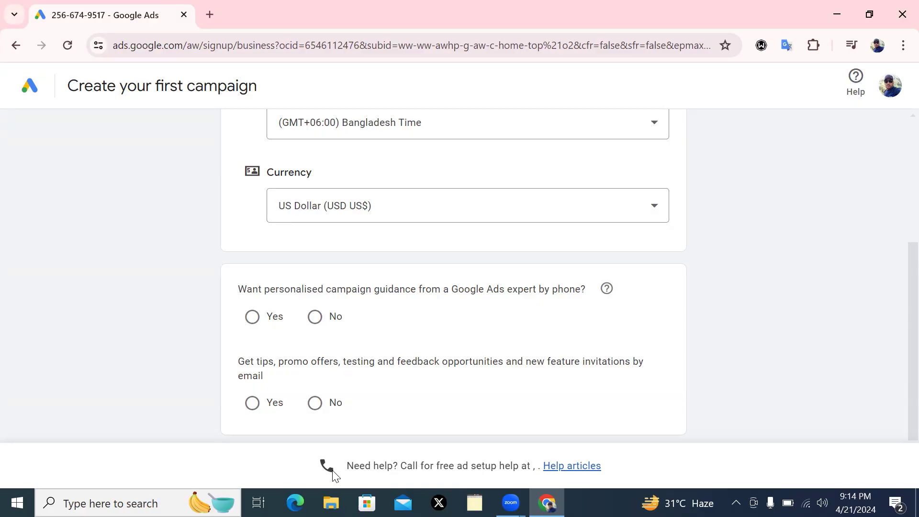
{"action": "scroll", "coordinate": [897, 311], "scroll_direction": "up", "scroll_amount": 2}
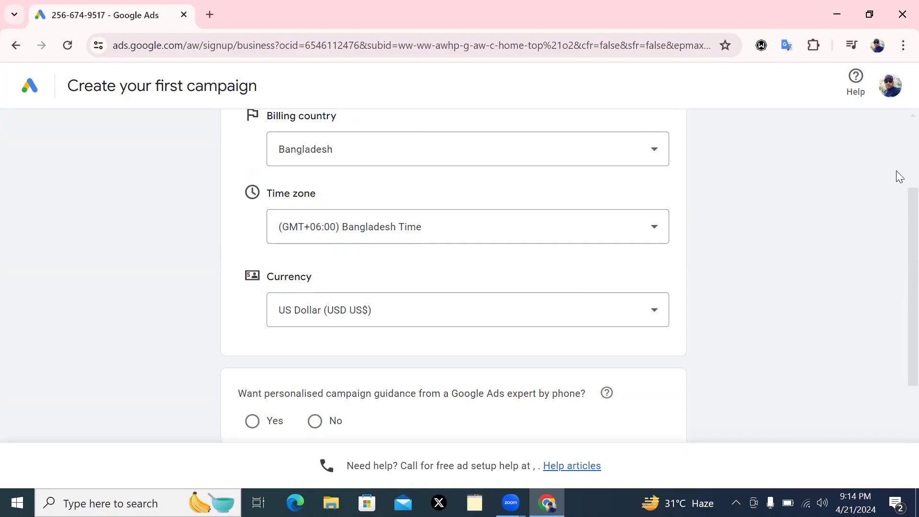
{"action": "scroll", "coordinate": [900, 176], "scroll_direction": "up", "scroll_amount": 3}
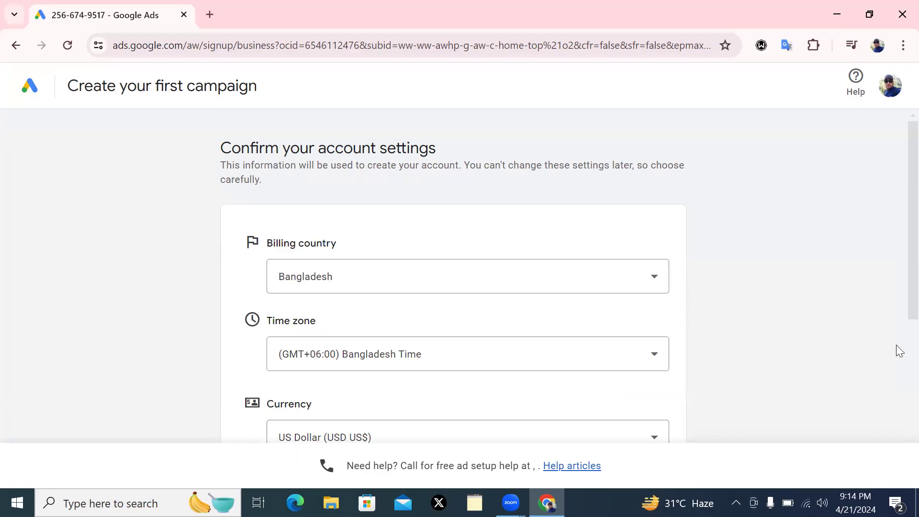
{"action": "scroll", "coordinate": [897, 346], "scroll_direction": "down", "scroll_amount": 5}
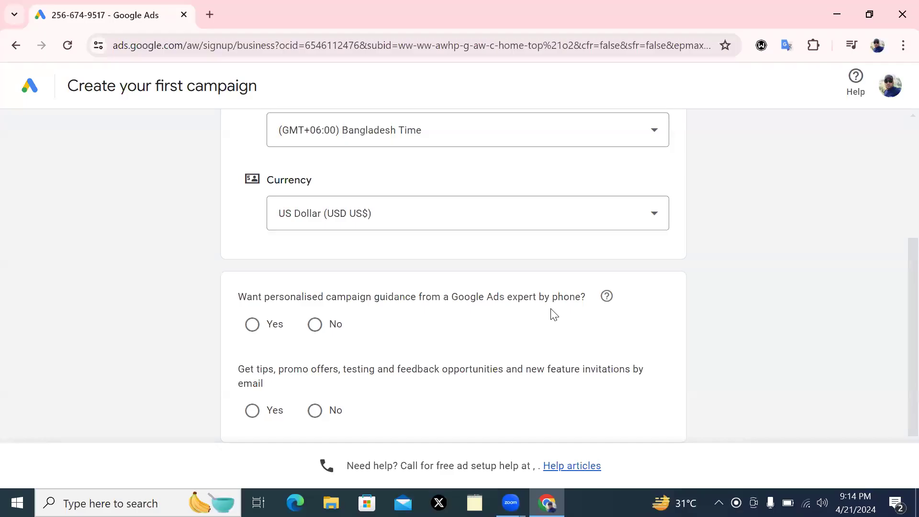
Choose No for phone guidance and Yes for email tips, then submit
{"action": "left_click", "coordinate": [314, 328]}
{"action": "scroll", "coordinate": [900, 386], "scroll_direction": "down", "scroll_amount": 2}
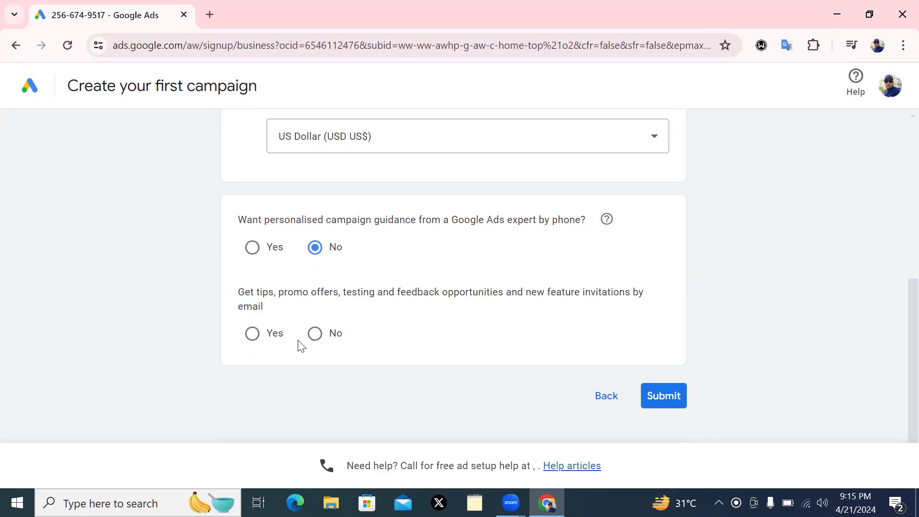
{"action": "left_click", "coordinate": [253, 334]}
{"action": "left_click", "coordinate": [663, 396]}
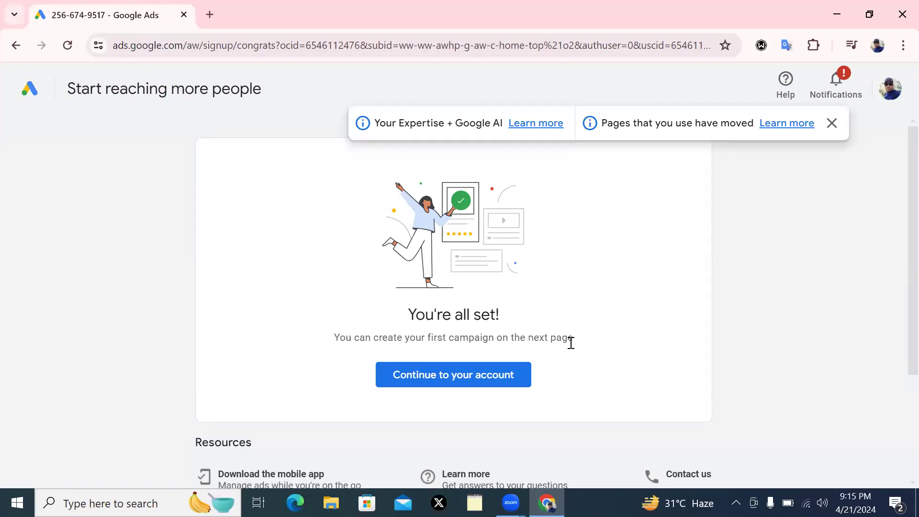
Dismiss the info banner and continue to the new account's Overview page
{"action": "left_click", "coordinate": [831, 122]}
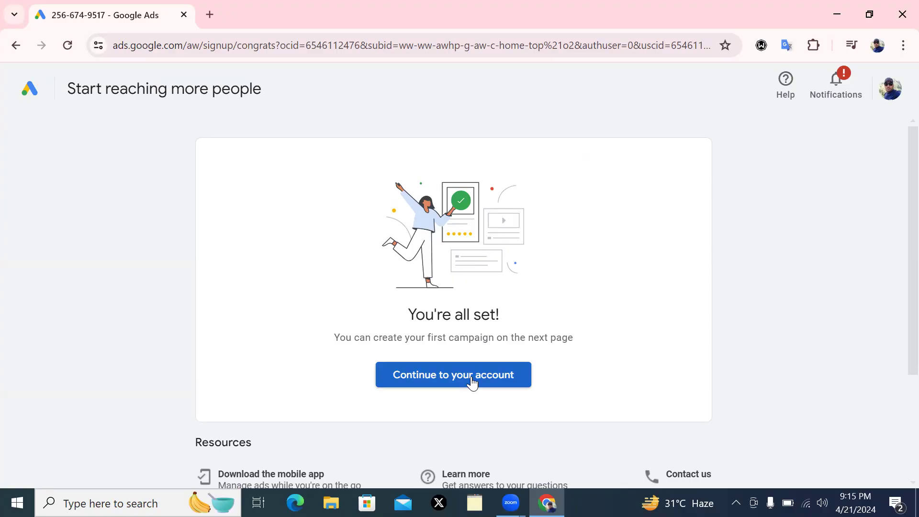
{"action": "scroll", "coordinate": [899, 307], "scroll_direction": "down", "scroll_amount": 3}
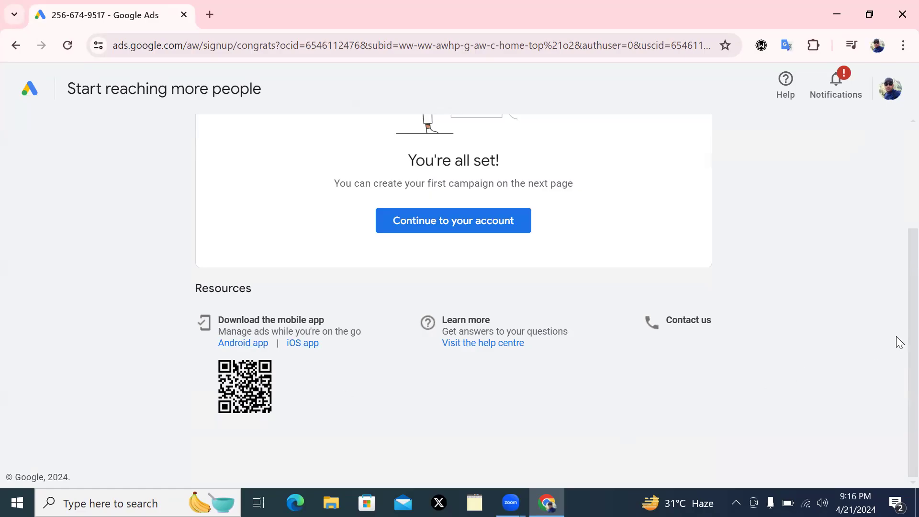
{"action": "scroll", "coordinate": [899, 341], "scroll_direction": "up", "scroll_amount": 2}
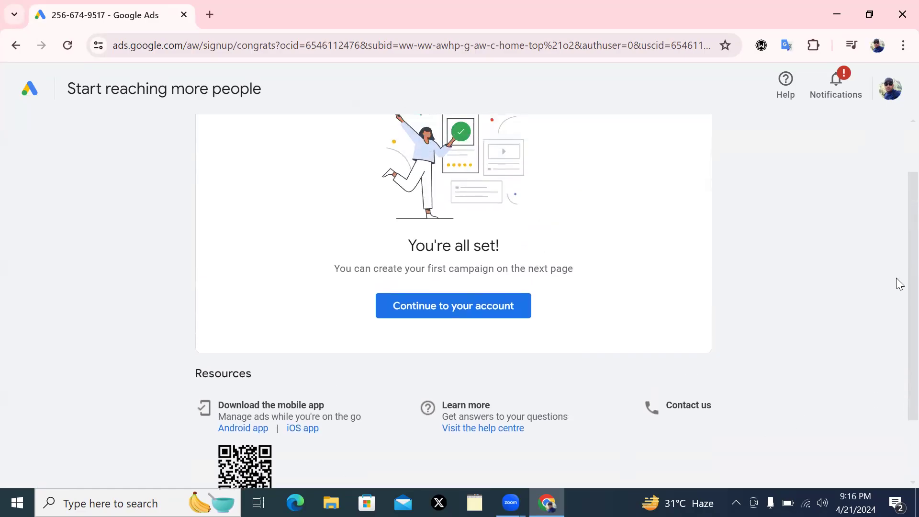
{"action": "scroll", "coordinate": [896, 259], "scroll_direction": "up", "scroll_amount": 2}
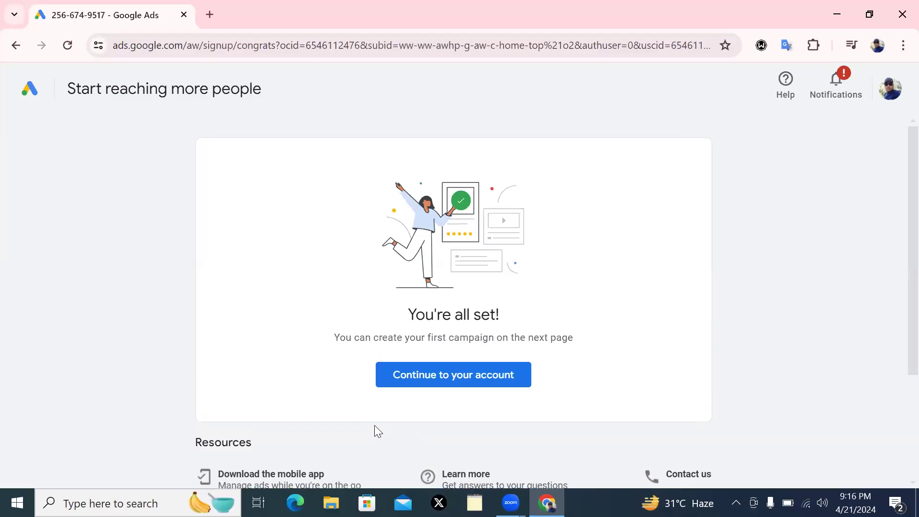
{"action": "left_click", "coordinate": [440, 376]}
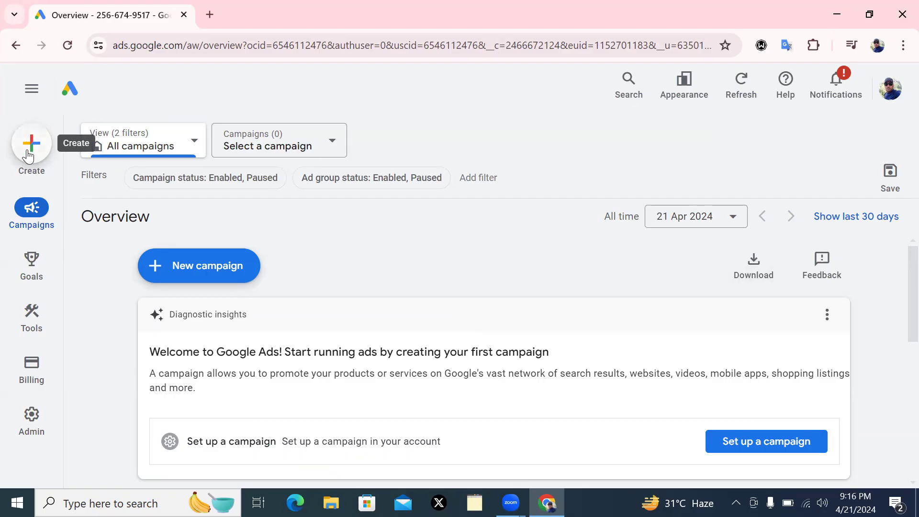
Browse the left navigation icons down to the Admin menu with Account settings
{"action": "mouse_move", "coordinate": [34, 209]}
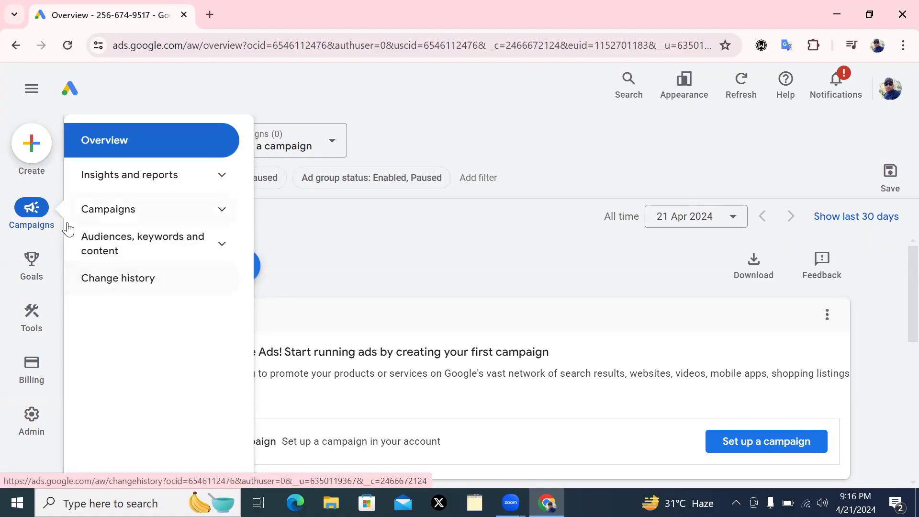
{"action": "mouse_move", "coordinate": [30, 259]}
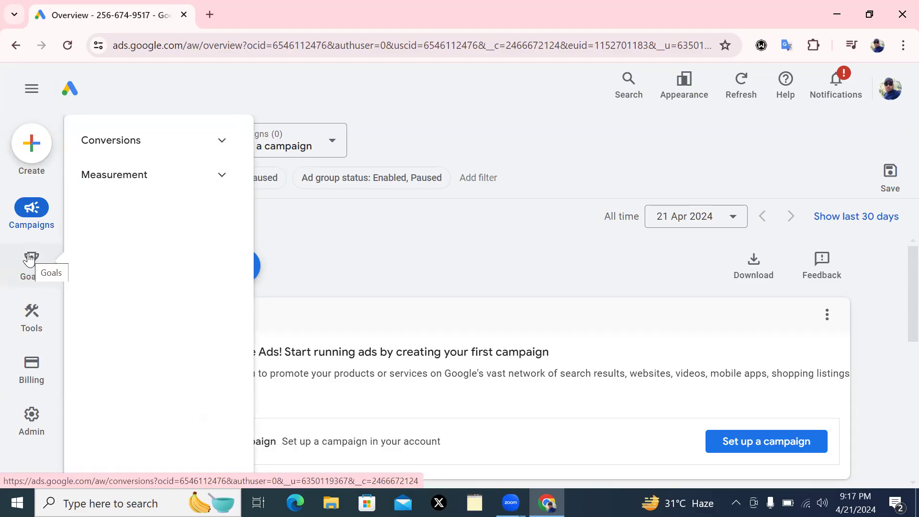
{"action": "mouse_move", "coordinate": [33, 326]}
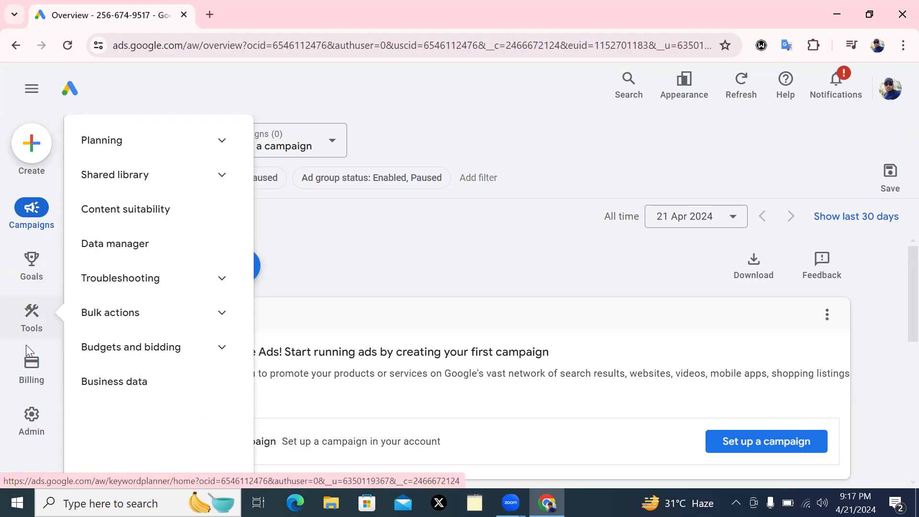
{"action": "mouse_move", "coordinate": [29, 369]}
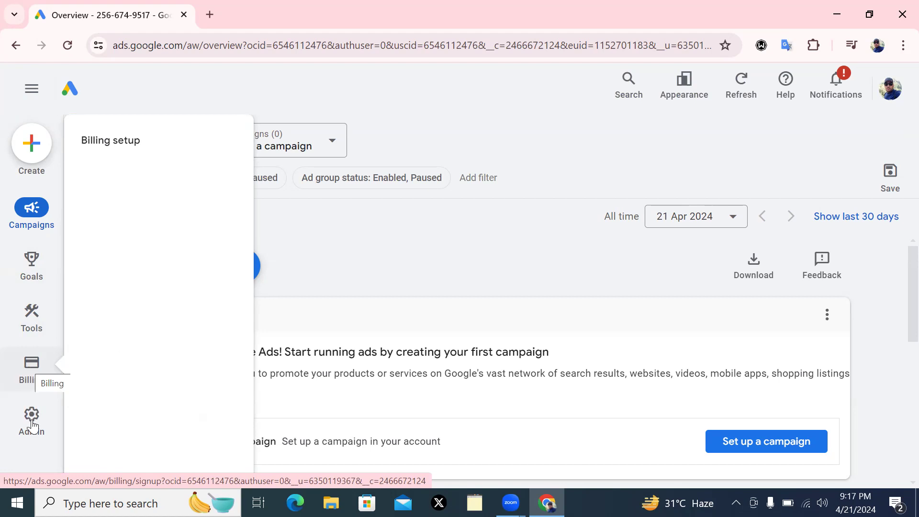
{"action": "mouse_move", "coordinate": [30, 424]}
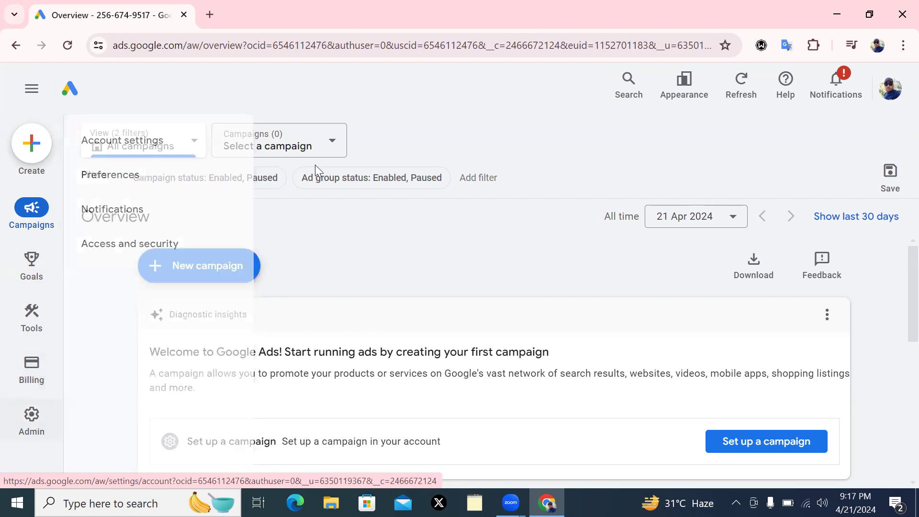
{"action": "mouse_move", "coordinate": [32, 442]}
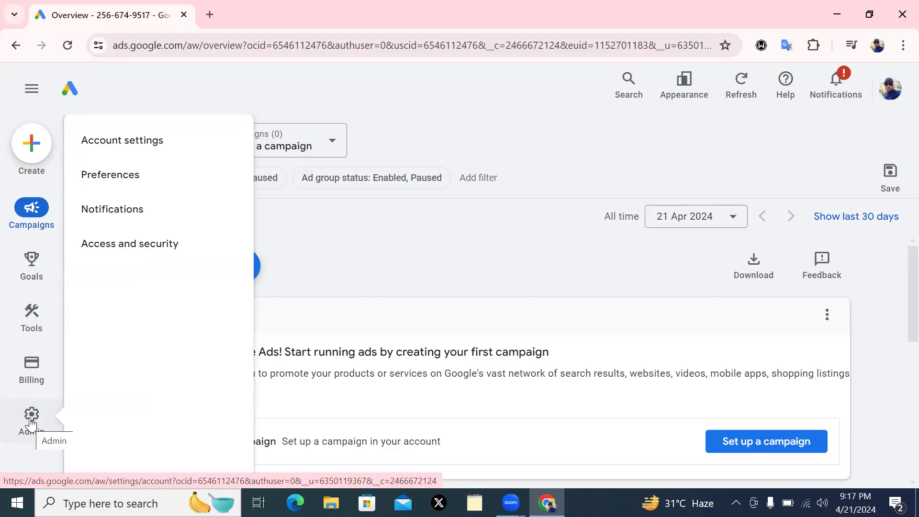
In Account settings, enter the owner's name as the account name and save it
{"action": "left_click", "coordinate": [147, 142]}
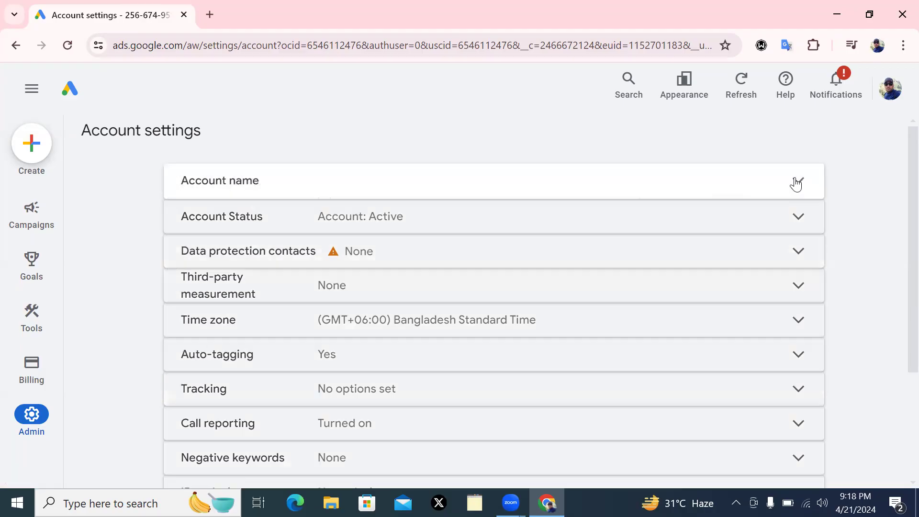
{"action": "left_click", "coordinate": [797, 181]}
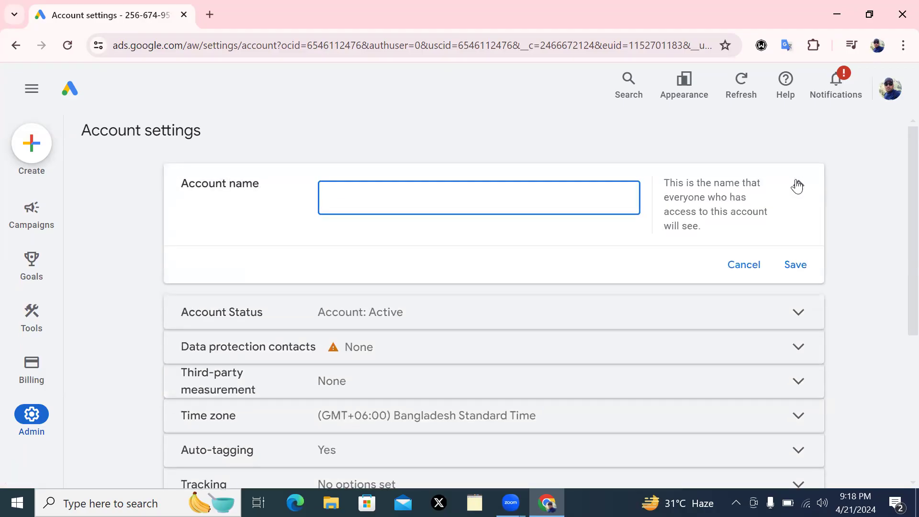
{"action": "left_click", "coordinate": [796, 184]}
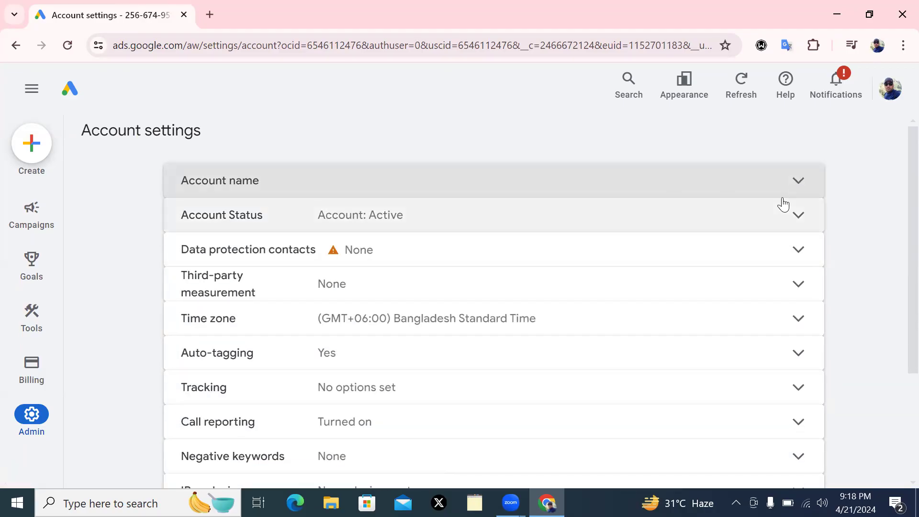
{"action": "left_click", "coordinate": [797, 184]}
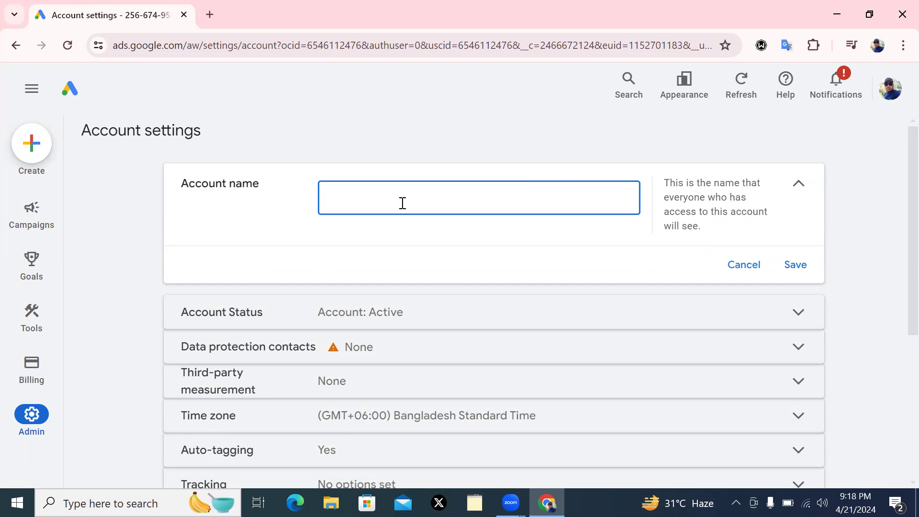
{"action": "left_click", "coordinate": [797, 265]}
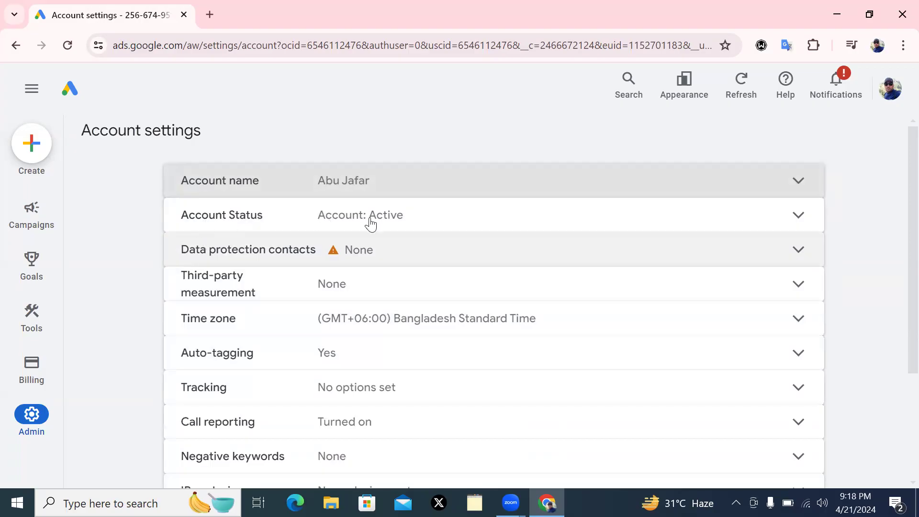
Expand the account status details, then the Data protection contacts section
{"action": "left_click", "coordinate": [800, 212]}
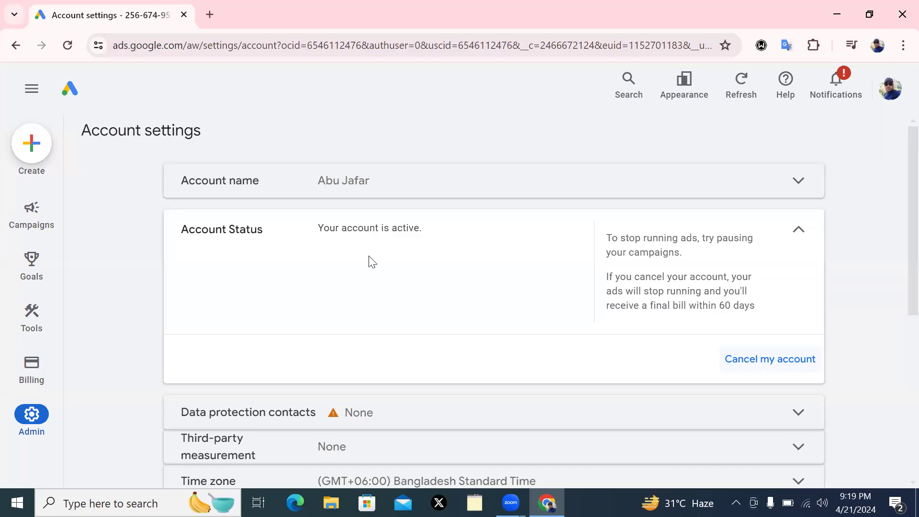
{"action": "left_click", "coordinate": [826, 226]}
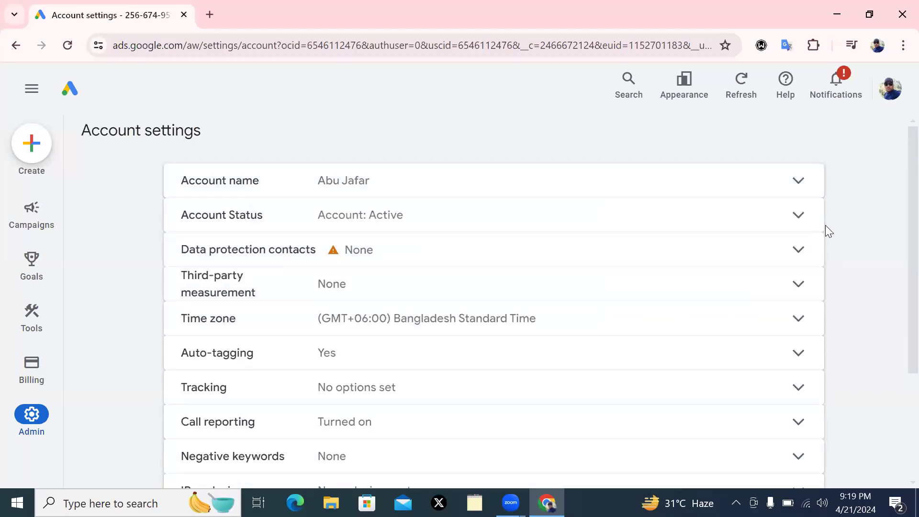
{"action": "left_click", "coordinate": [801, 230]}
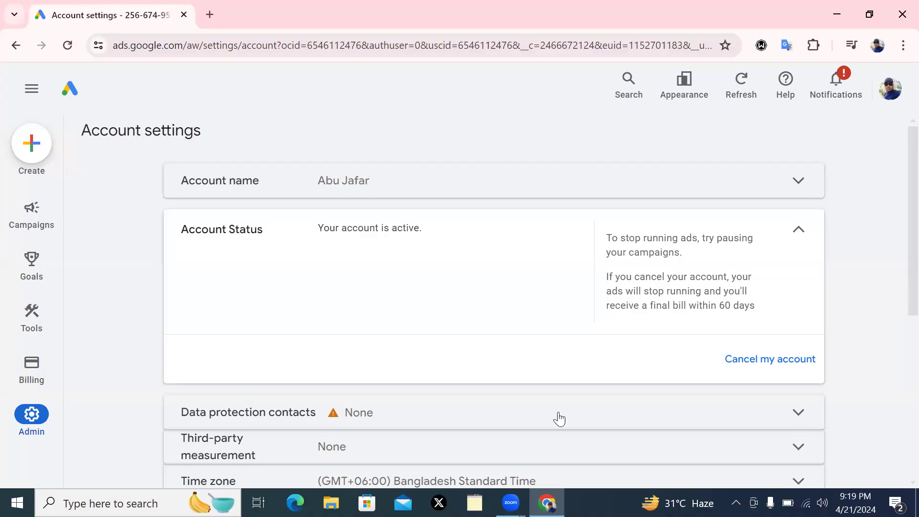
{"action": "left_click", "coordinate": [792, 410]}
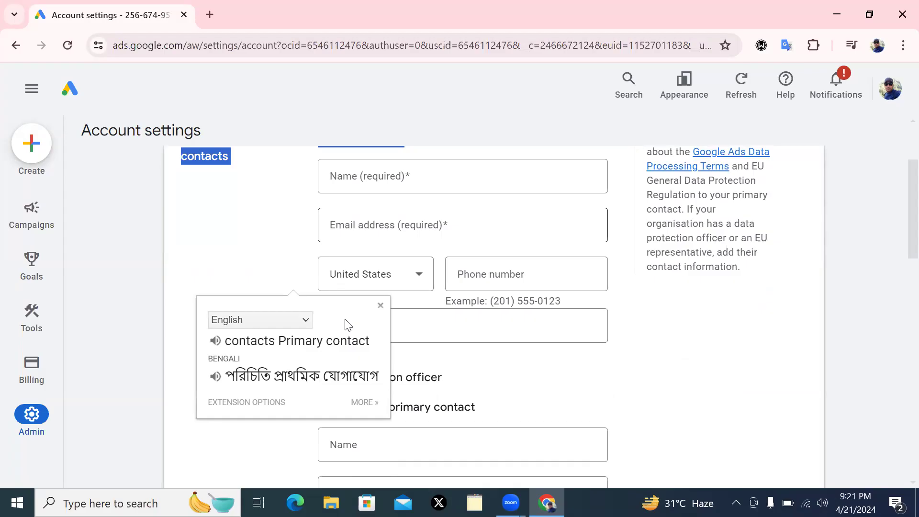
Dismiss the Google Translate pop-up covering the Primary contact form fields
{"action": "left_click", "coordinate": [420, 176]}
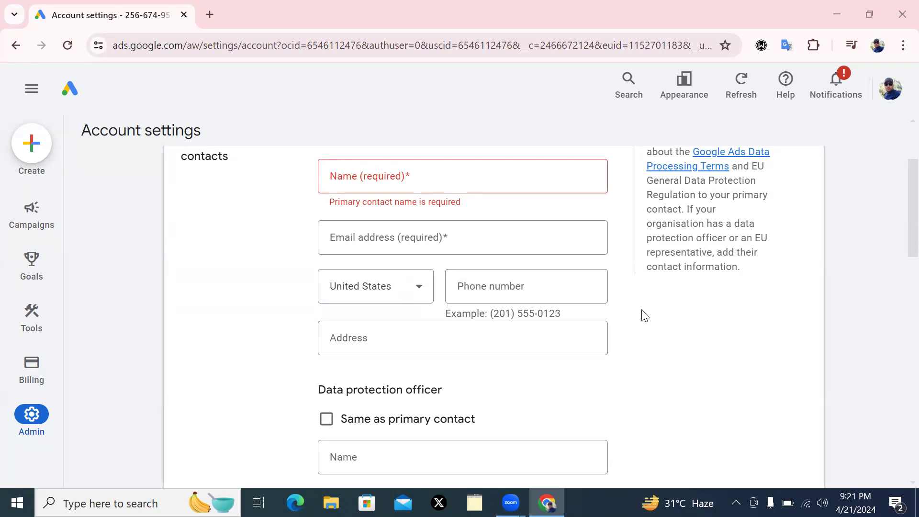
Enter the primary contact's full name, fixing the surname to start with a capital letter
{"action": "left_click", "coordinate": [407, 179]}
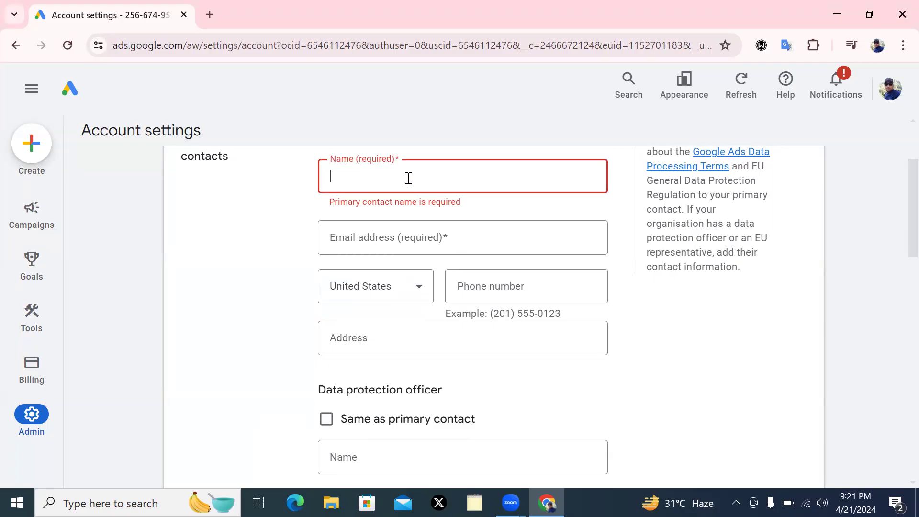
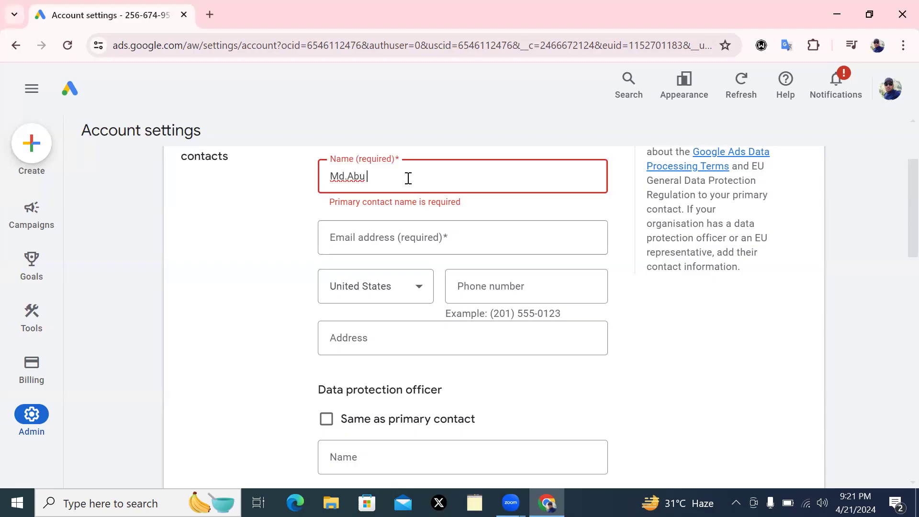
{"action": "left_click", "coordinate": [405, 243]}
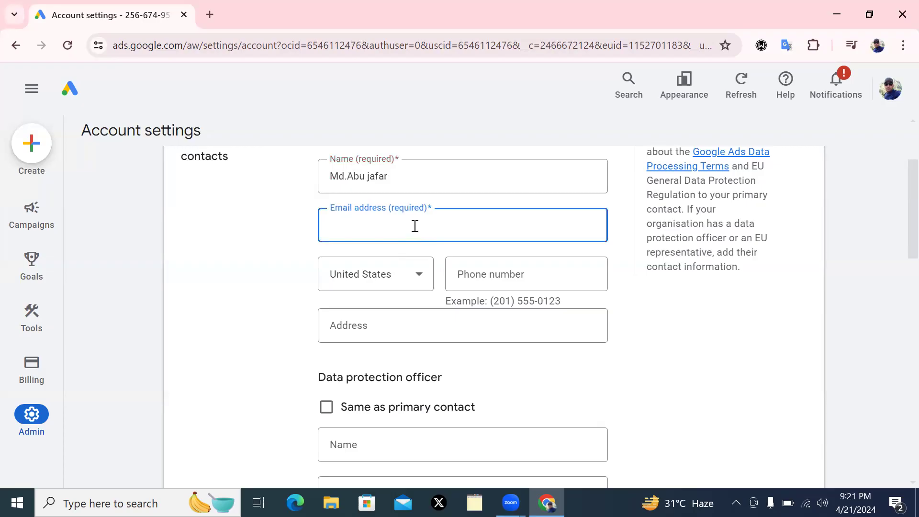
{"action": "left_click", "coordinate": [379, 176]}
{"action": "key", "text": "Delete"}
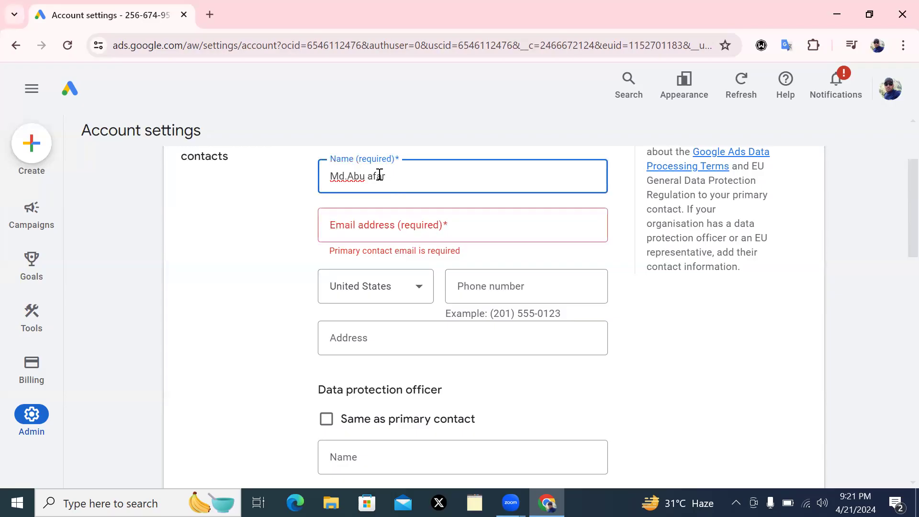
{"action": "type", "text": "J"}
Type the contact's Gmail address into the required Email address field
{"action": "left_click", "coordinate": [410, 225]}
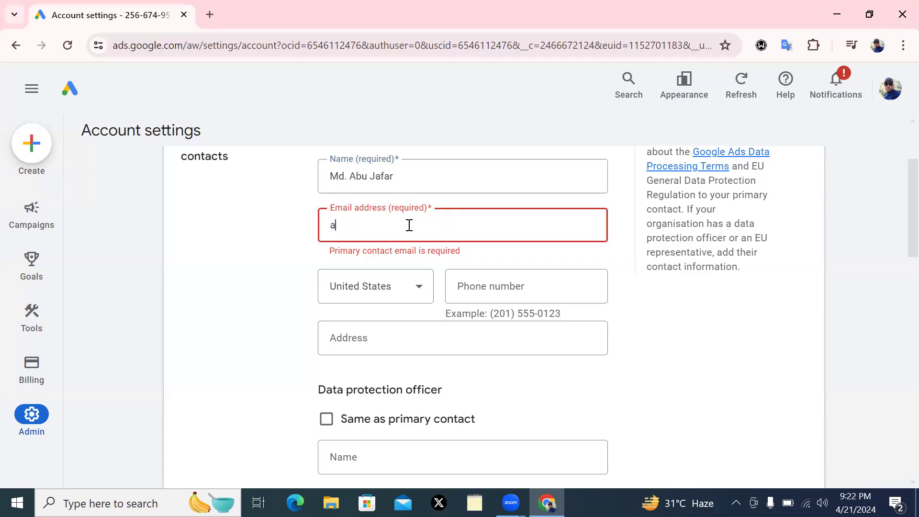
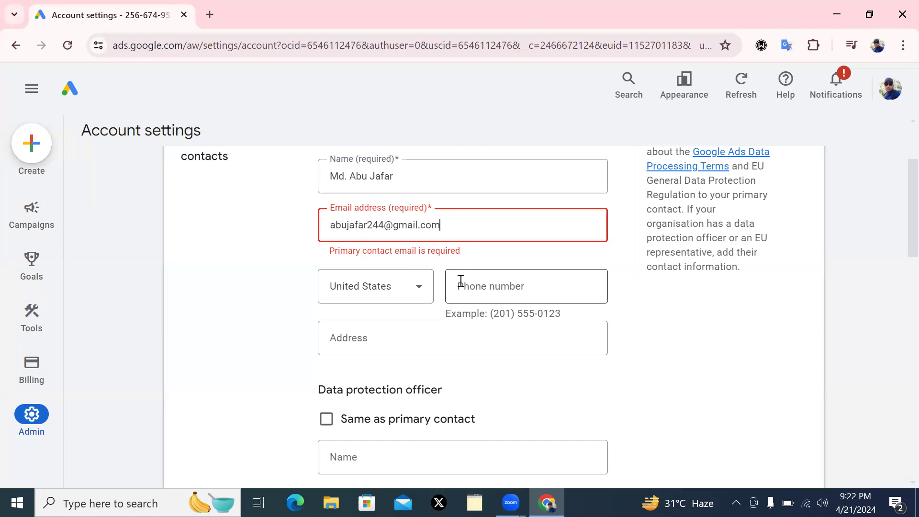
Choose Bangladesh from the phone number's country list
{"action": "left_click", "coordinate": [415, 293]}
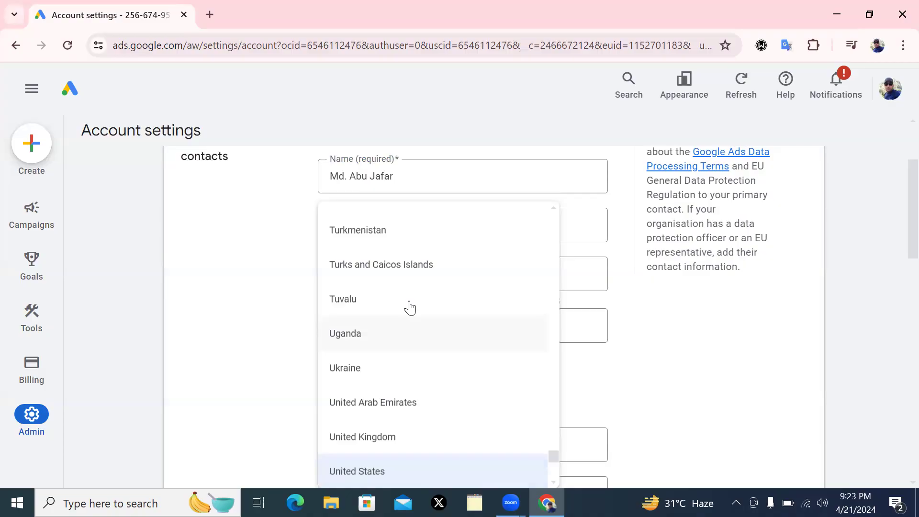
{"action": "scroll", "coordinate": [416, 287], "scroll_direction": "down", "scroll_amount": 2}
{"action": "scroll", "coordinate": [424, 271], "scroll_direction": "up", "scroll_amount": 14}
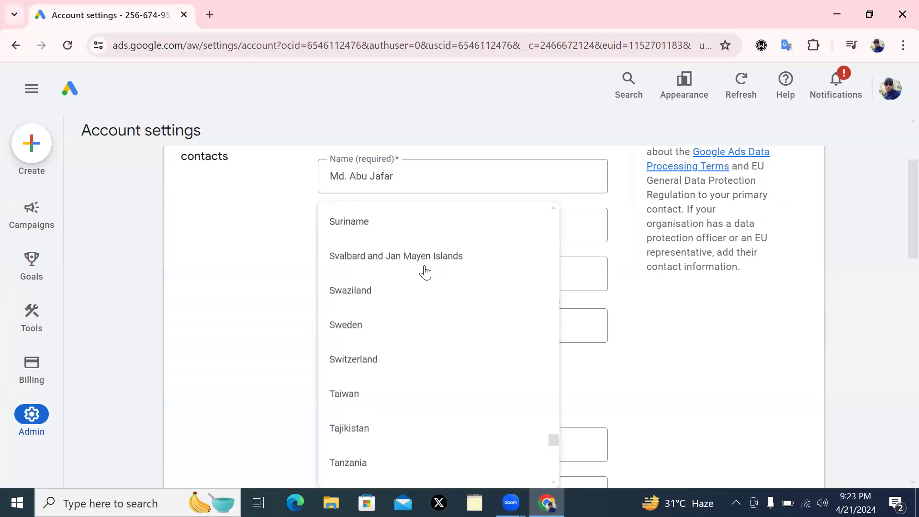
{"action": "scroll", "coordinate": [424, 275], "scroll_direction": "up", "scroll_amount": 20}
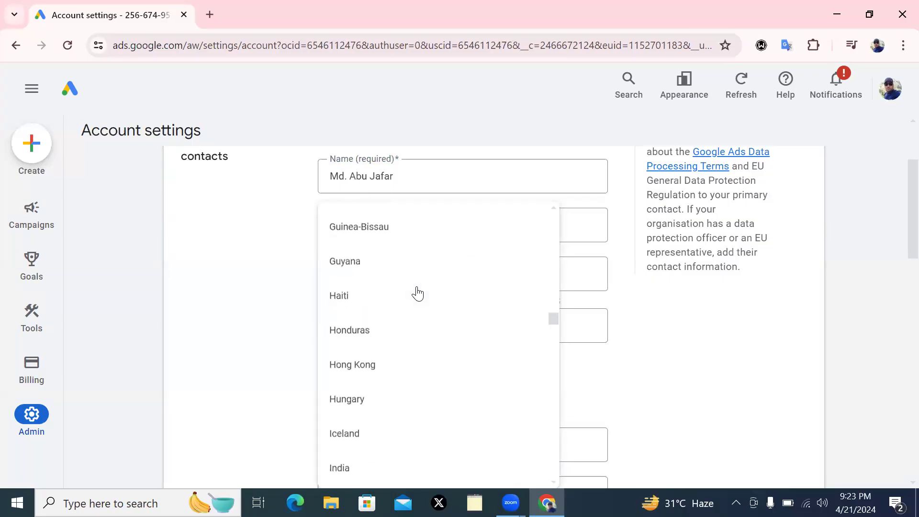
{"action": "scroll", "coordinate": [419, 295], "scroll_direction": "up", "scroll_amount": 20}
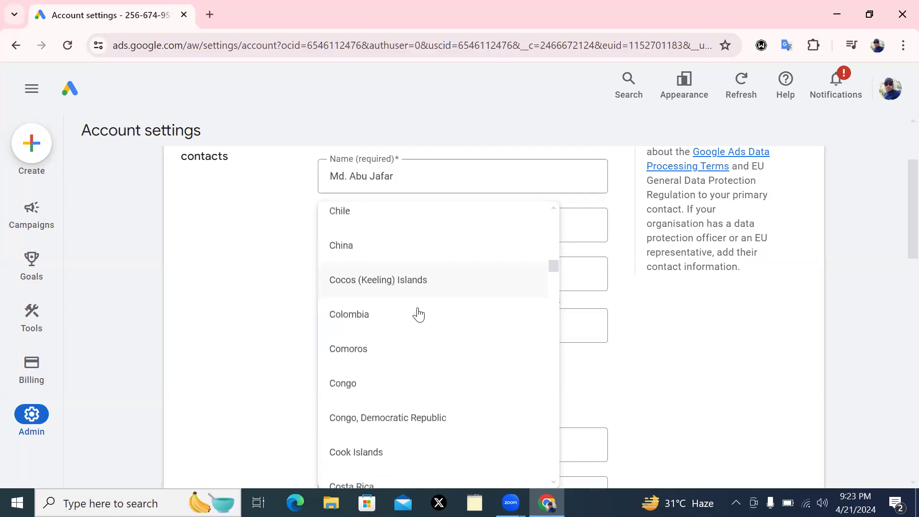
{"action": "scroll", "coordinate": [423, 306], "scroll_direction": "up", "scroll_amount": 12}
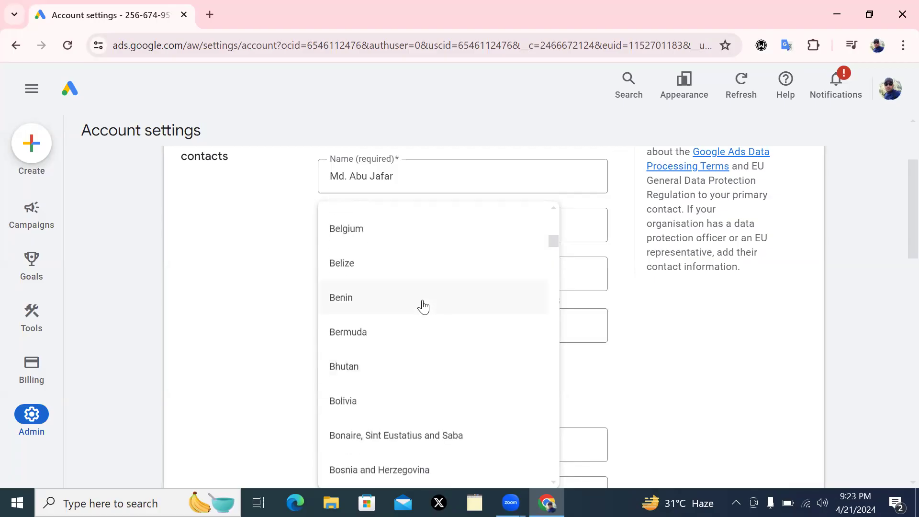
{"action": "left_click", "coordinate": [395, 341]}
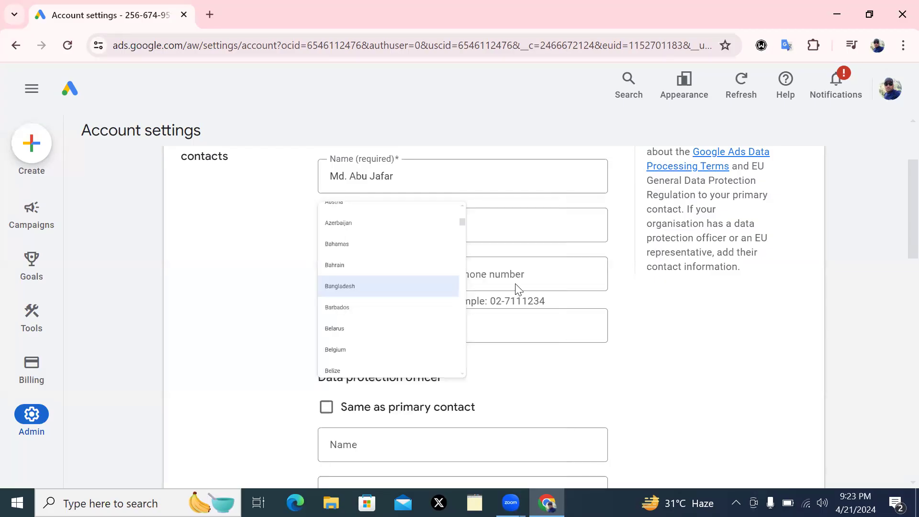
{"action": "left_click", "coordinate": [517, 276]}
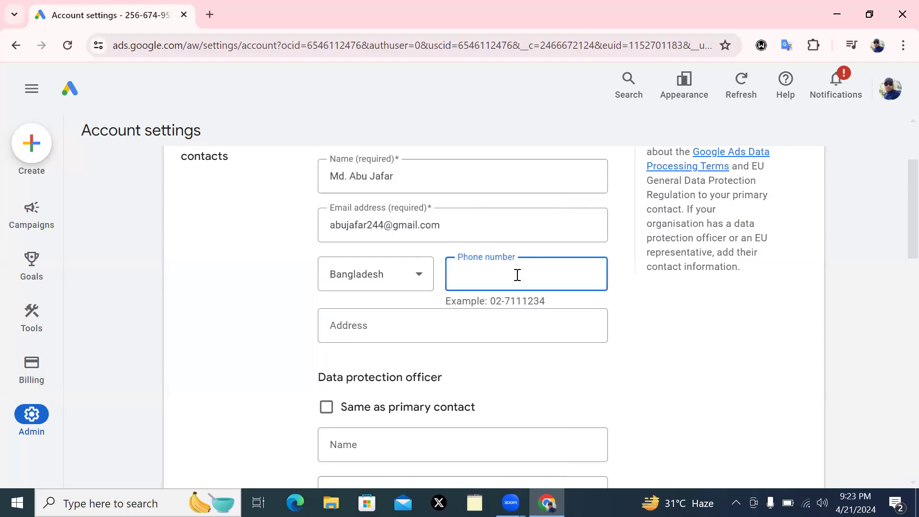
Fill in the contact's phone number without a leading zero, then the contact's postal address
{"action": "type", "text": "0"}
{"action": "key", "text": "BackSpace"}
{"action": "left_click", "coordinate": [394, 325]}
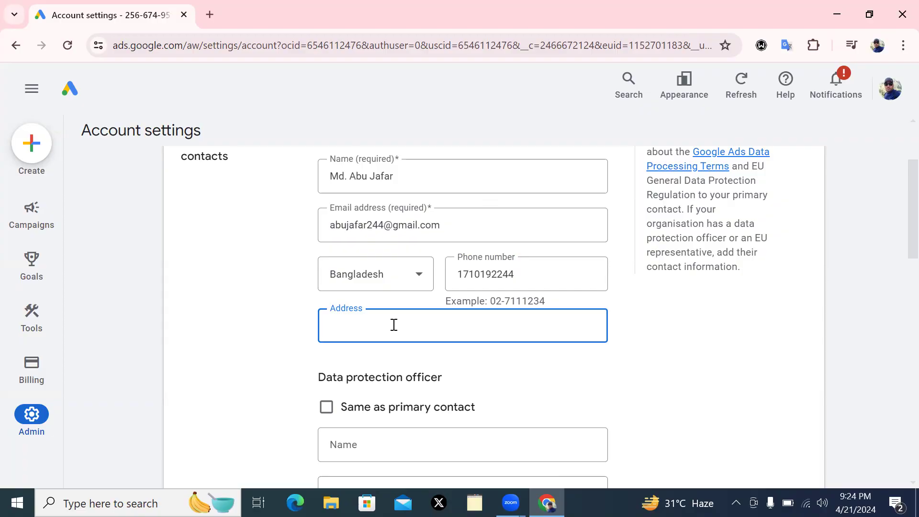
{"action": "type", "text": "Narayangonj,Dhaka"}
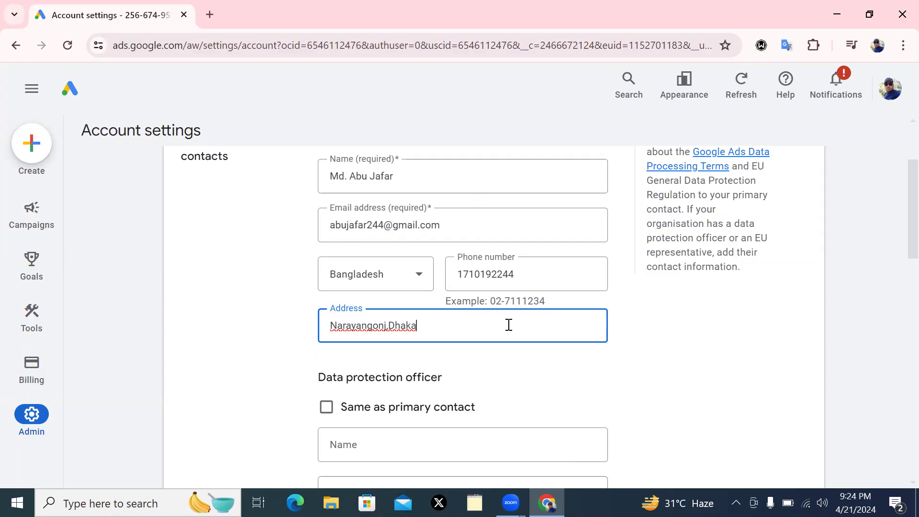
Replace the address with the contact's full postal address, removing an extra space
{"action": "scroll", "coordinate": [513, 321], "scroll_direction": "down", "scroll_amount": 2}
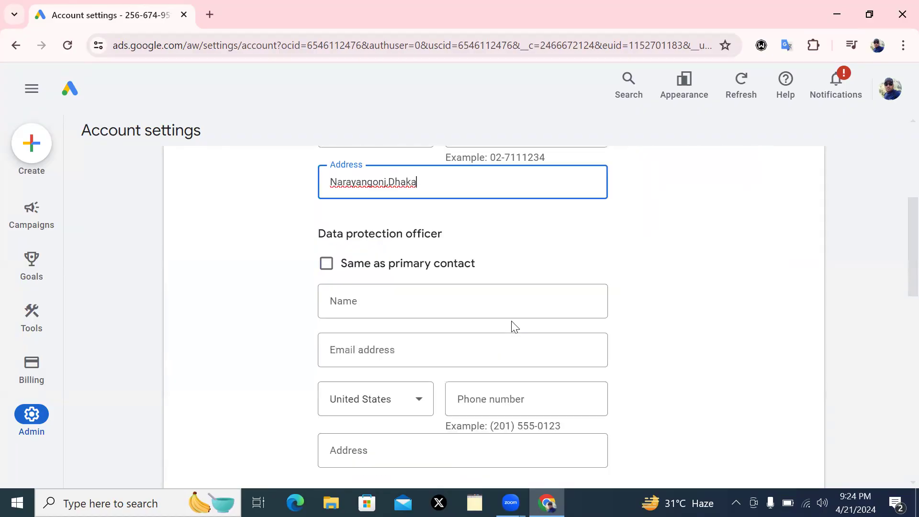
{"action": "scroll", "coordinate": [515, 300], "scroll_direction": "up", "scroll_amount": 1}
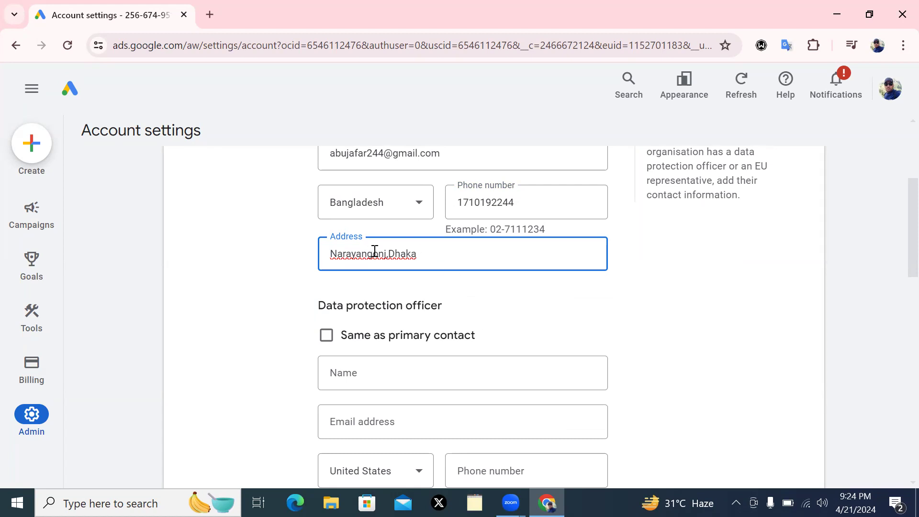
{"action": "left_click", "coordinate": [389, 252]}
{"action": "triple_click", "coordinate": [331, 254]}
{"action": "key", "text": "BackSpace"}
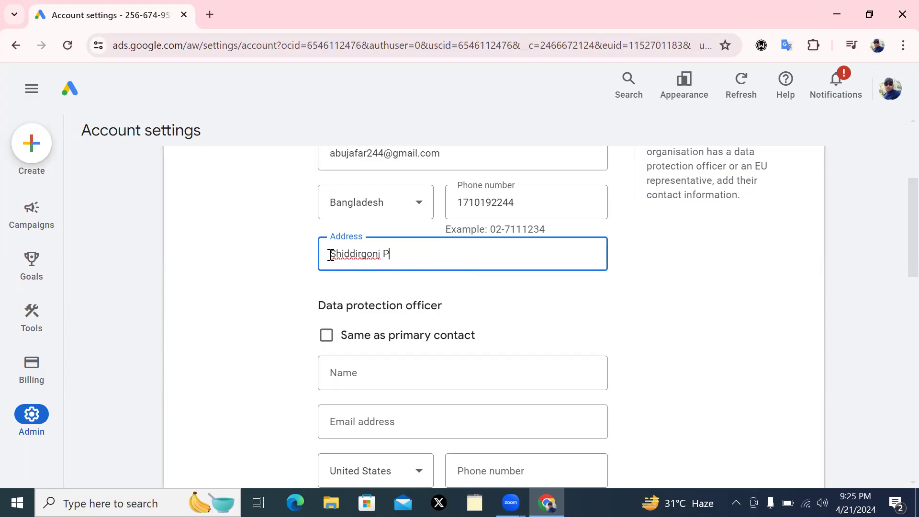
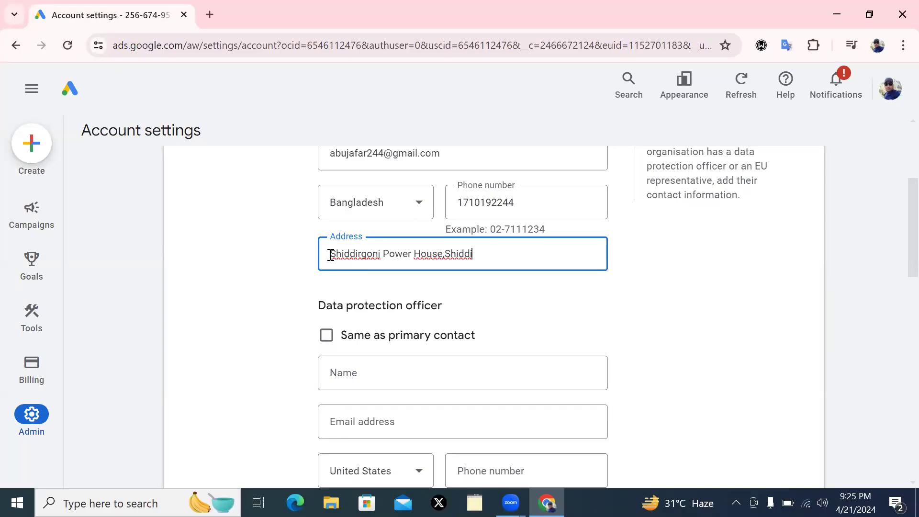
{"action": "left_click", "coordinate": [445, 254]}
{"action": "left_click", "coordinate": [482, 257]}
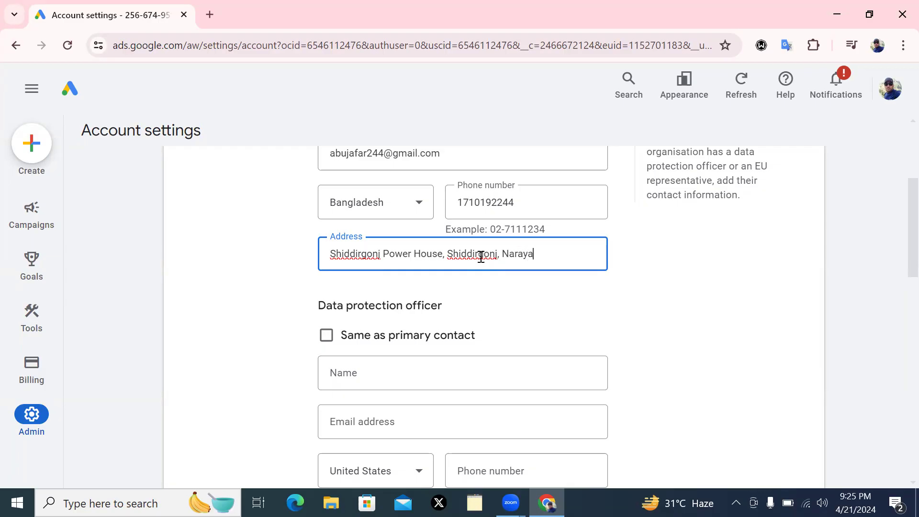
Swap the misplaced character before the last place name for a comma
{"action": "left_click", "coordinate": [562, 254]}
{"action": "key", "text": "BackSpace"}
{"action": "type", "text": ","}
{"action": "left_click", "coordinate": [592, 255]}
Tick 'Same as primary contact' for the data protection officer and review the EU representative fields
{"action": "left_click", "coordinate": [325, 338]}
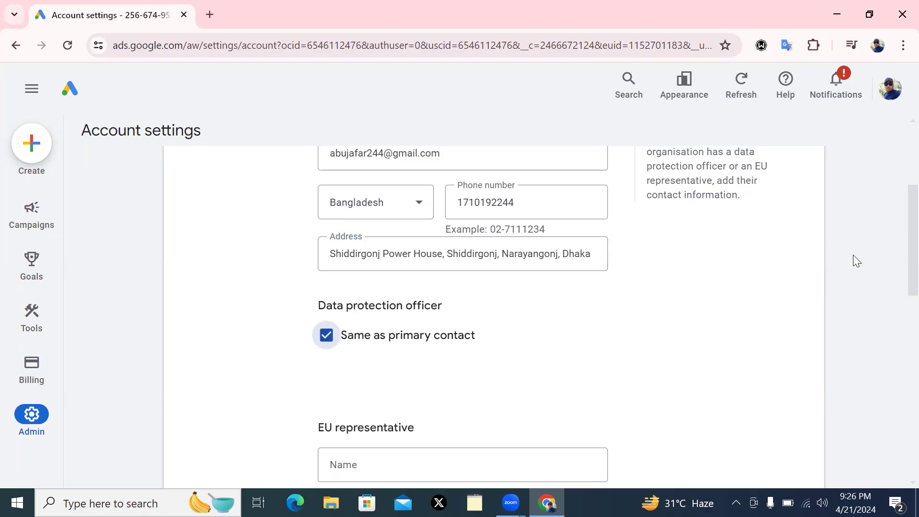
{"action": "scroll", "coordinate": [896, 262], "scroll_direction": "down", "scroll_amount": 6}
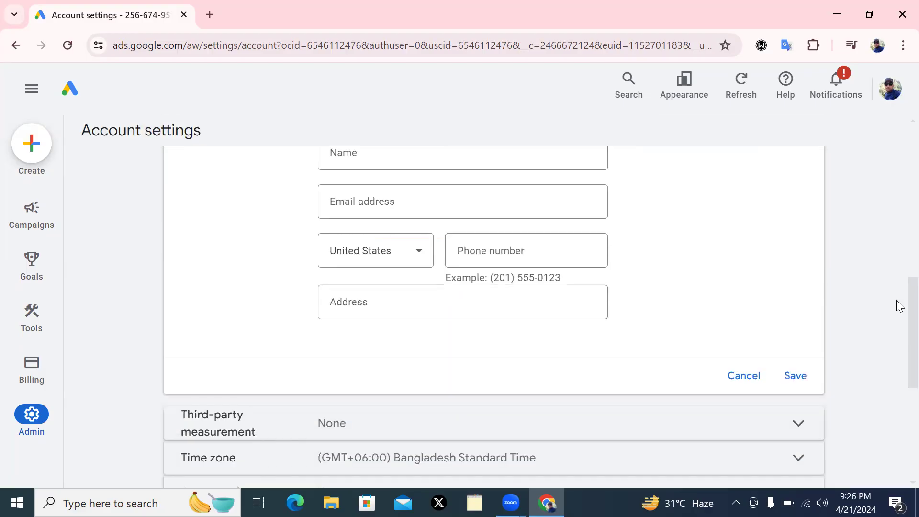
{"action": "scroll", "coordinate": [899, 307], "scroll_direction": "down", "scroll_amount": 1}
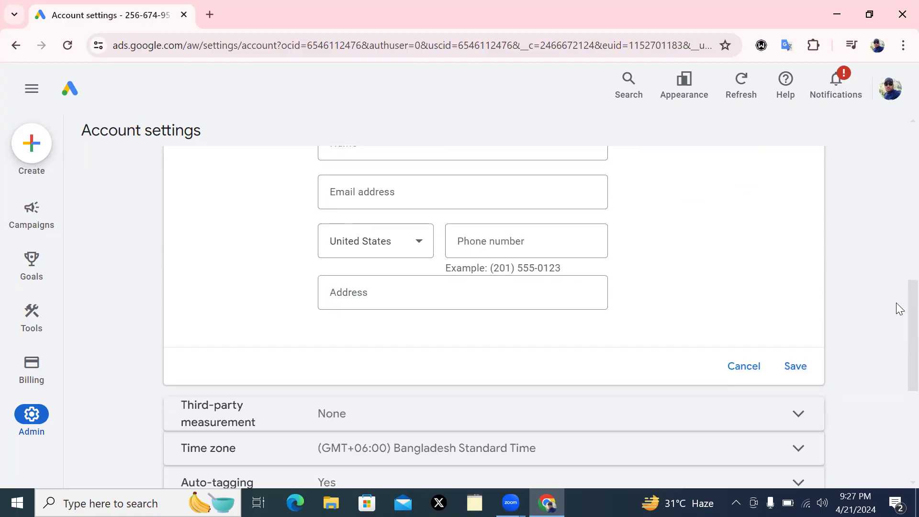
{"action": "scroll", "coordinate": [897, 245], "scroll_direction": "up", "scroll_amount": 5}
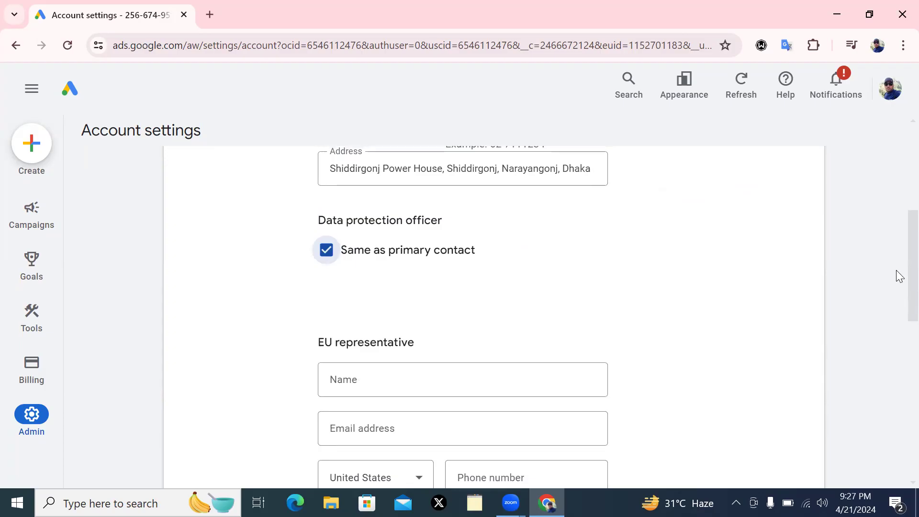
{"action": "scroll", "coordinate": [895, 326], "scroll_direction": "down", "scroll_amount": 6}
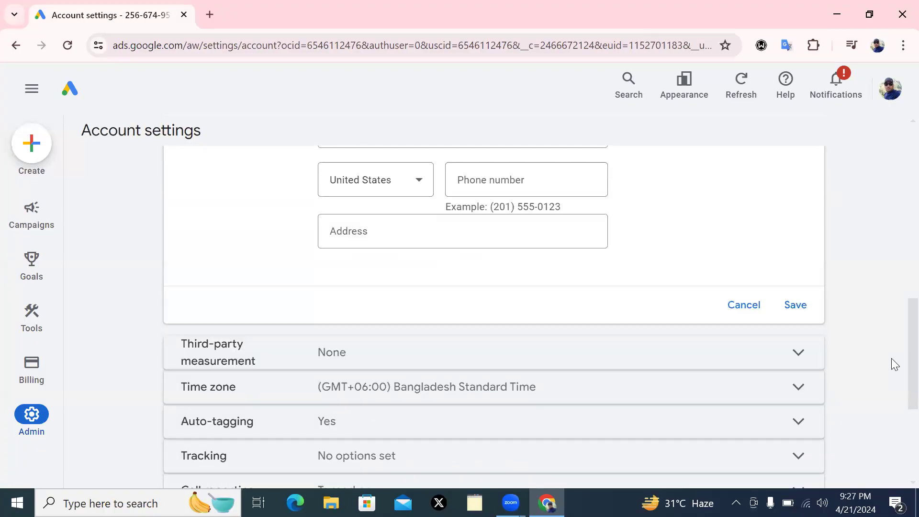
Save the data protection contacts form and scroll through the Account settings list
{"action": "left_click", "coordinate": [795, 311]}
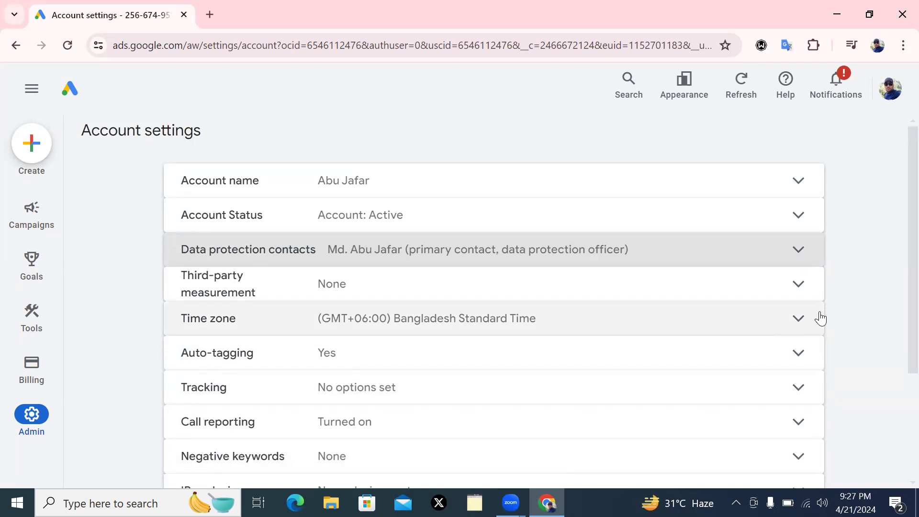
{"action": "scroll", "coordinate": [897, 333], "scroll_direction": "down", "scroll_amount": 3}
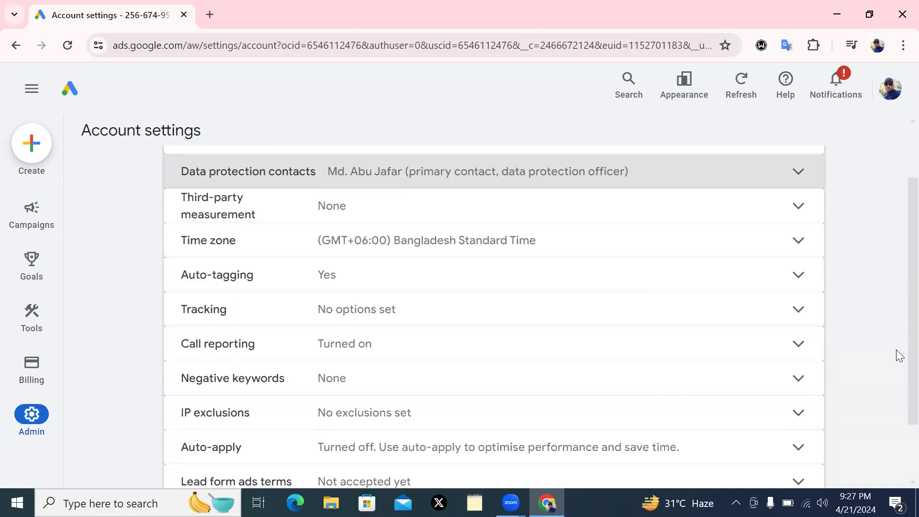
{"action": "scroll", "coordinate": [896, 368], "scroll_direction": "down", "scroll_amount": 1}
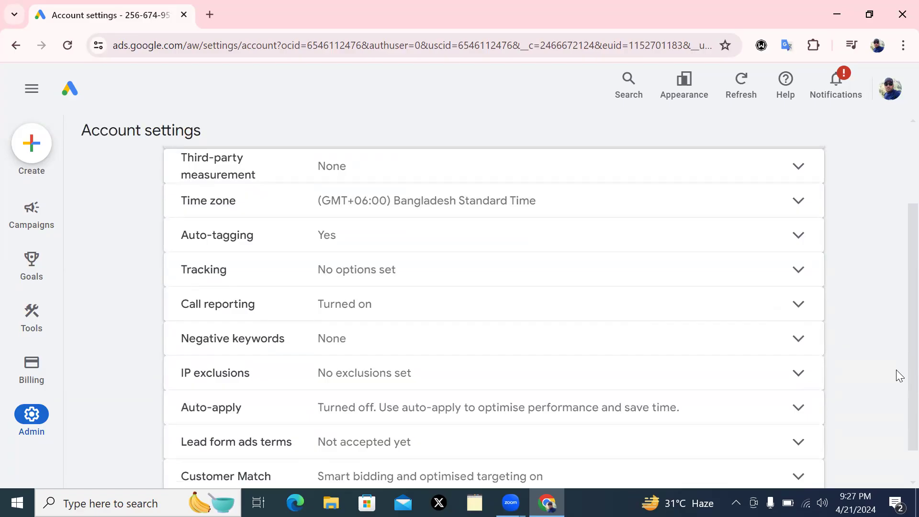
{"action": "scroll", "coordinate": [897, 374], "scroll_direction": "down", "scroll_amount": 1}
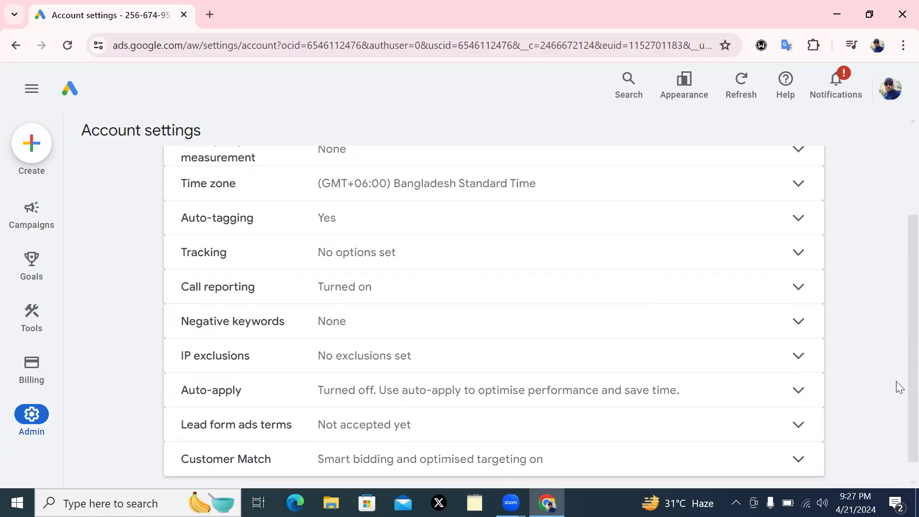
{"action": "scroll", "coordinate": [900, 393], "scroll_direction": "down", "scroll_amount": 1}
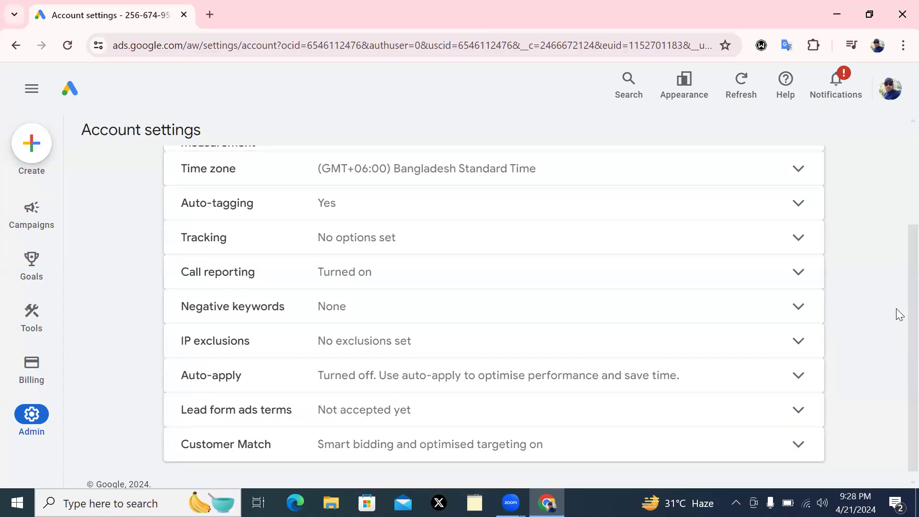
{"action": "scroll", "coordinate": [899, 364], "scroll_direction": "down", "scroll_amount": 1}
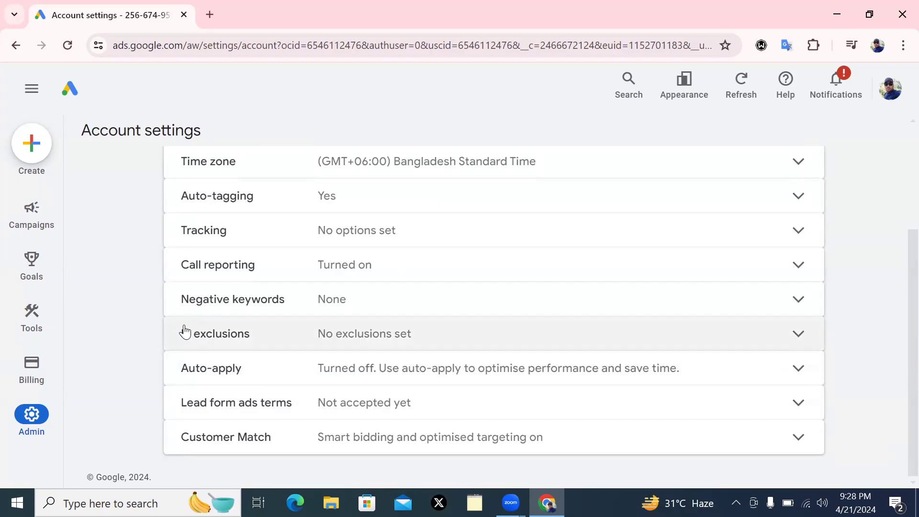
{"action": "scroll", "coordinate": [898, 381], "scroll_direction": "up", "scroll_amount": 3}
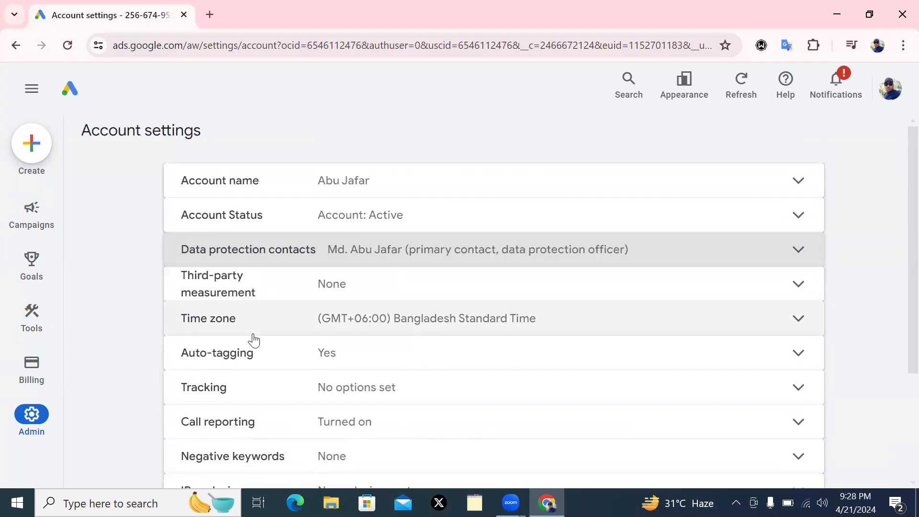
{"action": "mouse_move", "coordinate": [33, 424]}
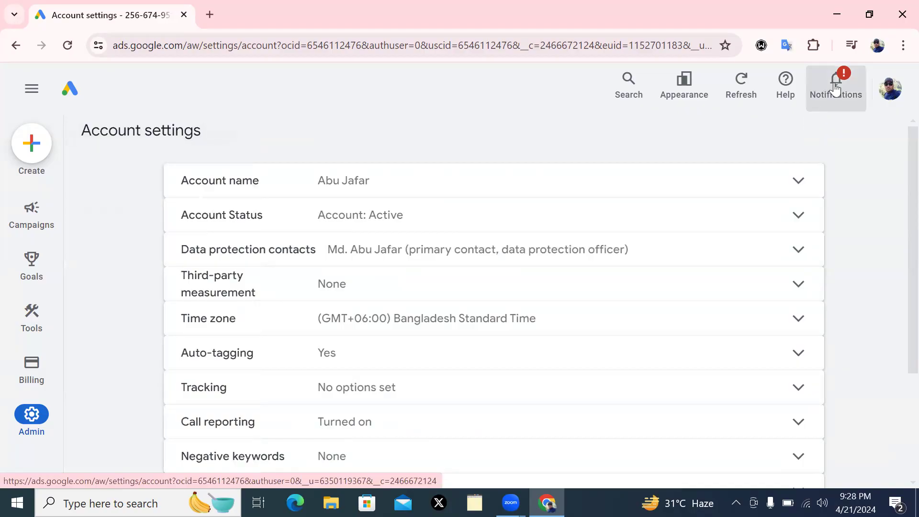
Dismiss the 'Pages that you use have moved' notice in Notifications and close the panel
{"action": "left_click", "coordinate": [836, 91]}
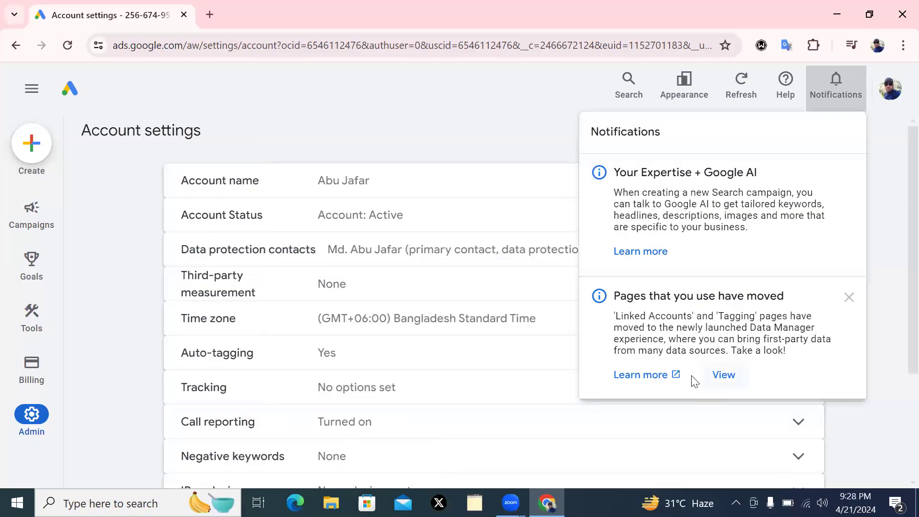
{"action": "left_click", "coordinate": [850, 297]}
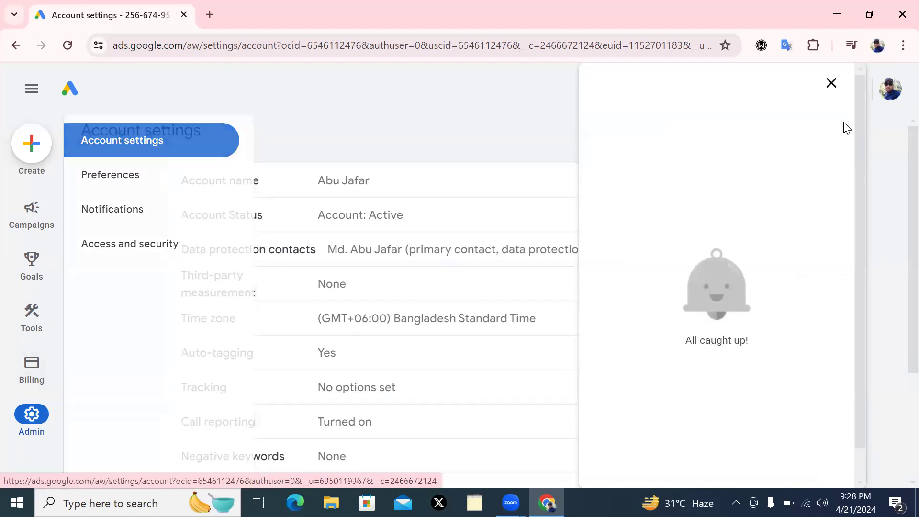
{"action": "left_click", "coordinate": [830, 85]}
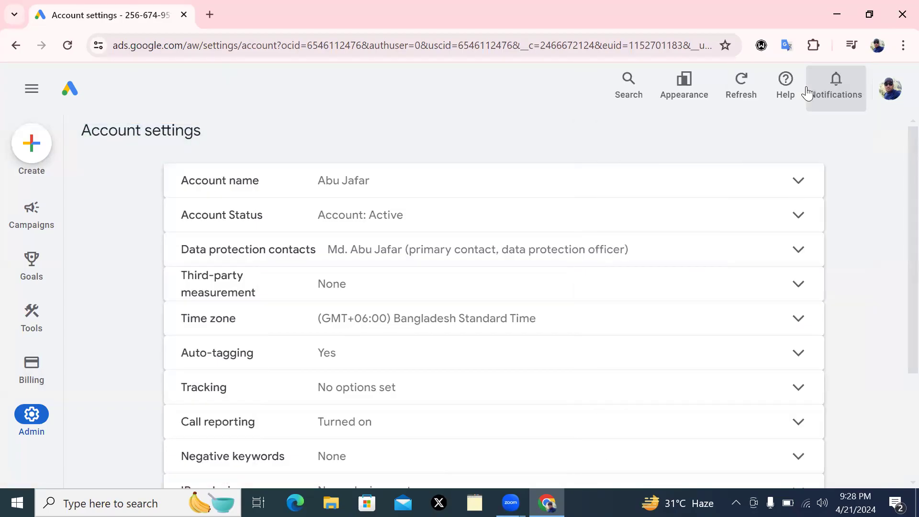
{"action": "mouse_move", "coordinate": [30, 428]}
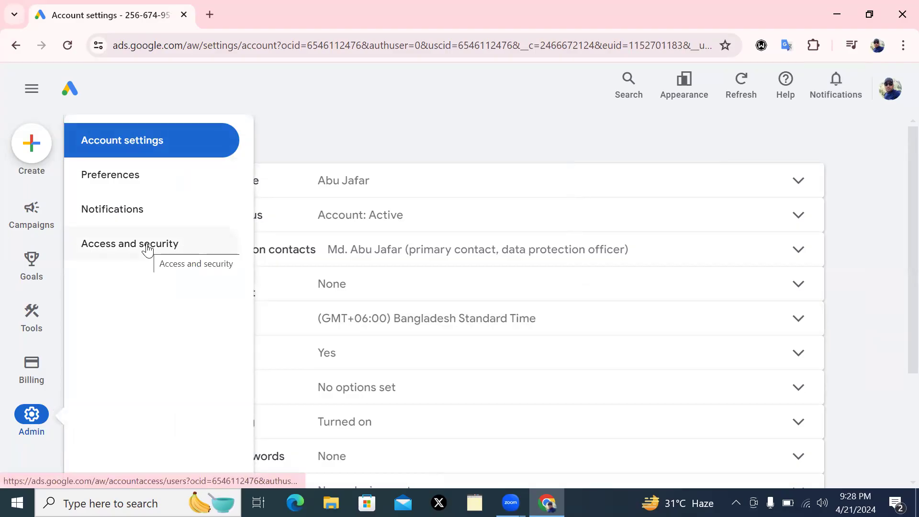
Go to Admin > Access and security to view the account's users
{"action": "left_click", "coordinate": [124, 246]}
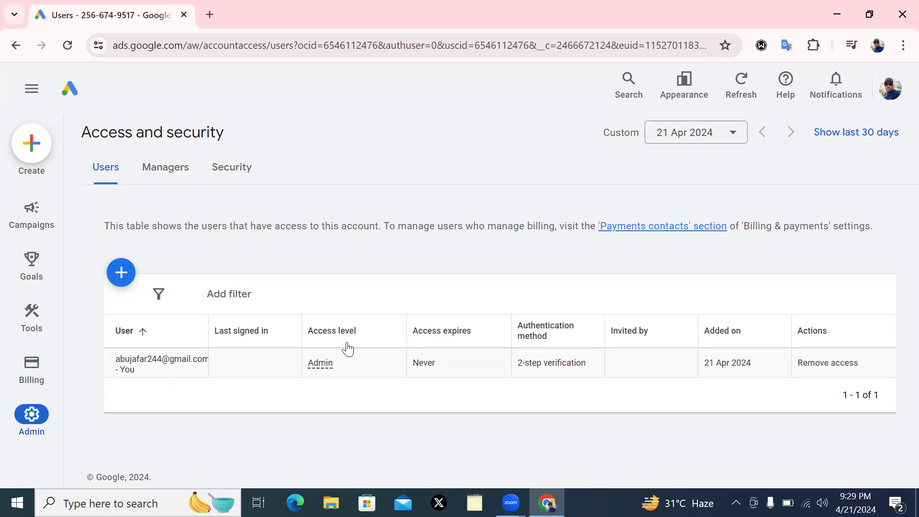
{"action": "mouse_move", "coordinate": [322, 368]}
{"action": "mouse_move", "coordinate": [64, 253]}
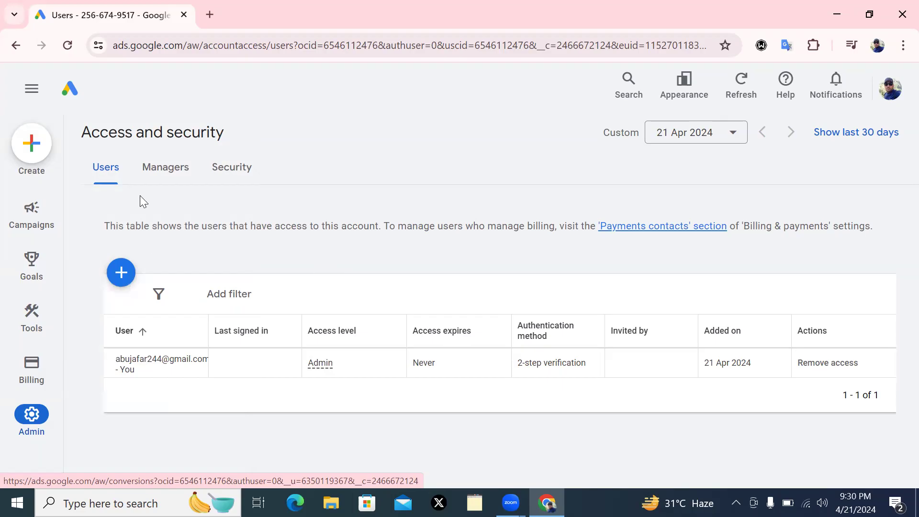
{"action": "left_click", "coordinate": [172, 171]}
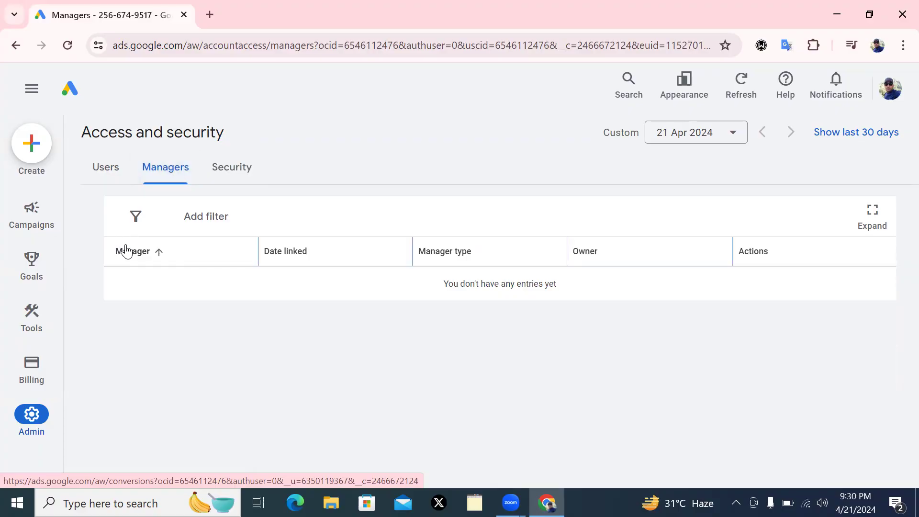
{"action": "left_click", "coordinate": [146, 256]}
{"action": "left_click", "coordinate": [197, 219]}
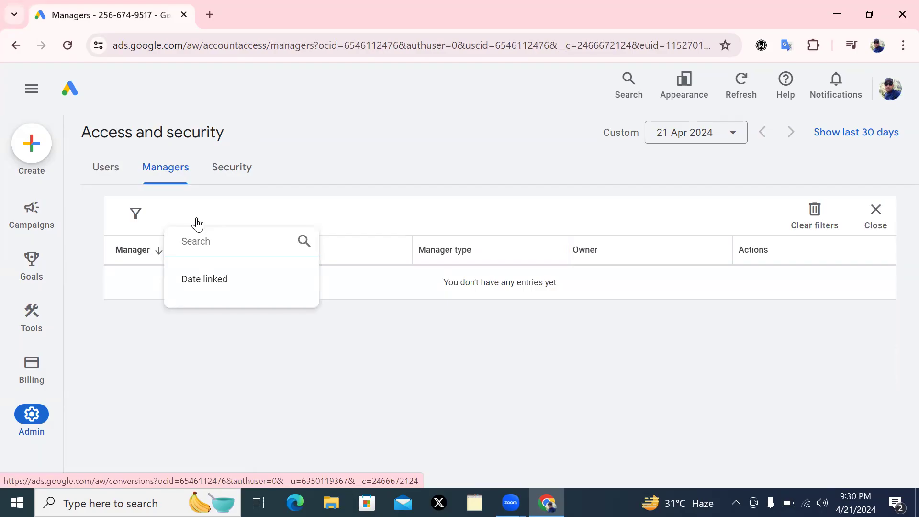
{"action": "left_click", "coordinate": [99, 170]}
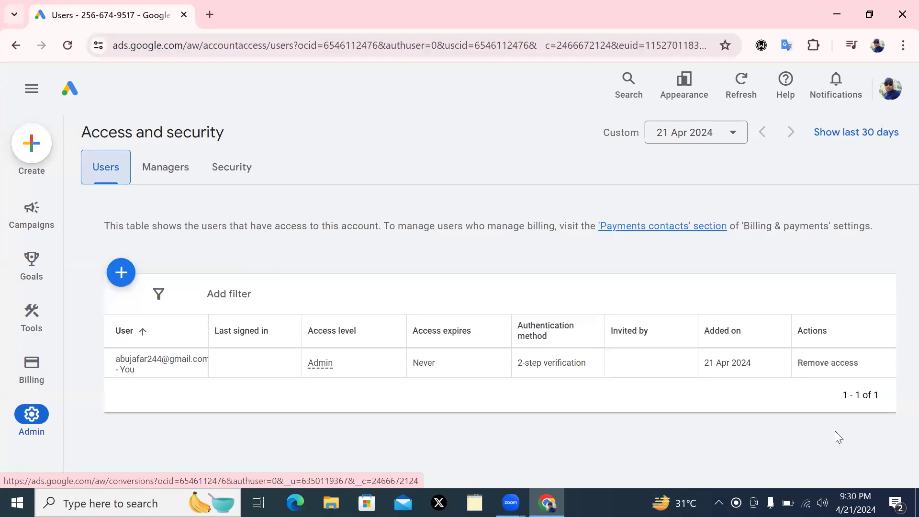
{"action": "left_click", "coordinate": [120, 273]}
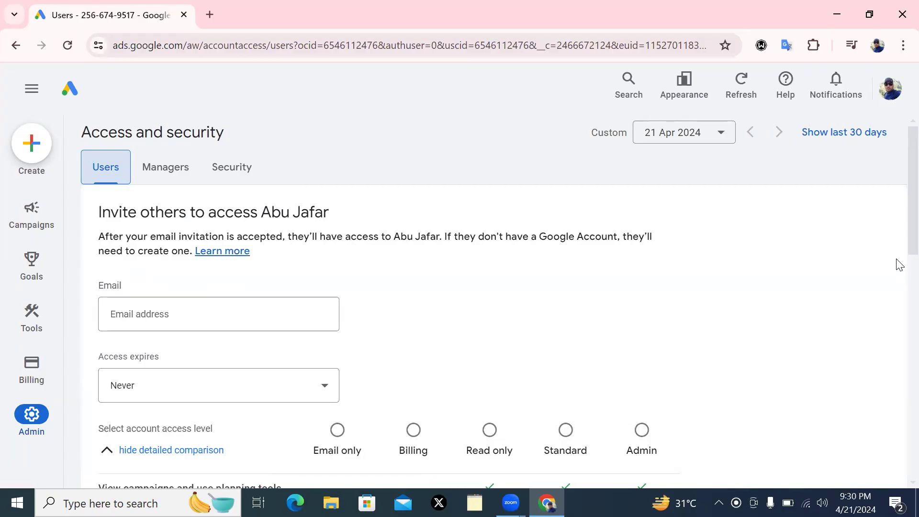
{"action": "scroll", "coordinate": [900, 264], "scroll_direction": "down", "scroll_amount": 4}
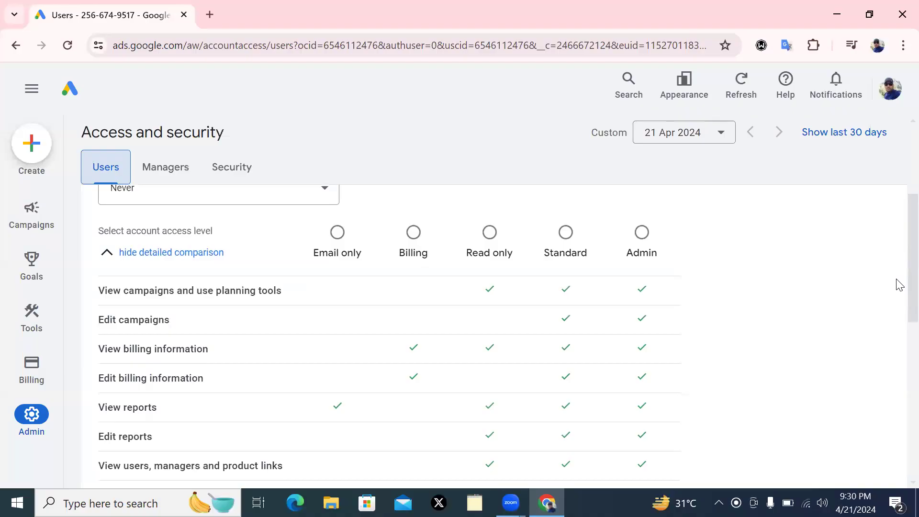
{"action": "scroll", "coordinate": [412, 298], "scroll_direction": "down", "scroll_amount": 1}
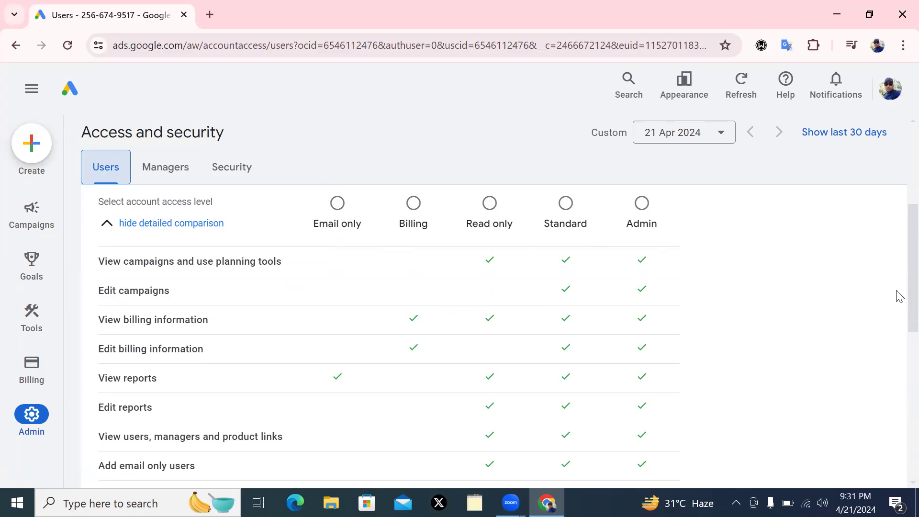
{"action": "scroll", "coordinate": [896, 287], "scroll_direction": "up", "scroll_amount": 1}
{"action": "scroll", "coordinate": [900, 243], "scroll_direction": "up", "scroll_amount": 4}
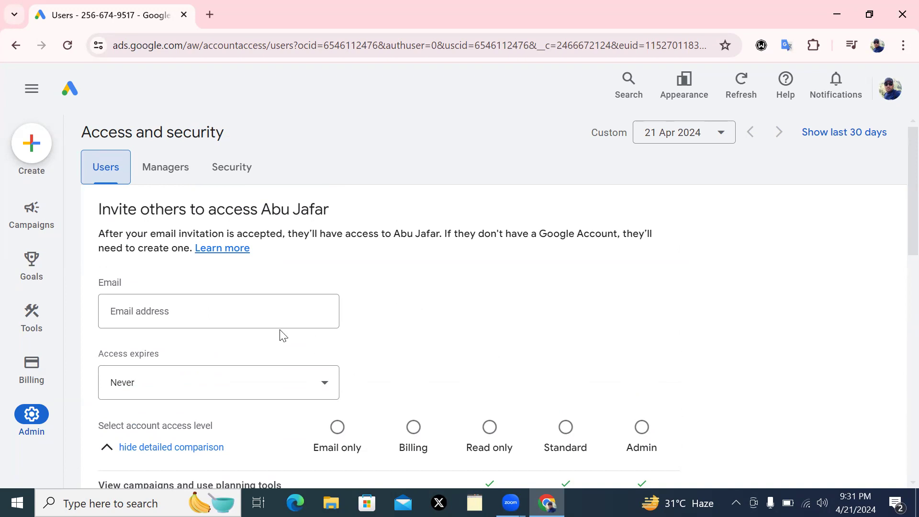
Enter the invitee's Gmail address in the Email address field, correcting an initial typo
{"action": "left_click", "coordinate": [148, 312]}
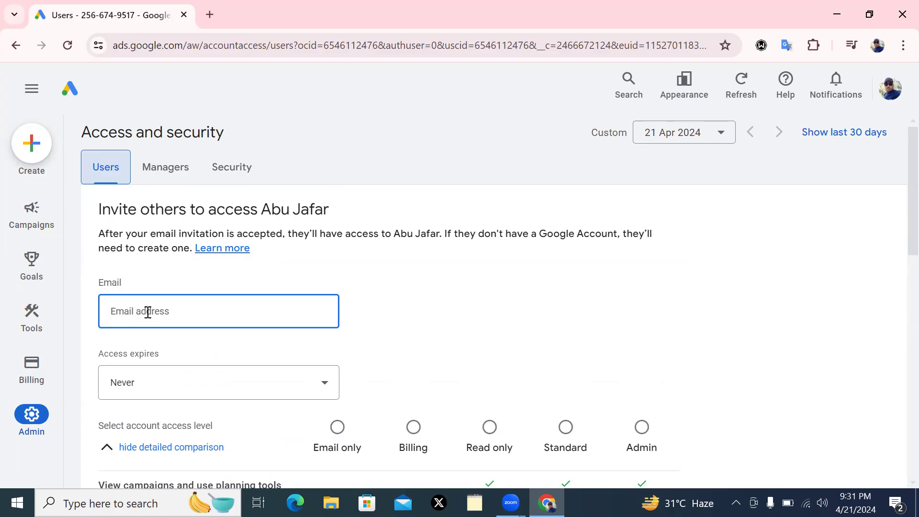
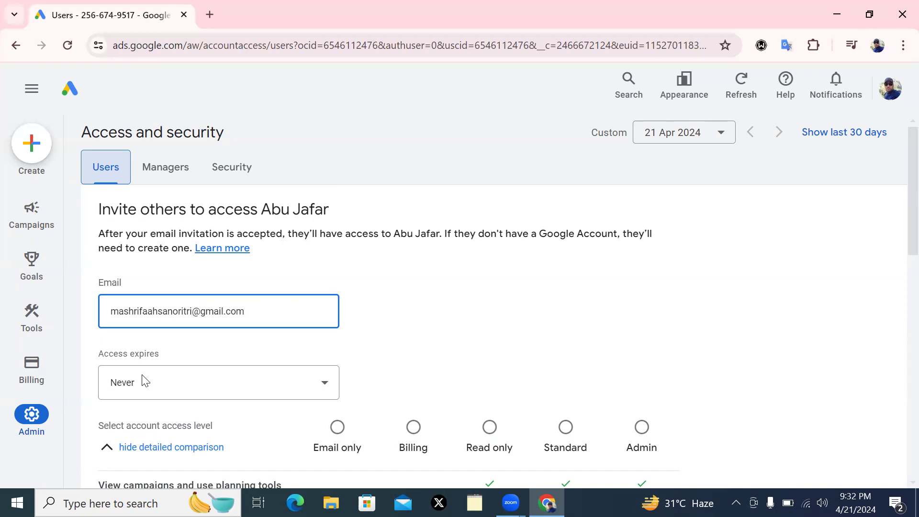
Set the access expiry date to 30 Apr 2024, replacing an initial pick of 29 Oct 2024
{"action": "left_click", "coordinate": [325, 388]}
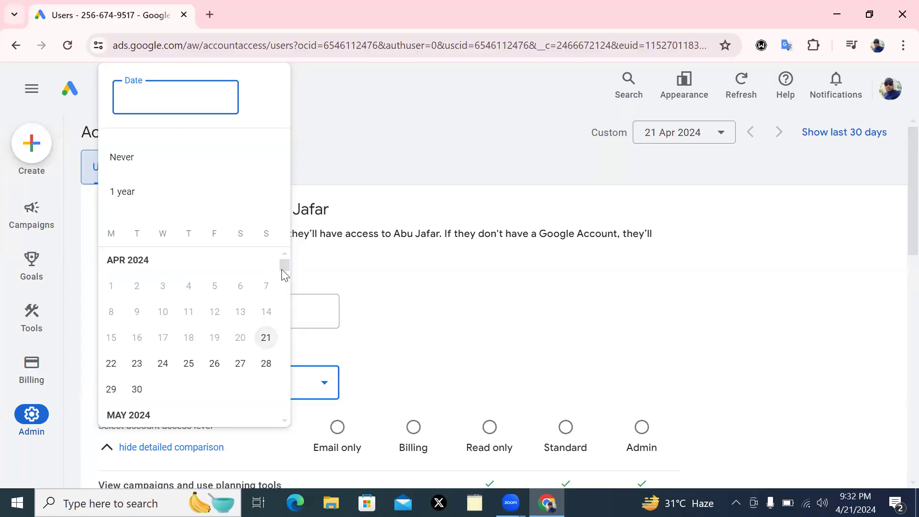
{"action": "scroll", "coordinate": [136, 395], "scroll_direction": "down", "scroll_amount": 5}
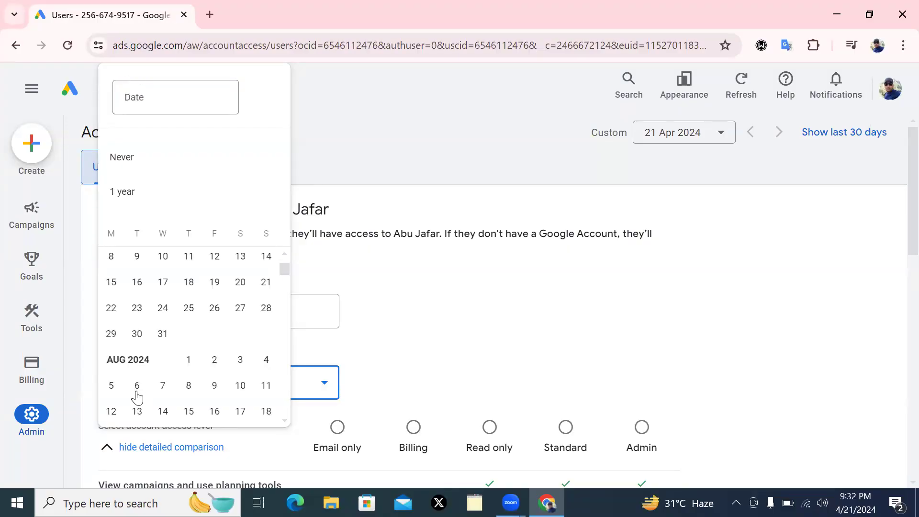
{"action": "scroll", "coordinate": [138, 398], "scroll_direction": "down", "scroll_amount": 4}
{"action": "left_click", "coordinate": [135, 402]}
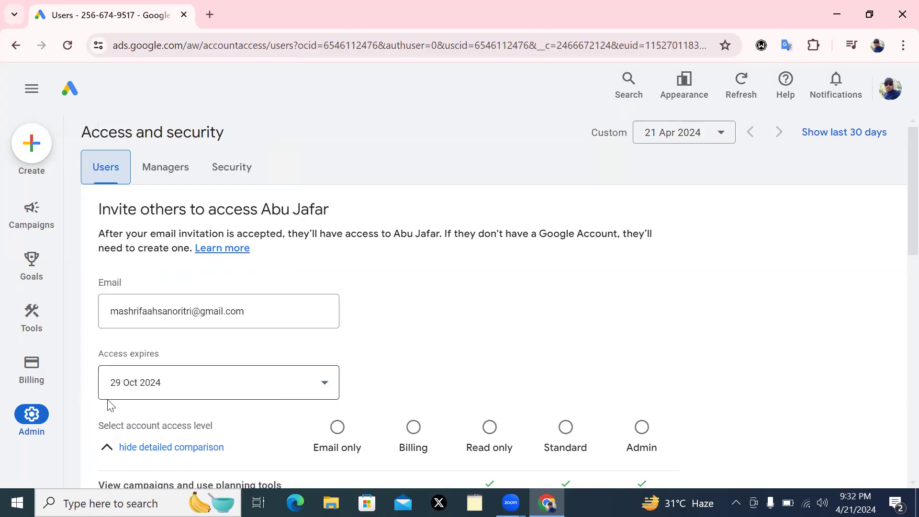
{"action": "left_click", "coordinate": [323, 384]}
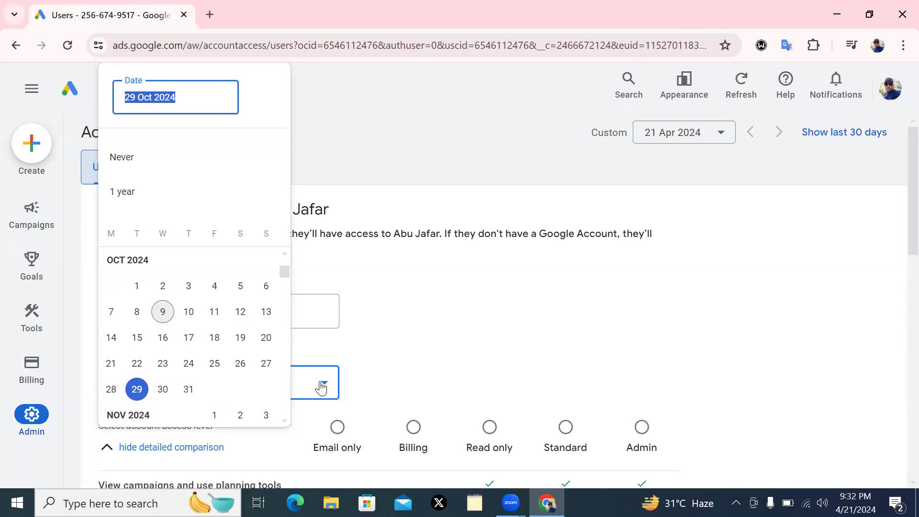
{"action": "left_click", "coordinate": [281, 267]}
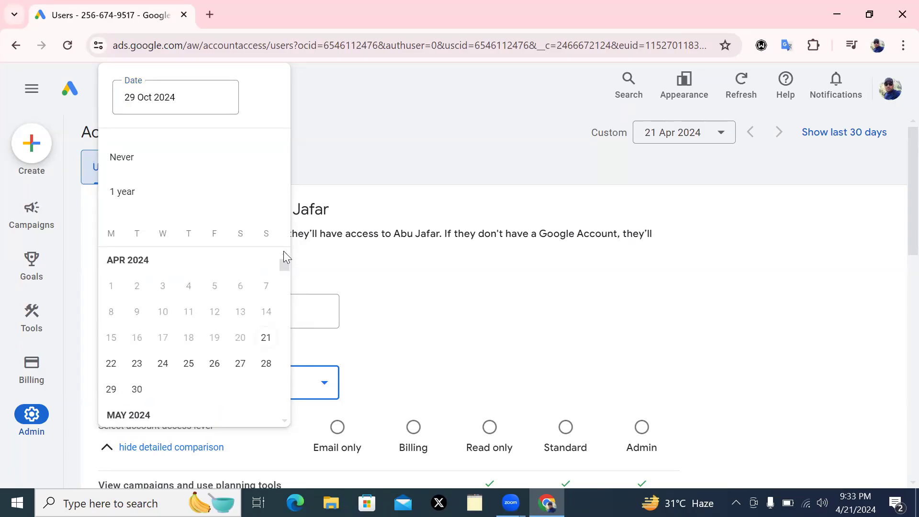
{"action": "left_click", "coordinate": [136, 390]}
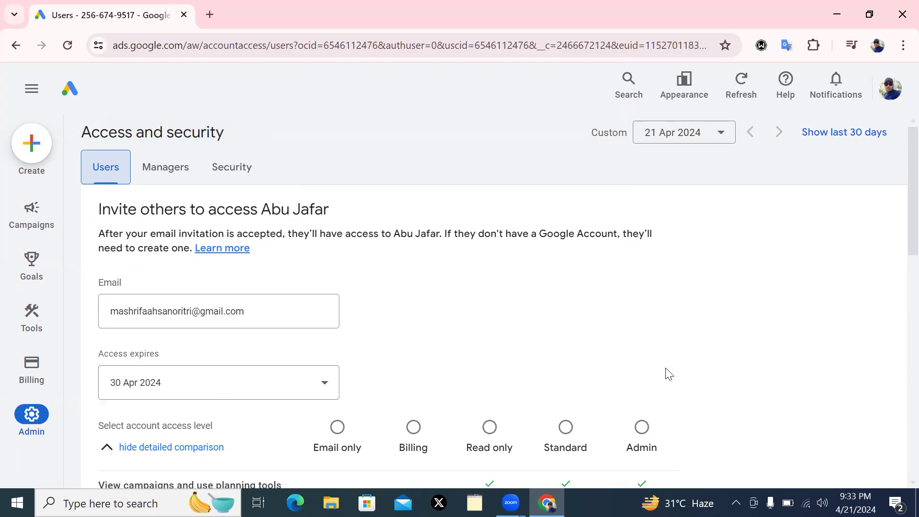
{"action": "scroll", "coordinate": [895, 216], "scroll_direction": "down", "scroll_amount": 1}
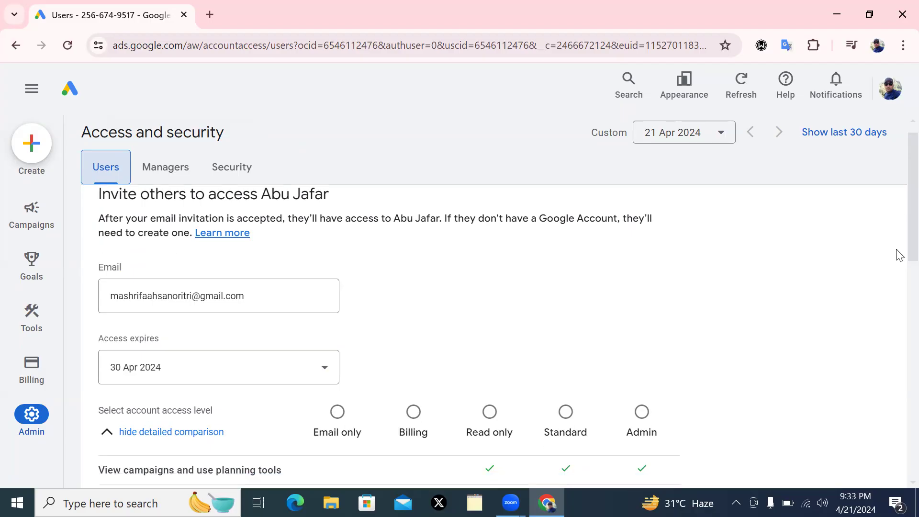
{"action": "scroll", "coordinate": [899, 254], "scroll_direction": "down", "scroll_amount": 3}
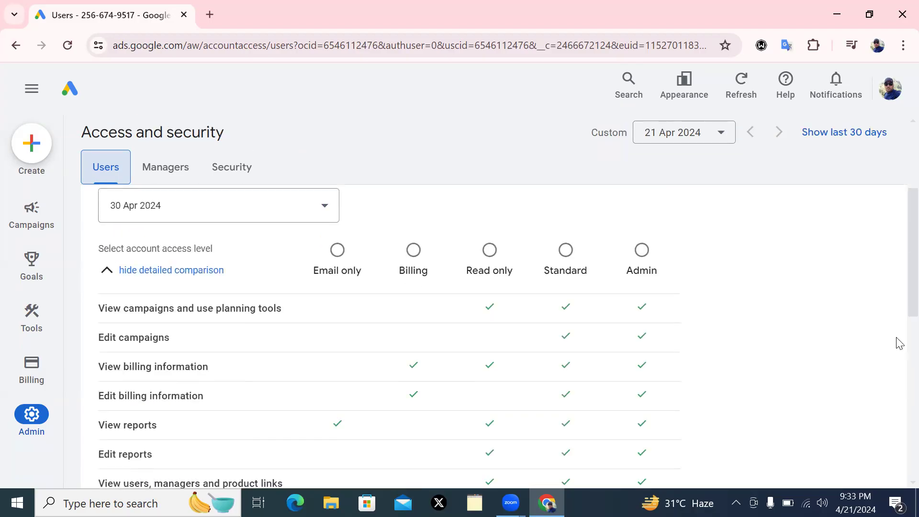
{"action": "scroll", "coordinate": [899, 343], "scroll_direction": "down", "scroll_amount": 5}
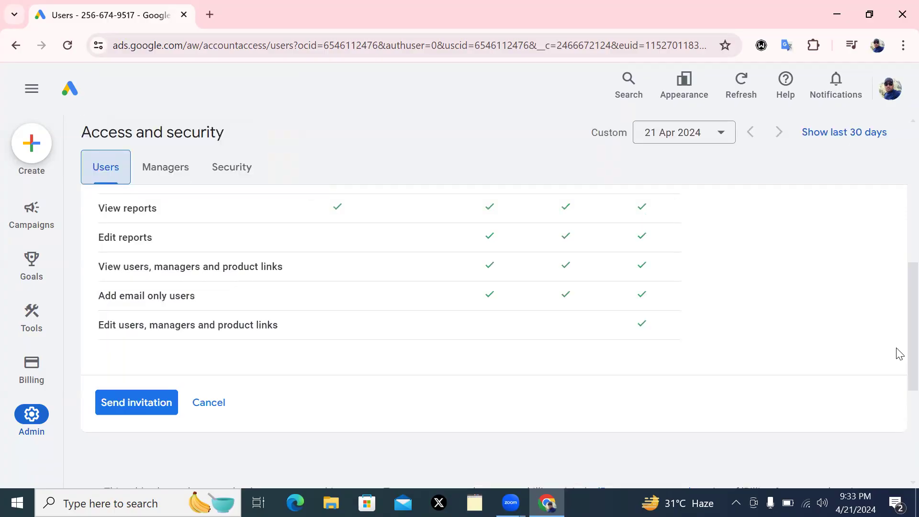
{"action": "scroll", "coordinate": [897, 334], "scroll_direction": "down", "scroll_amount": 1}
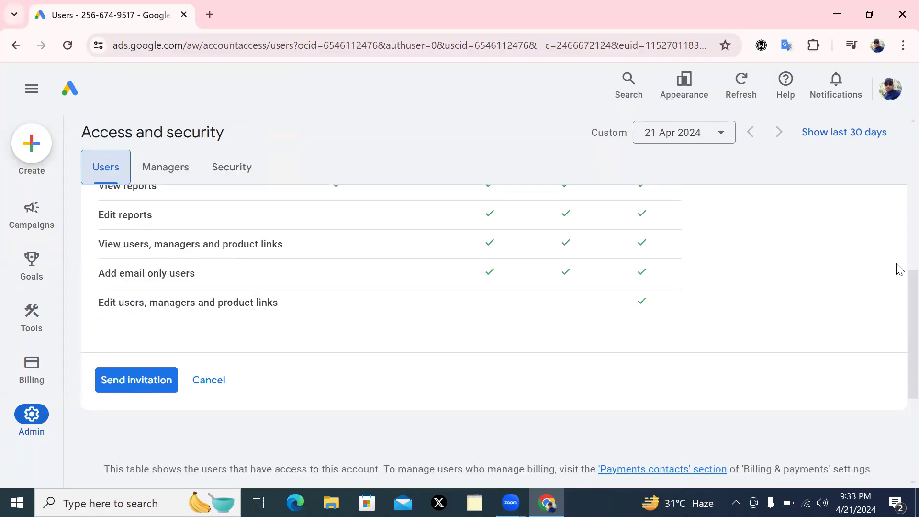
{"action": "scroll", "coordinate": [898, 240], "scroll_direction": "up", "scroll_amount": 4}
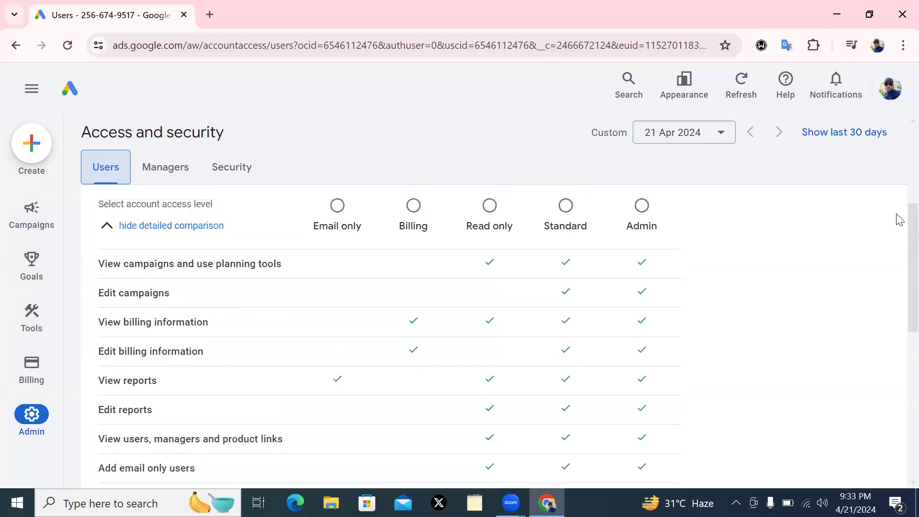
{"action": "scroll", "coordinate": [899, 219], "scroll_direction": "up", "scroll_amount": 3}
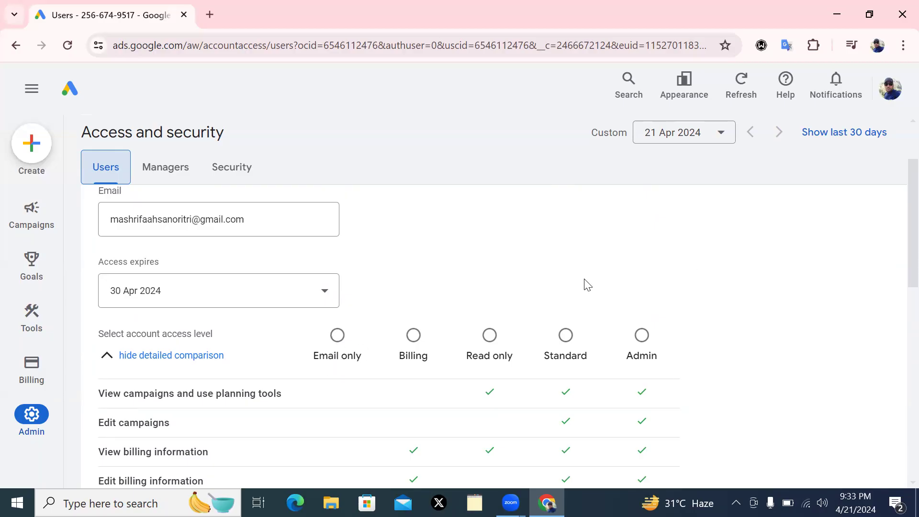
{"action": "scroll", "coordinate": [900, 212], "scroll_direction": "down", "scroll_amount": 2}
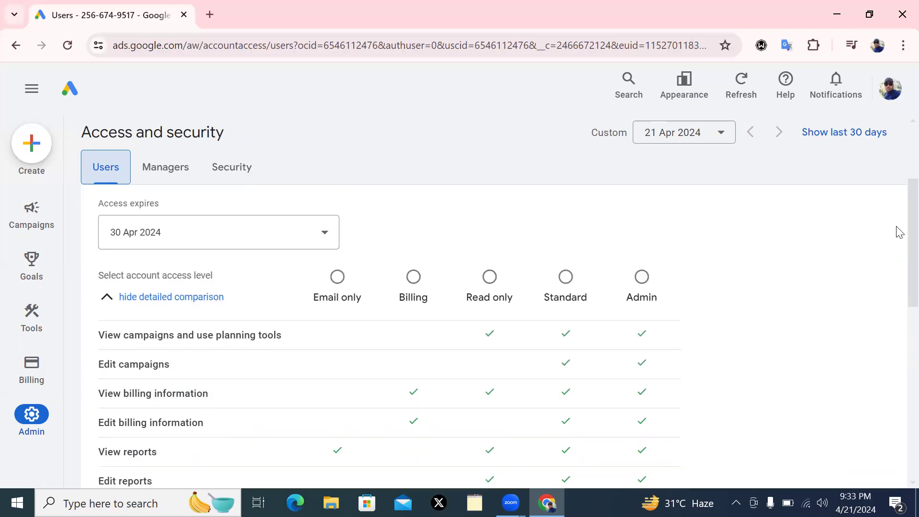
{"action": "scroll", "coordinate": [900, 249], "scroll_direction": "down", "scroll_amount": 1}
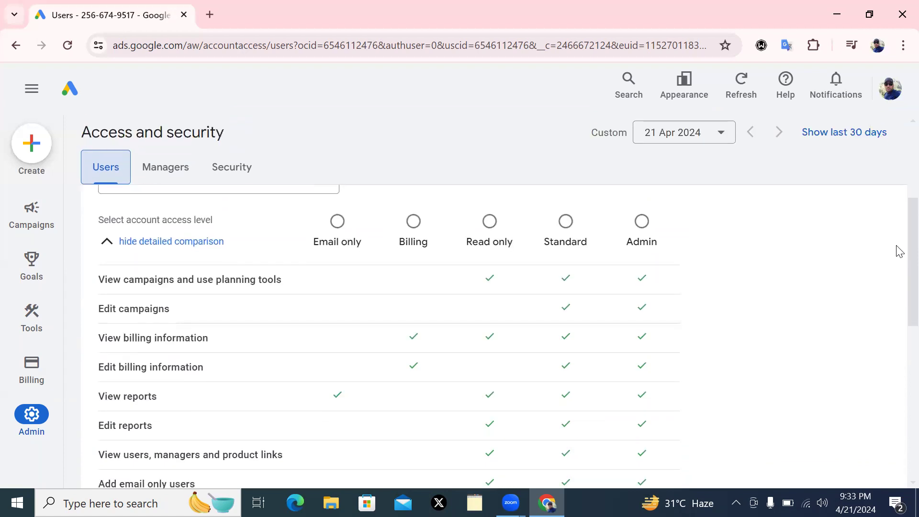
{"action": "scroll", "coordinate": [899, 252], "scroll_direction": "down", "scroll_amount": 1}
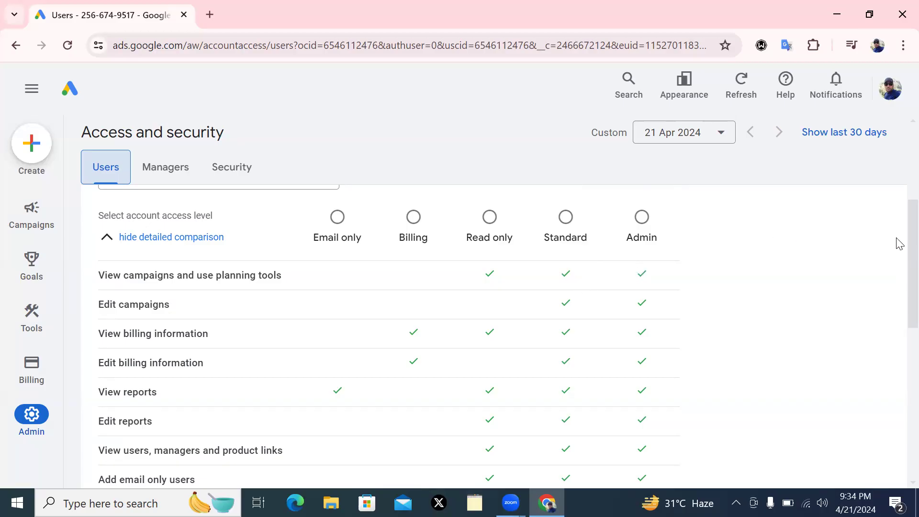
{"action": "scroll", "coordinate": [898, 252], "scroll_direction": "down", "scroll_amount": 3}
{"action": "scroll", "coordinate": [897, 259], "scroll_direction": "up", "scroll_amount": 3}
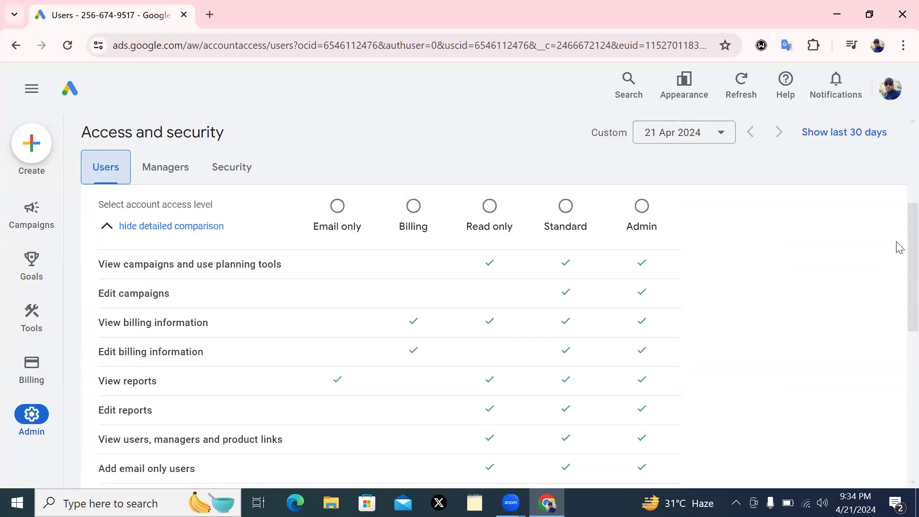
{"action": "scroll", "coordinate": [898, 247], "scroll_direction": "down", "scroll_amount": 1}
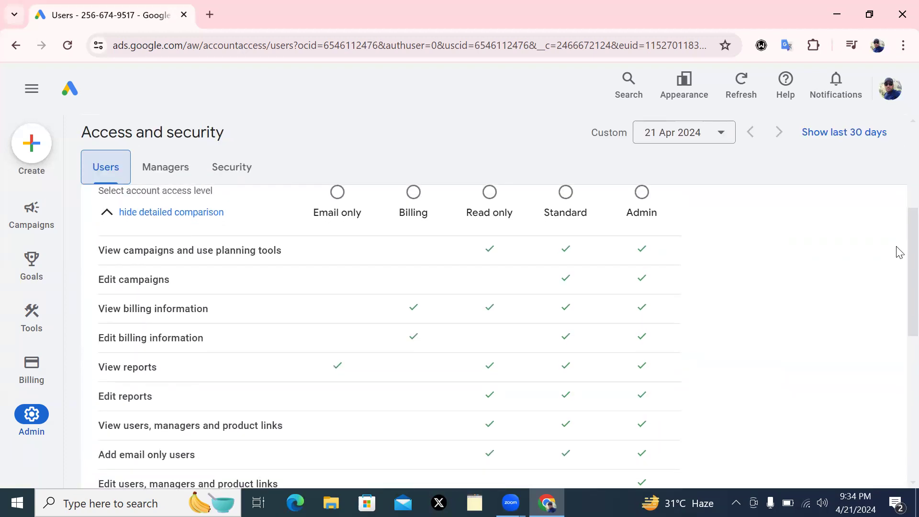
{"action": "scroll", "coordinate": [898, 256], "scroll_direction": "down", "scroll_amount": 1}
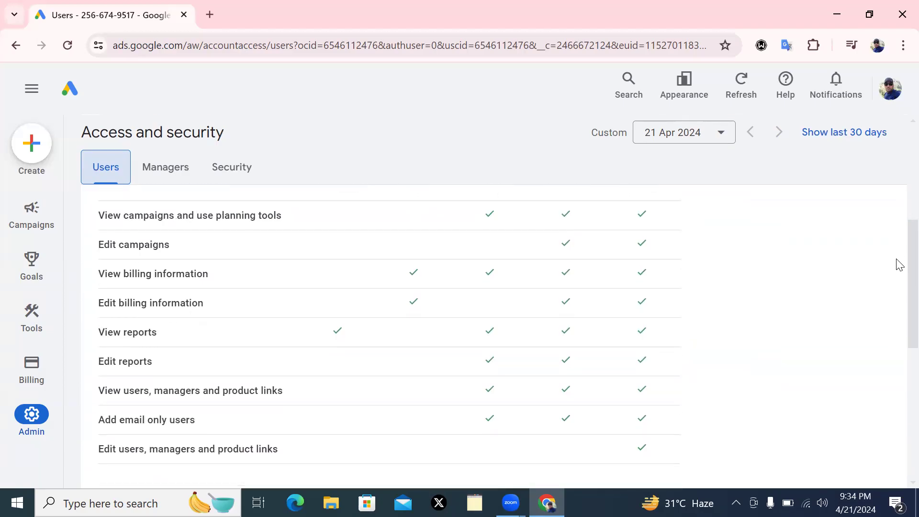
{"action": "scroll", "coordinate": [899, 264], "scroll_direction": "up", "scroll_amount": 1}
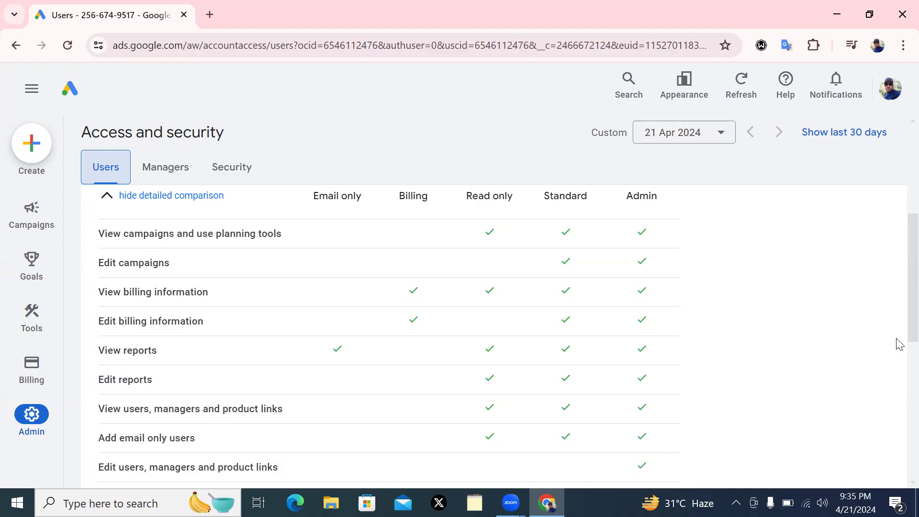
Choose Standard access for the invitee and scroll down to the Send invitation button
{"action": "scroll", "coordinate": [898, 320], "scroll_direction": "up", "scroll_amount": 3}
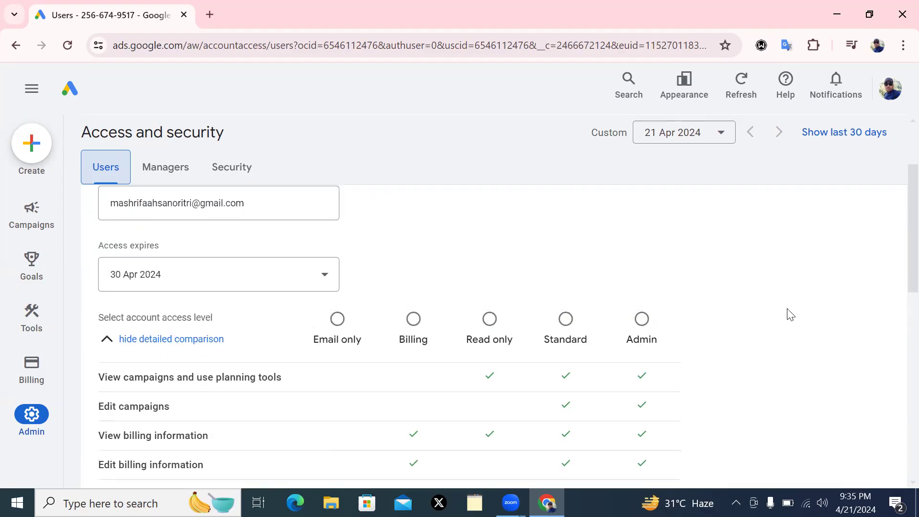
{"action": "left_click", "coordinate": [565, 320]}
{"action": "scroll", "coordinate": [901, 258], "scroll_direction": "up", "scroll_amount": 2}
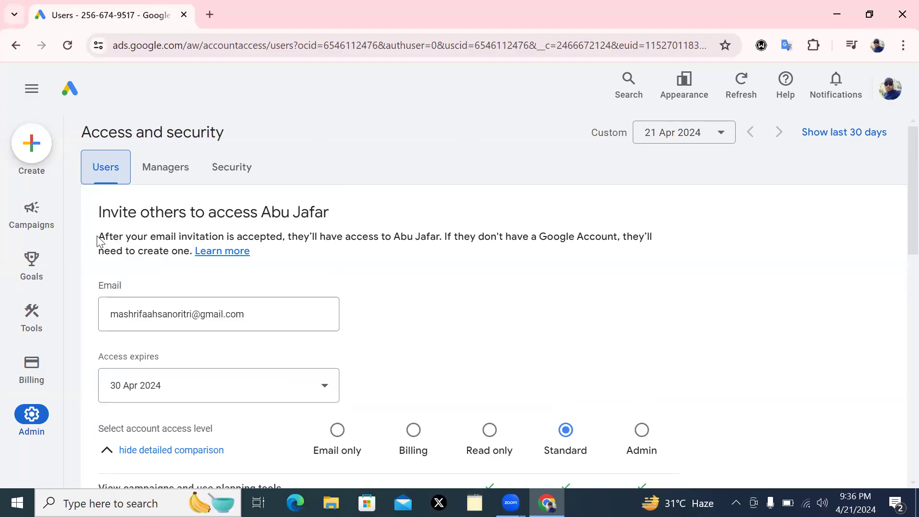
{"action": "left_click_drag", "start_coordinate": [100, 238], "coordinate": [334, 270]}
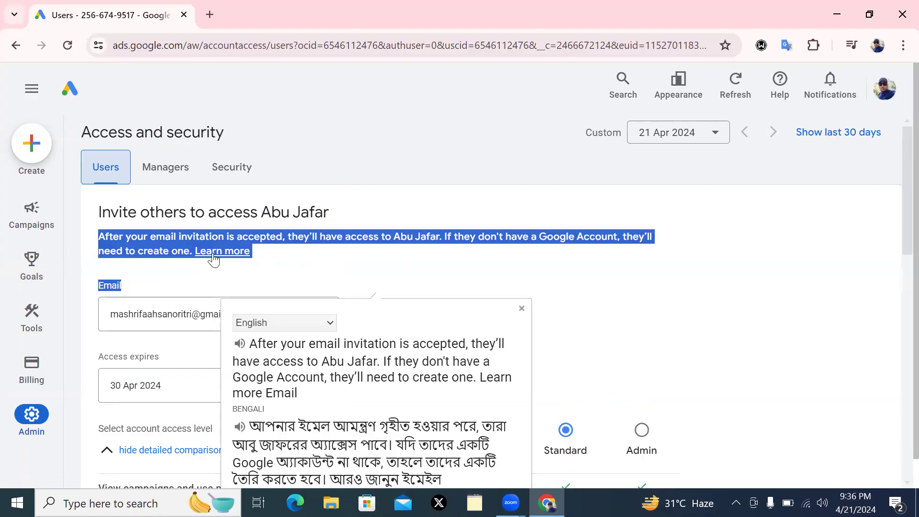
{"action": "left_click", "coordinate": [616, 301]}
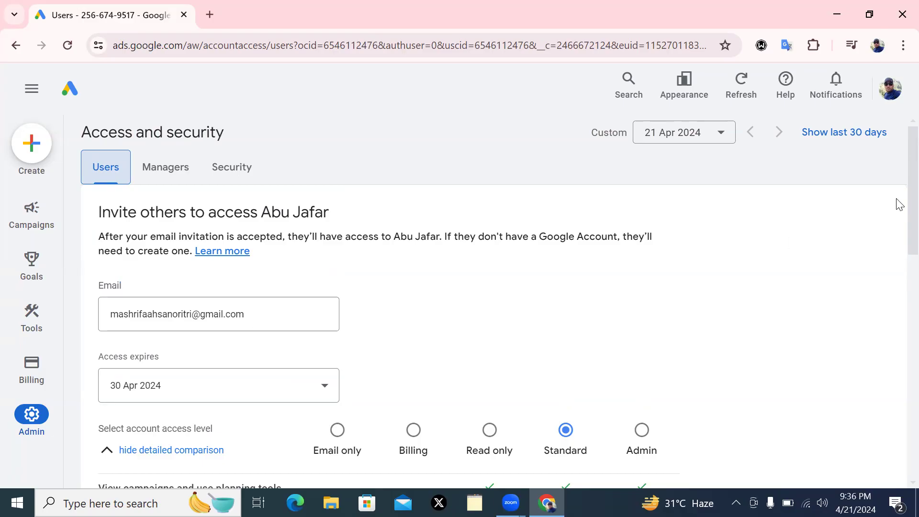
{"action": "scroll", "coordinate": [898, 247], "scroll_direction": "down", "scroll_amount": 10}
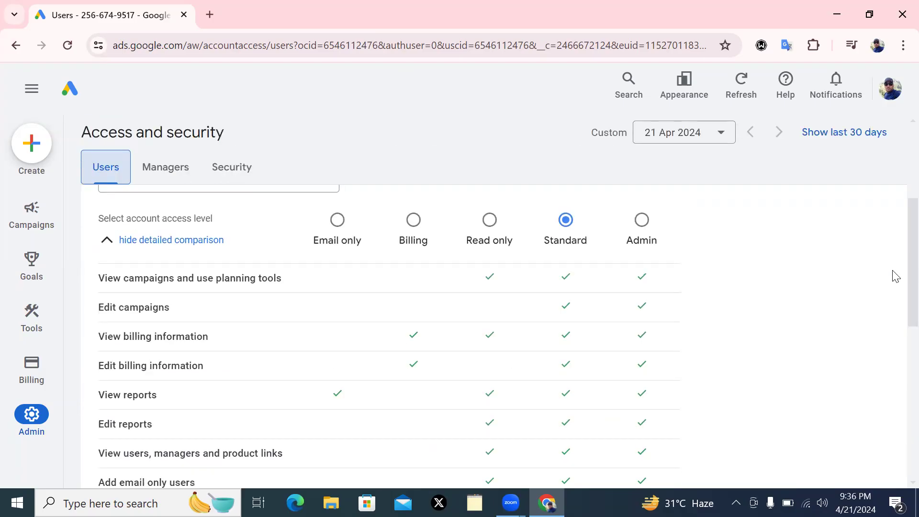
{"action": "scroll", "coordinate": [888, 379], "scroll_direction": "down", "scroll_amount": 2}
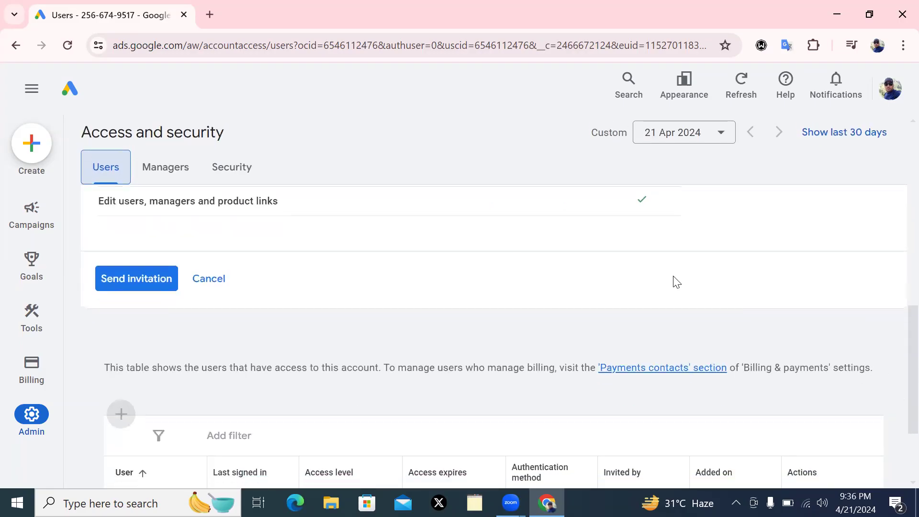
Send the invitation and check its pending entry: Standard access, status Awaiting response
{"action": "left_click", "coordinate": [138, 287]}
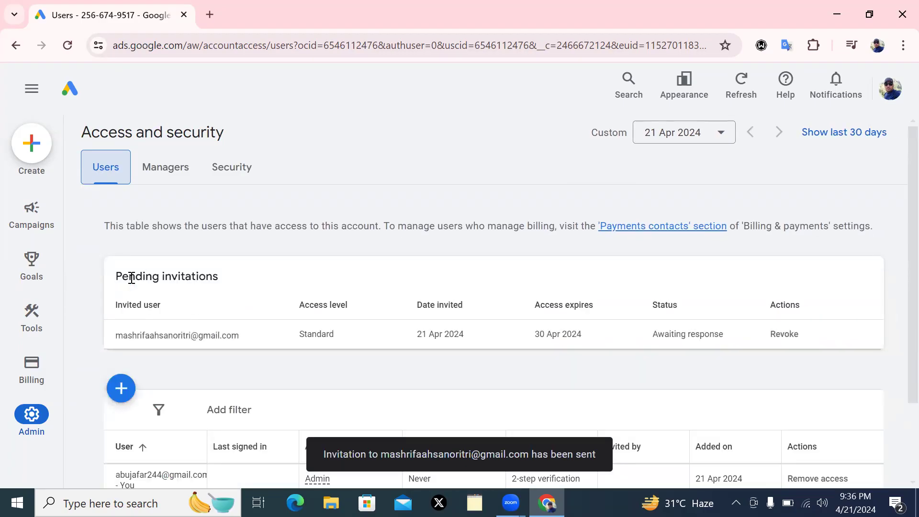
{"action": "mouse_move", "coordinate": [33, 368]}
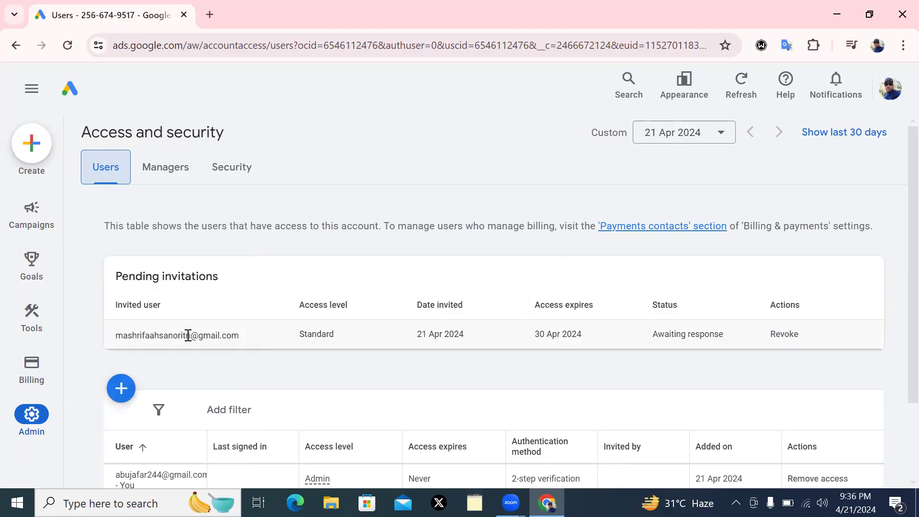
{"action": "left_click_drag", "start_coordinate": [114, 339], "coordinate": [228, 340]}
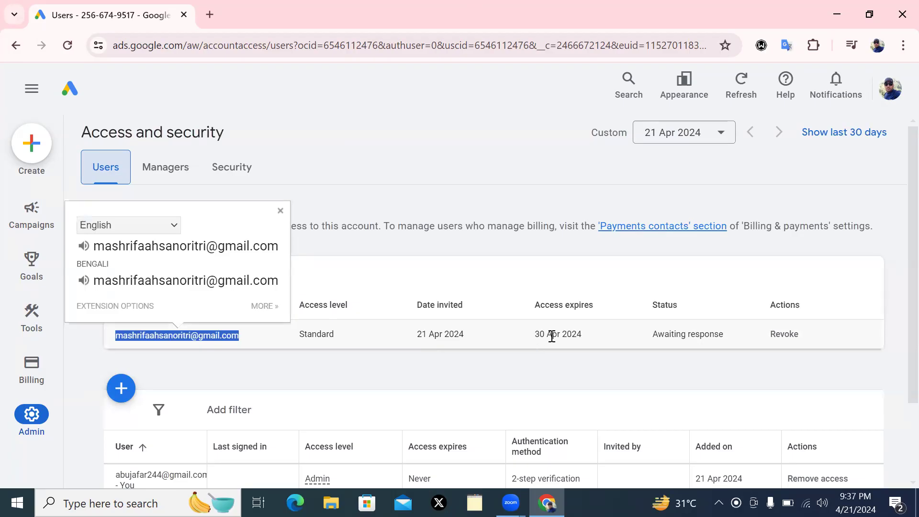
{"action": "left_click_drag", "start_coordinate": [654, 338], "coordinate": [723, 329]}
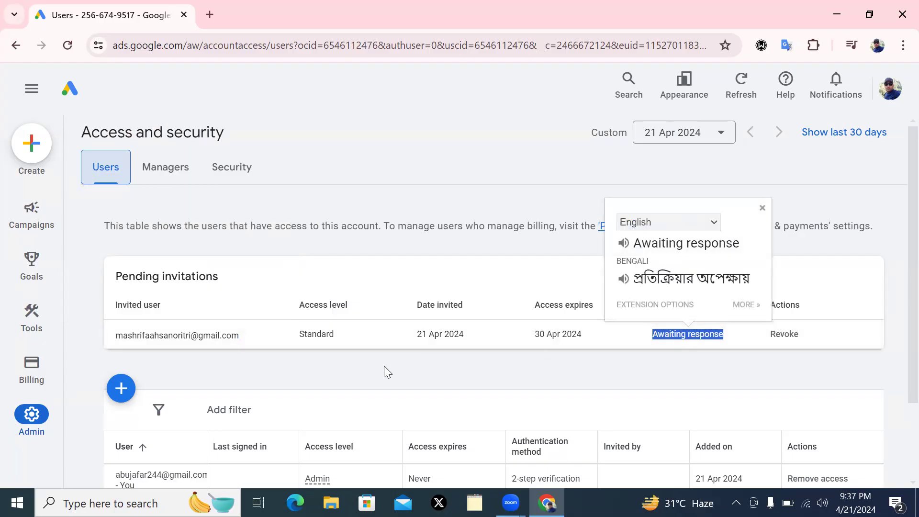
{"action": "left_click", "coordinate": [762, 207]}
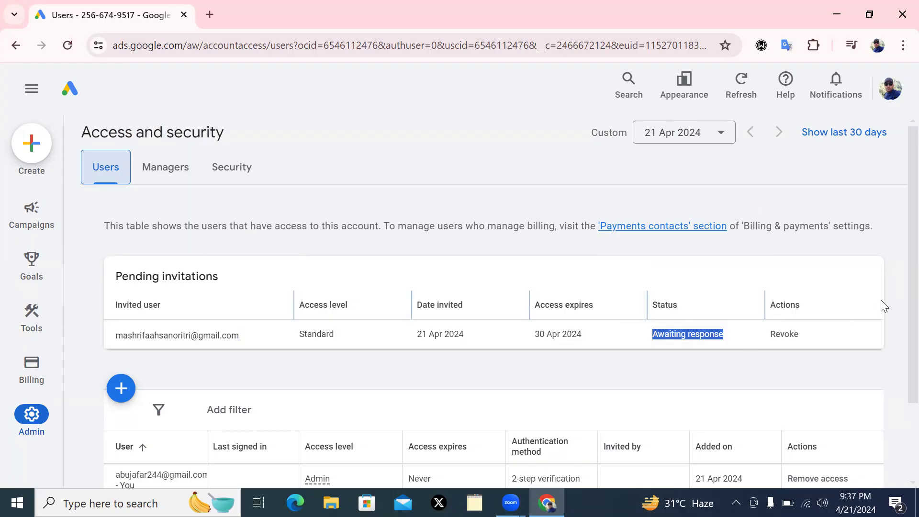
{"action": "scroll", "coordinate": [899, 307], "scroll_direction": "down", "scroll_amount": 1}
{"action": "scroll", "coordinate": [900, 326], "scroll_direction": "down", "scroll_amount": 2}
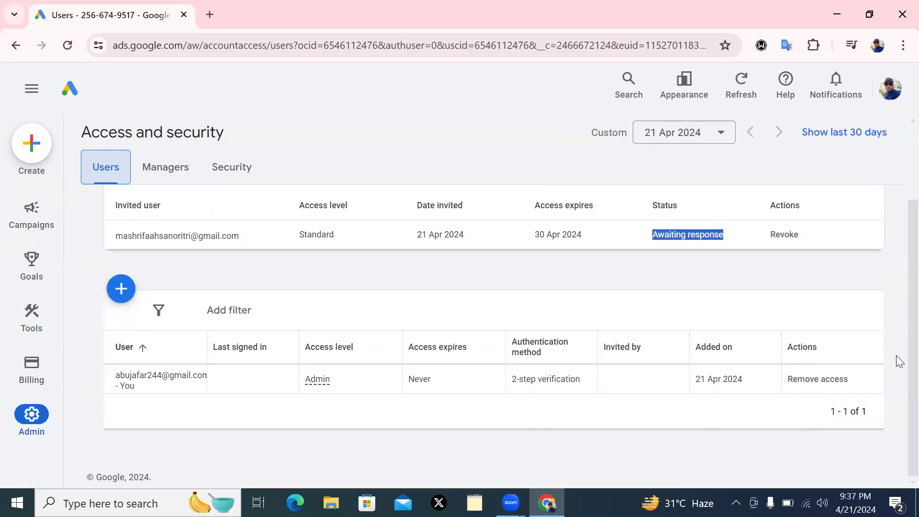
{"action": "scroll", "coordinate": [900, 299], "scroll_direction": "up", "scroll_amount": 2}
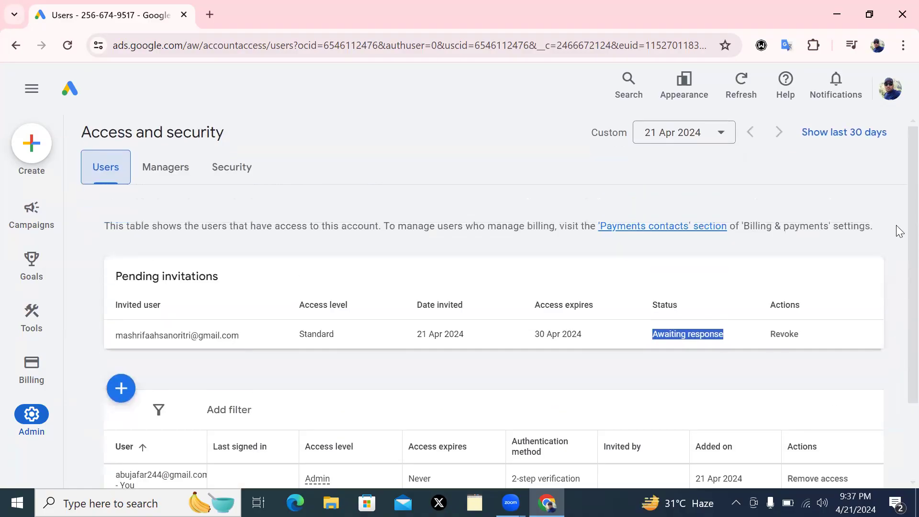
View the Managers tab, then scroll the Security tab to the 2-step verification setting, currently off
{"action": "left_click", "coordinate": [166, 168]}
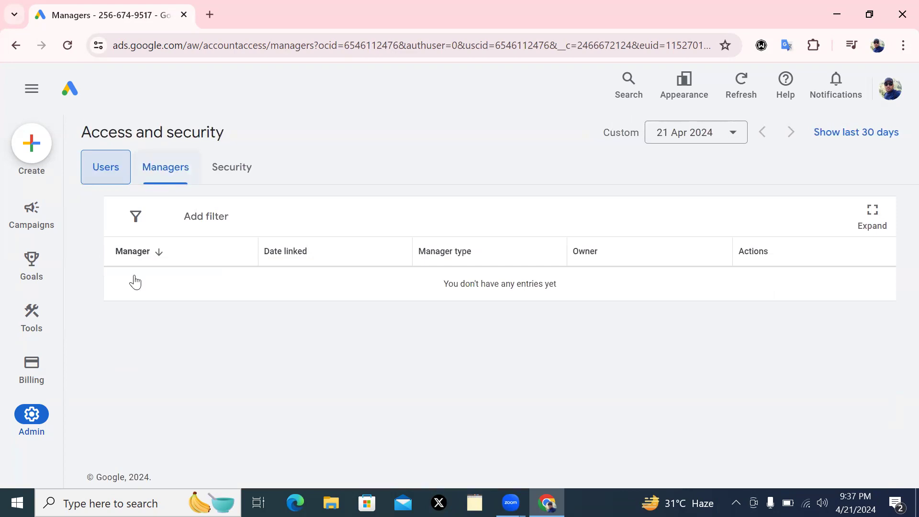
{"action": "left_click", "coordinate": [227, 167]}
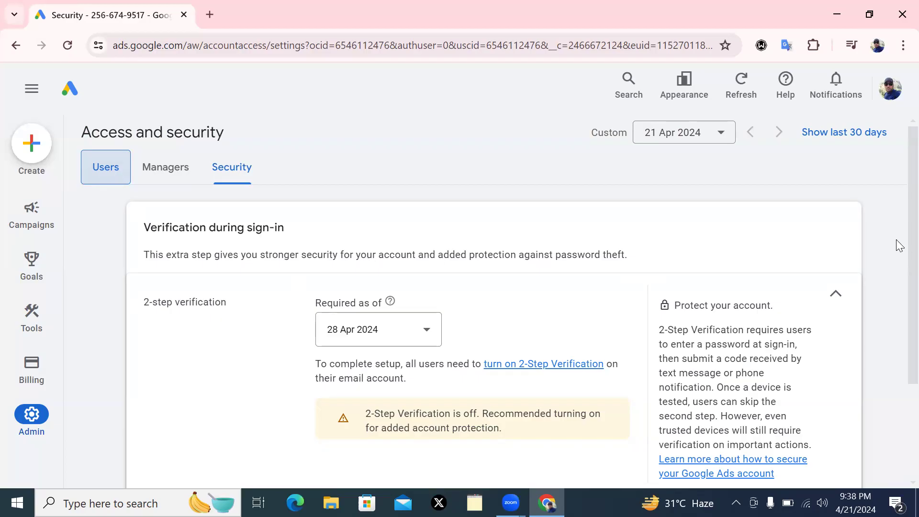
{"action": "scroll", "coordinate": [898, 247], "scroll_direction": "down", "scroll_amount": 2}
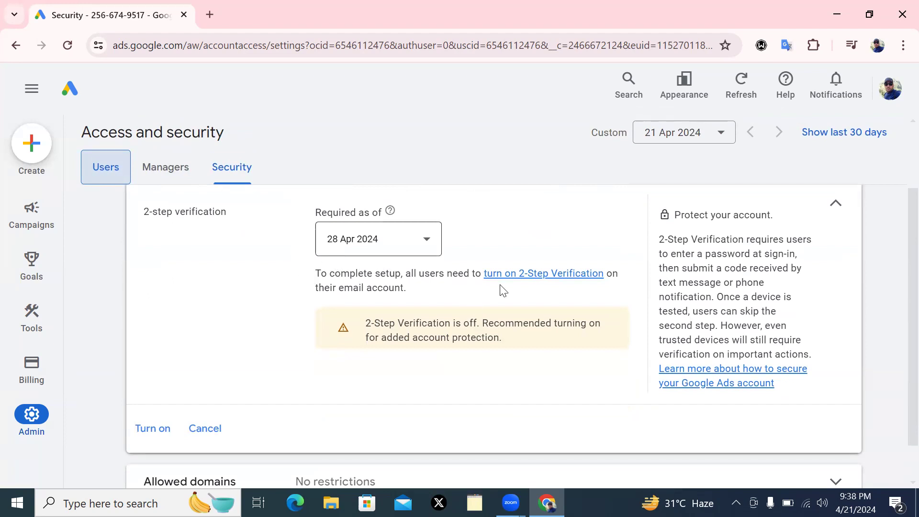
Start turning on 2-Step Verification and re-enter the account password to verify identity
{"action": "left_click", "coordinate": [545, 278]}
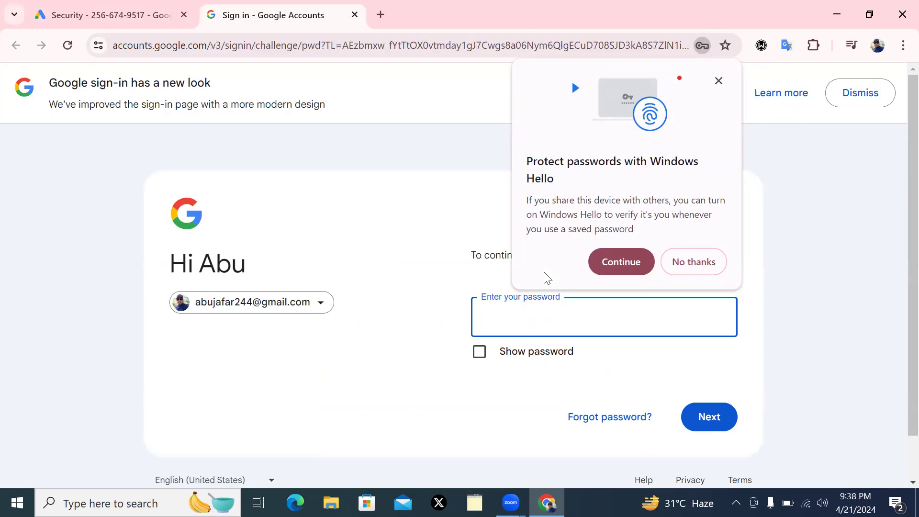
{"action": "left_click", "coordinate": [667, 266]}
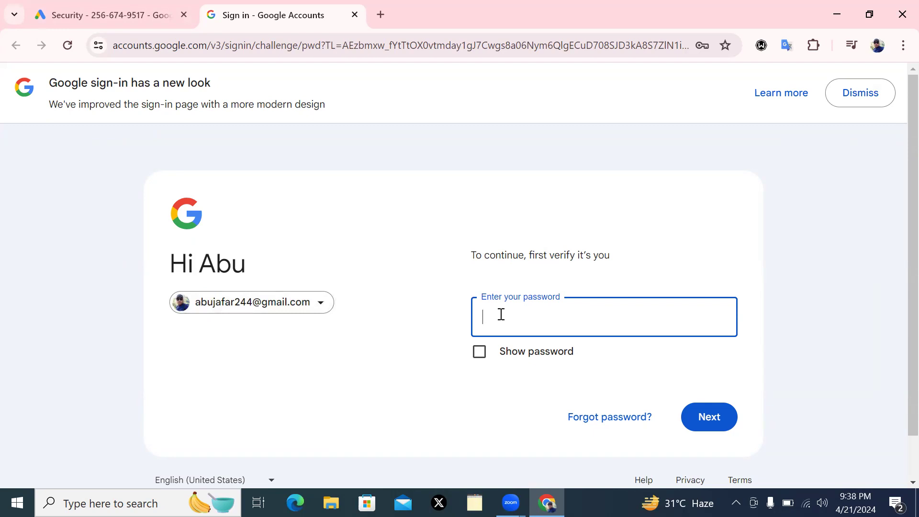
{"action": "type", "text": "••••••••"}
{"action": "left_click", "coordinate": [709, 419]}
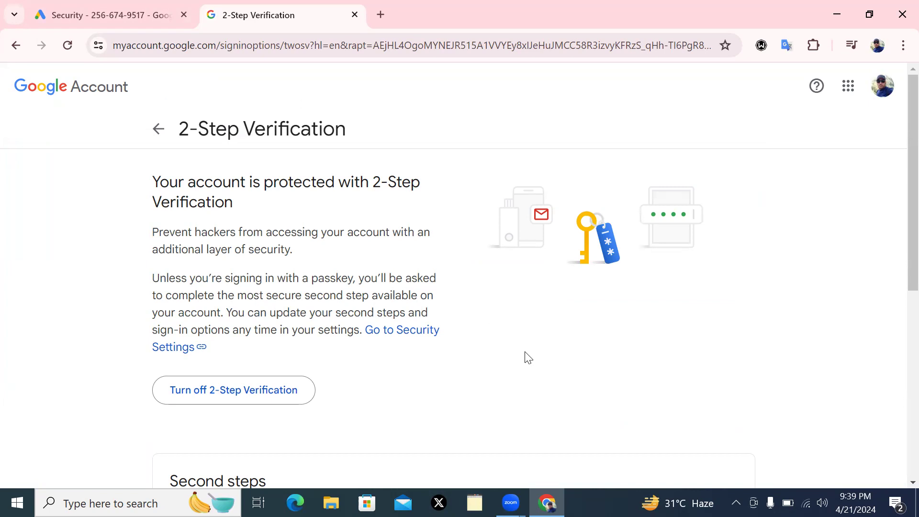
Review the second steps, Google prompt on 5 devices, and return to Google Ads
{"action": "scroll", "coordinate": [530, 359], "scroll_direction": "down", "scroll_amount": 4}
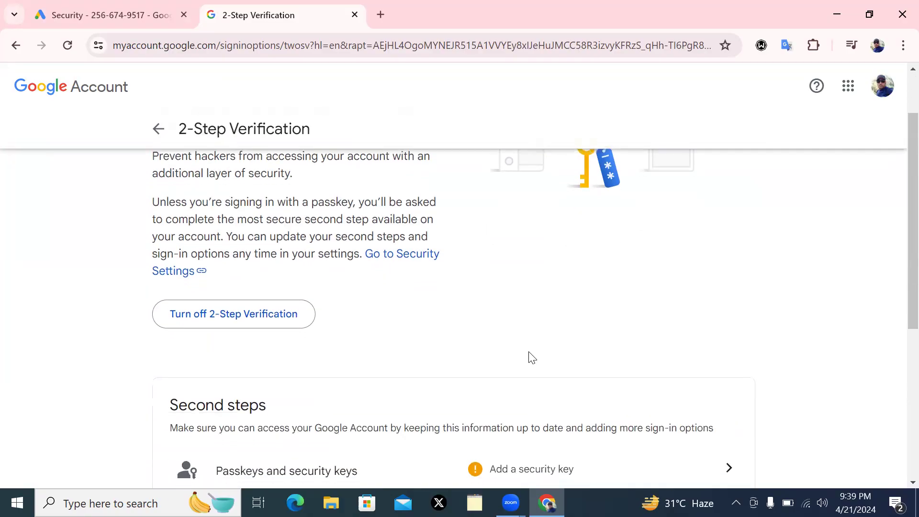
{"action": "scroll", "coordinate": [529, 358], "scroll_direction": "down", "scroll_amount": 1}
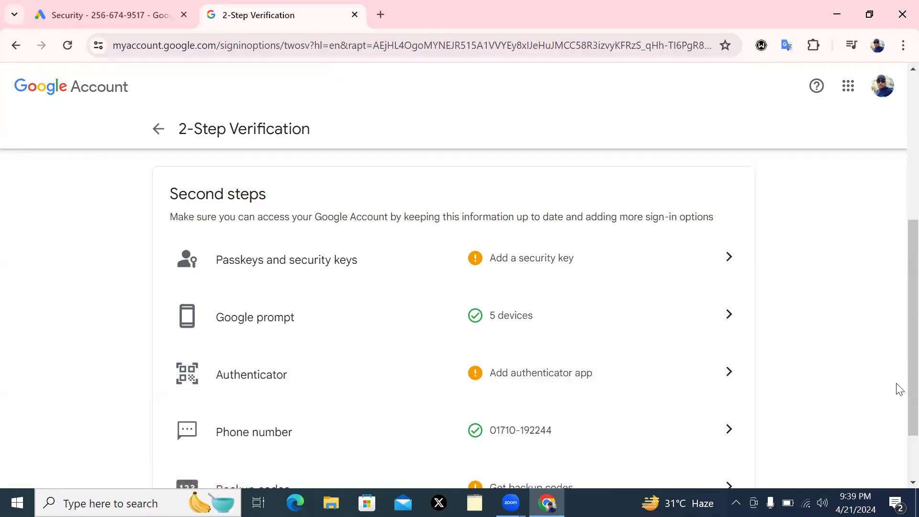
{"action": "scroll", "coordinate": [900, 444], "scroll_direction": "down", "scroll_amount": 2}
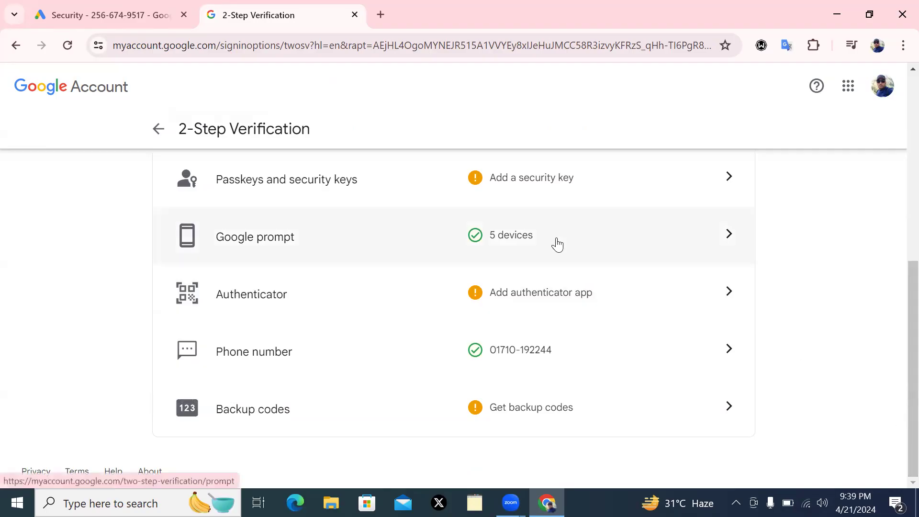
{"action": "left_click", "coordinate": [89, 17]}
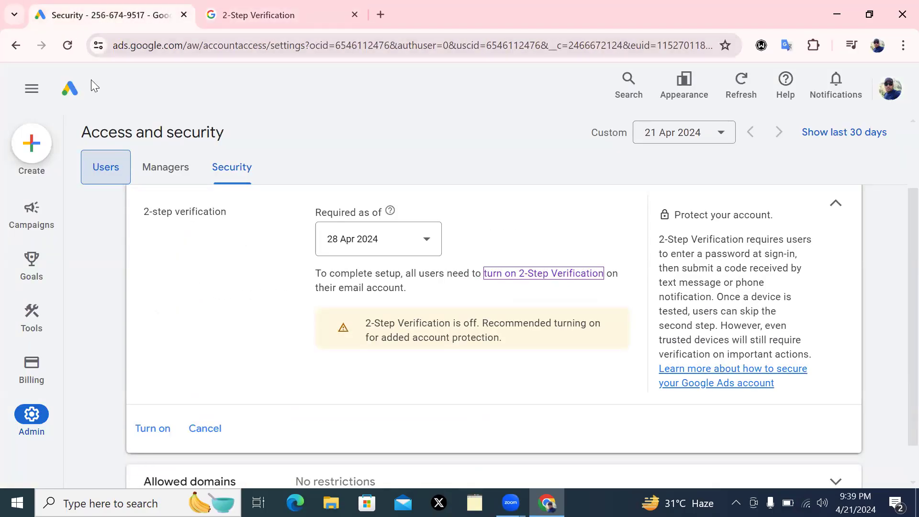
Inspect the 2-step verification details and cancel the editor, leaving it On from 27 Apr 2024
{"action": "left_click", "coordinate": [153, 430]}
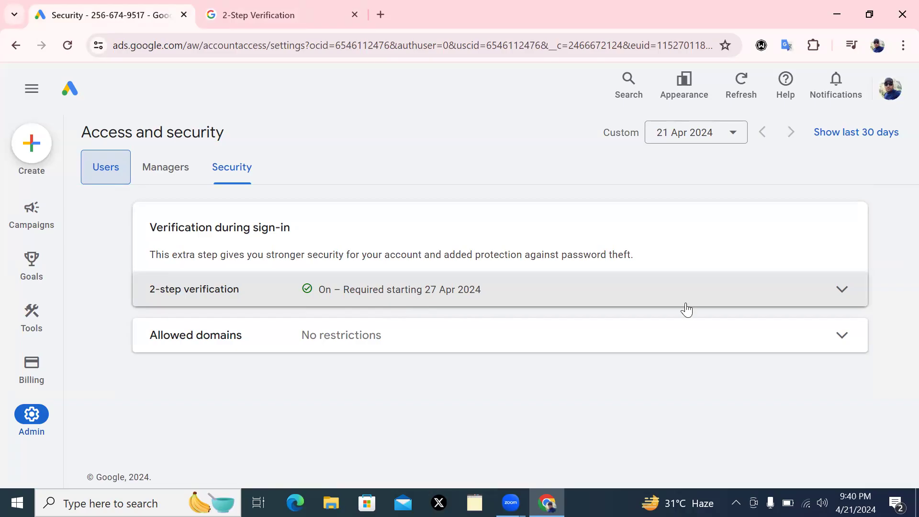
{"action": "left_click", "coordinate": [843, 292]}
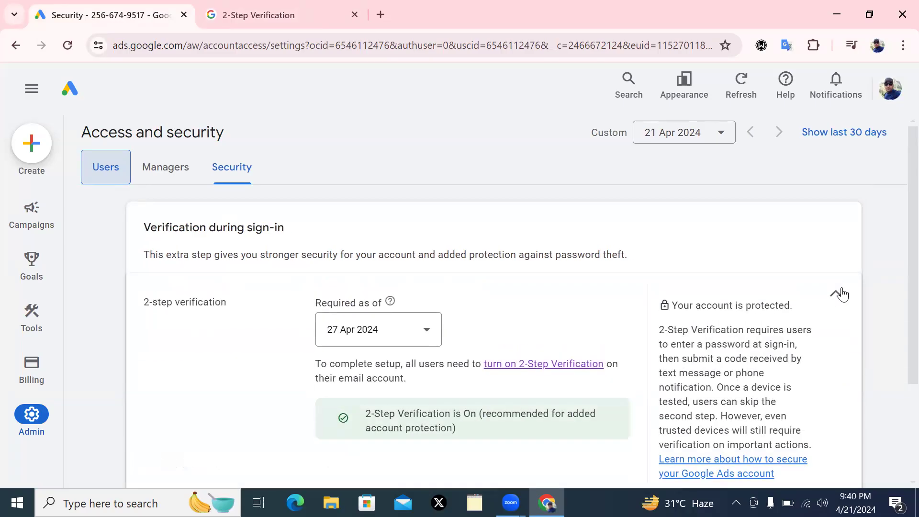
{"action": "scroll", "coordinate": [896, 264], "scroll_direction": "down", "scroll_amount": 3}
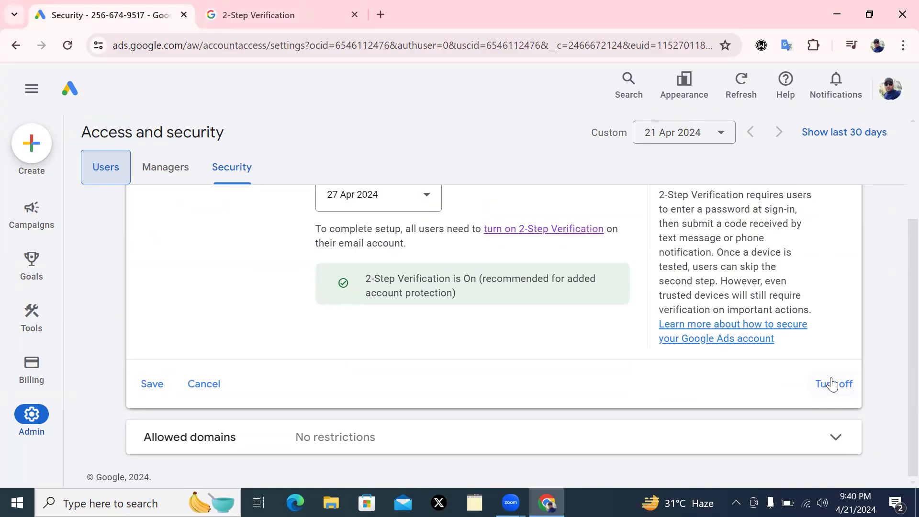
{"action": "scroll", "coordinate": [899, 340], "scroll_direction": "up", "scroll_amount": 3}
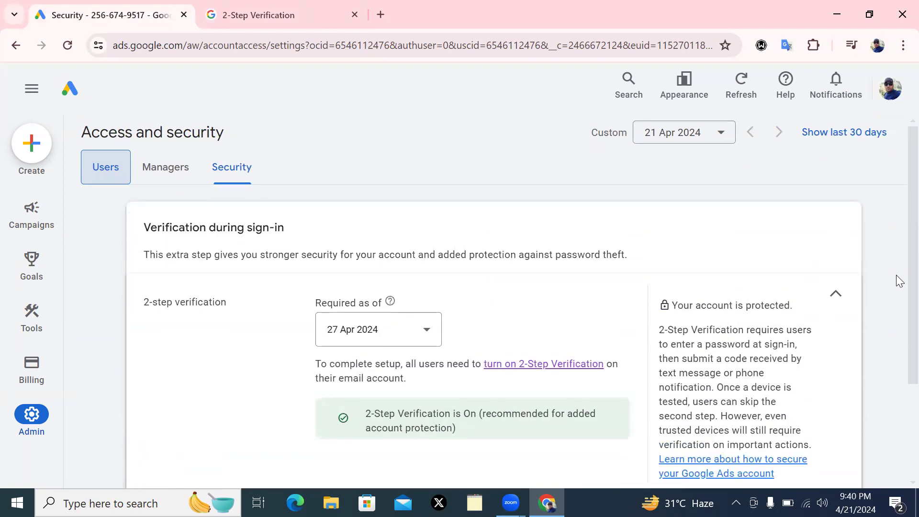
{"action": "scroll", "coordinate": [898, 282], "scroll_direction": "down", "scroll_amount": 3}
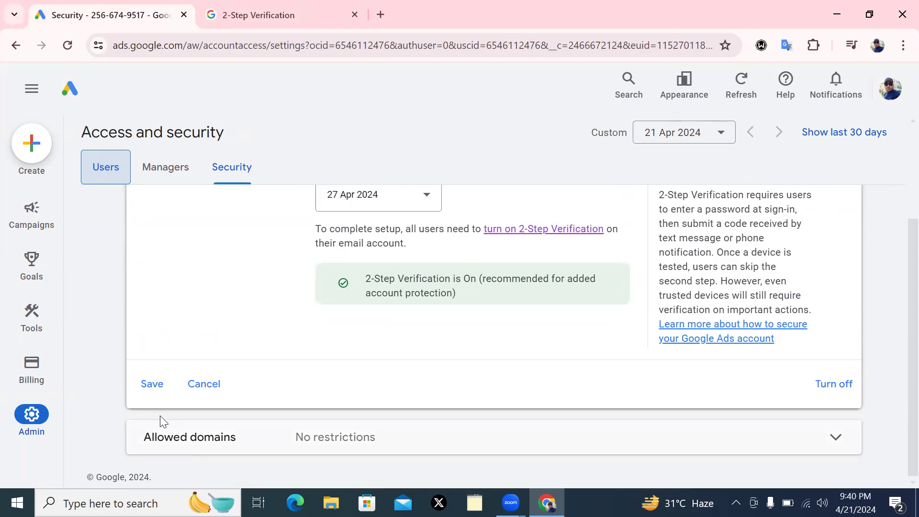
{"action": "left_click", "coordinate": [228, 177]}
{"action": "left_click", "coordinate": [204, 386]}
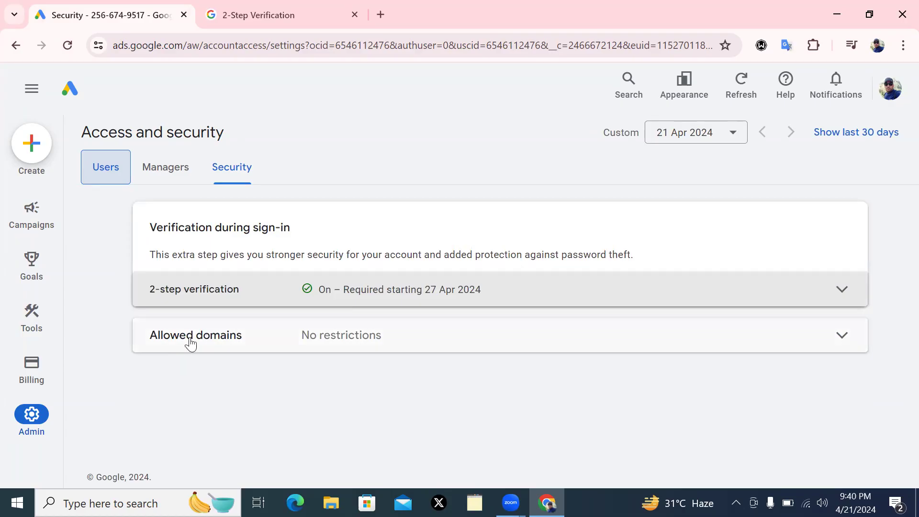
{"action": "left_click", "coordinate": [839, 333]}
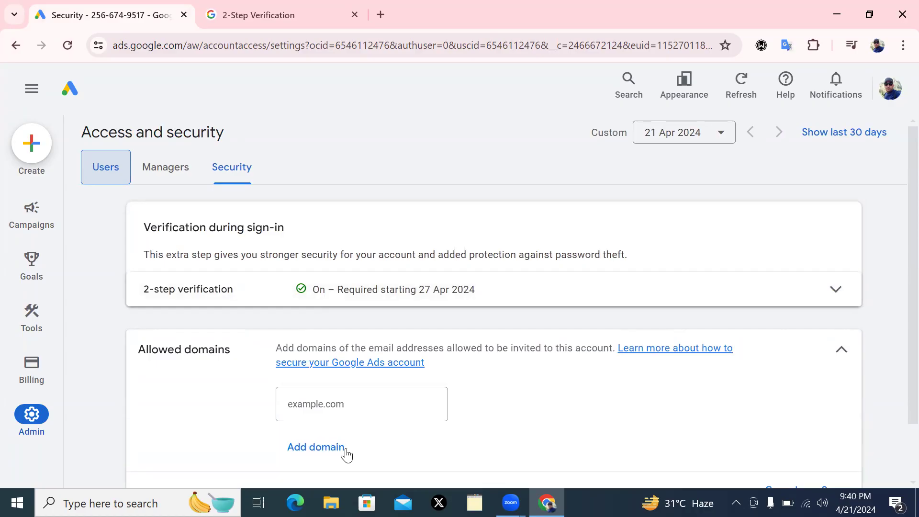
{"action": "scroll", "coordinate": [896, 306], "scroll_direction": "down", "scroll_amount": 2}
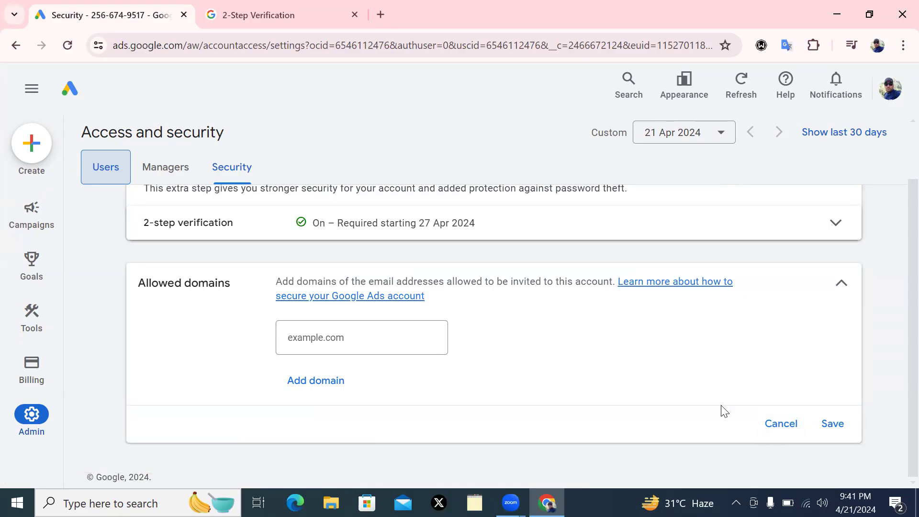
{"action": "left_click", "coordinate": [781, 424]}
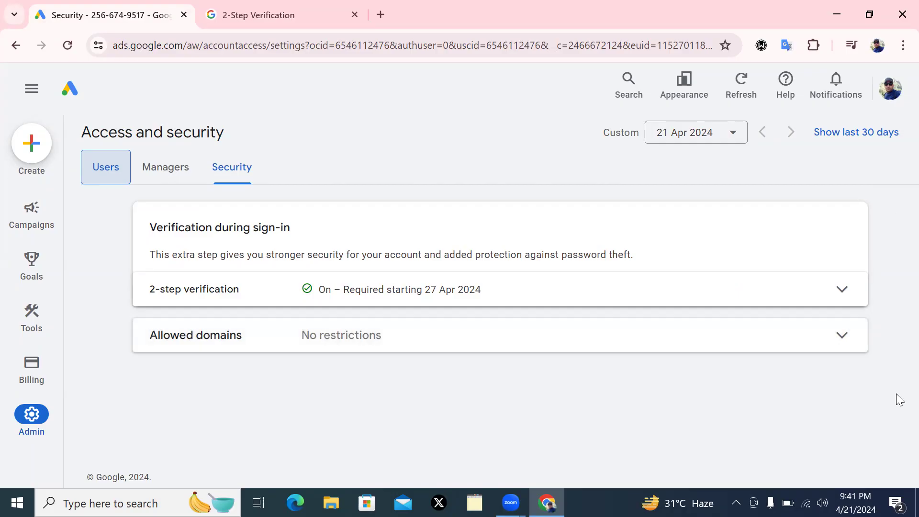
Go from Admin account settings through Tools > Planning to Keyword Planner
{"action": "mouse_move", "coordinate": [39, 417]}
{"action": "left_click", "coordinate": [37, 414]}
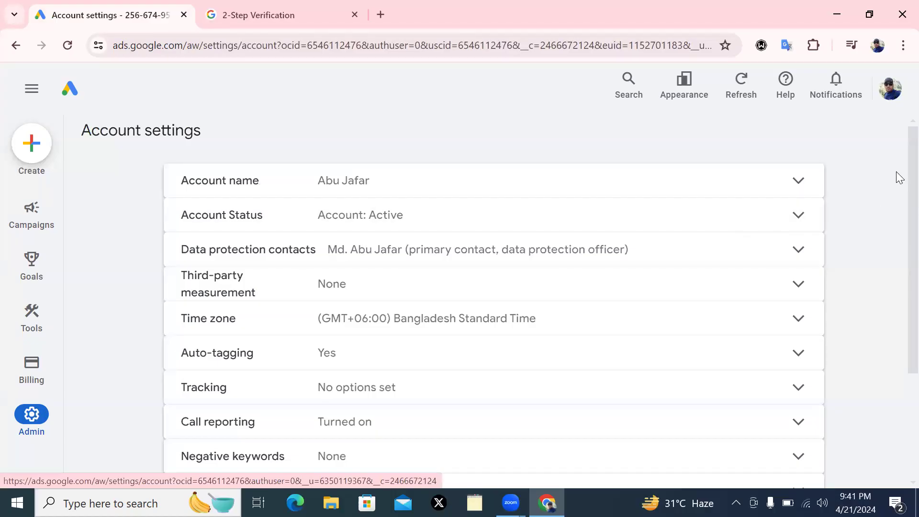
{"action": "scroll", "coordinate": [899, 181], "scroll_direction": "down", "scroll_amount": 3}
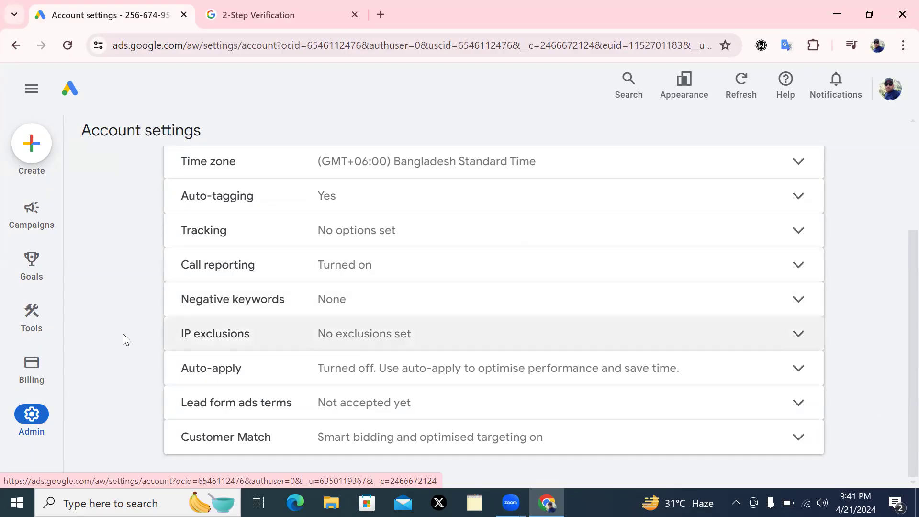
{"action": "mouse_move", "coordinate": [25, 225]}
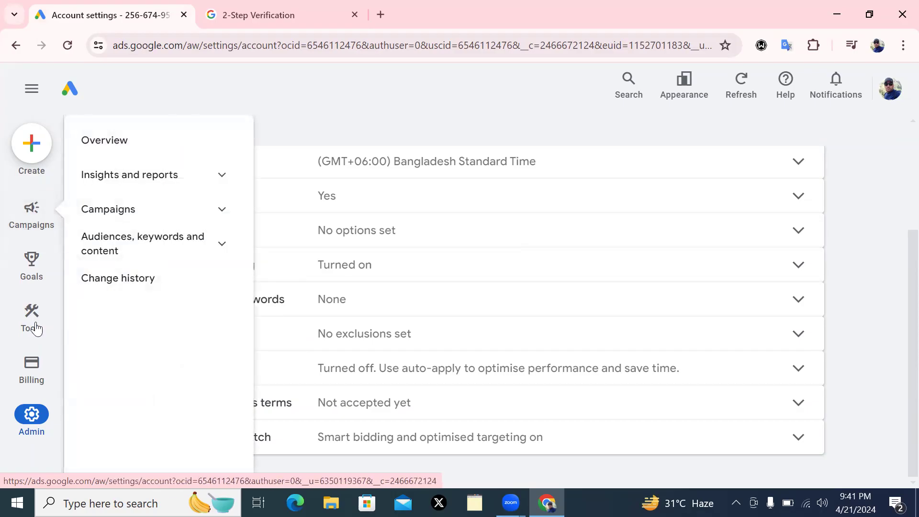
{"action": "mouse_move", "coordinate": [29, 320]}
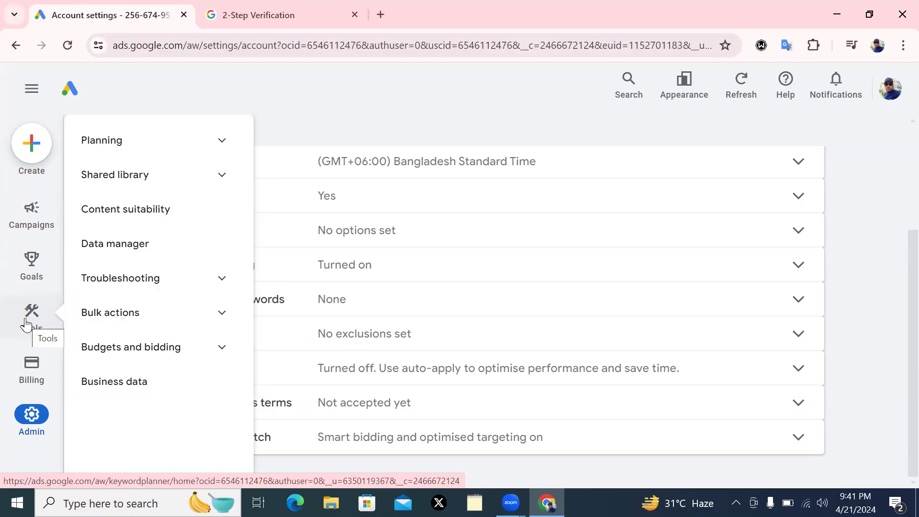
{"action": "left_click", "coordinate": [225, 138]}
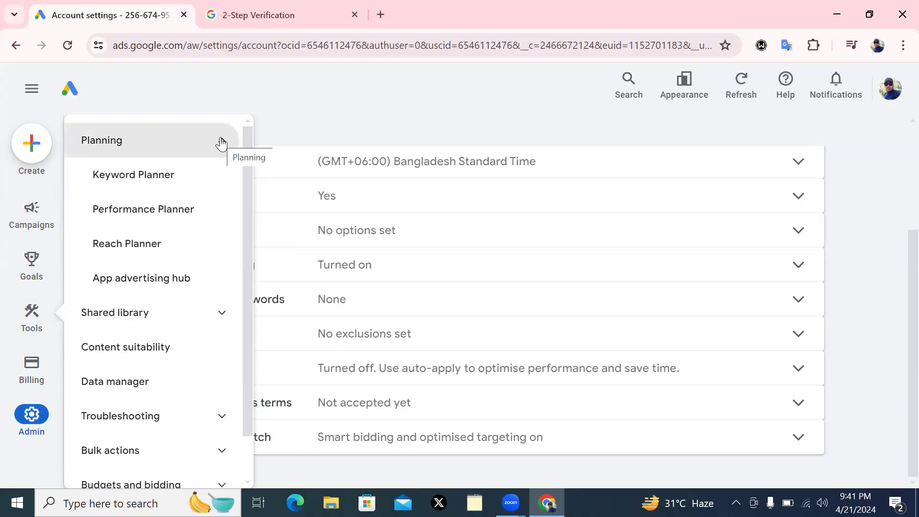
{"action": "left_click", "coordinate": [148, 177]}
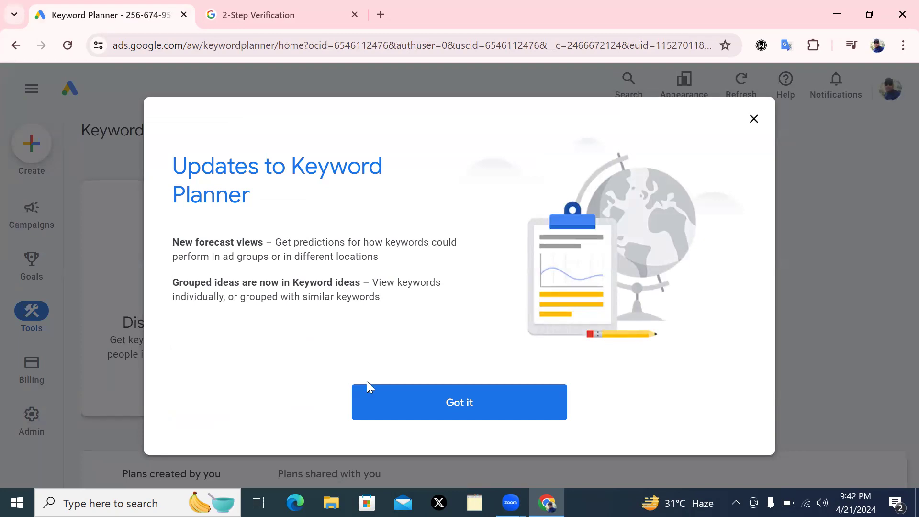
Dismiss the Keyword Planner updates announcement to reveal Discover new keywords and Get search volume and forecasts
{"action": "left_click", "coordinate": [450, 405]}
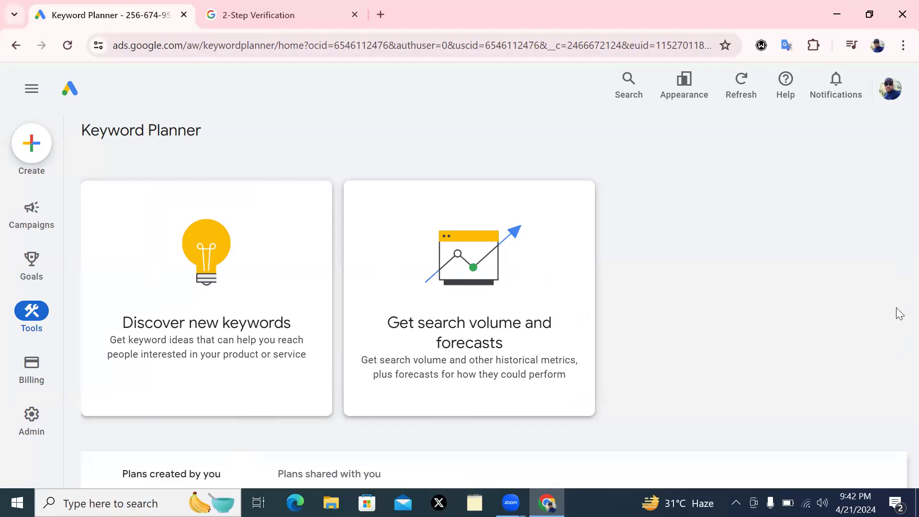
{"action": "double_click", "coordinate": [897, 436]}
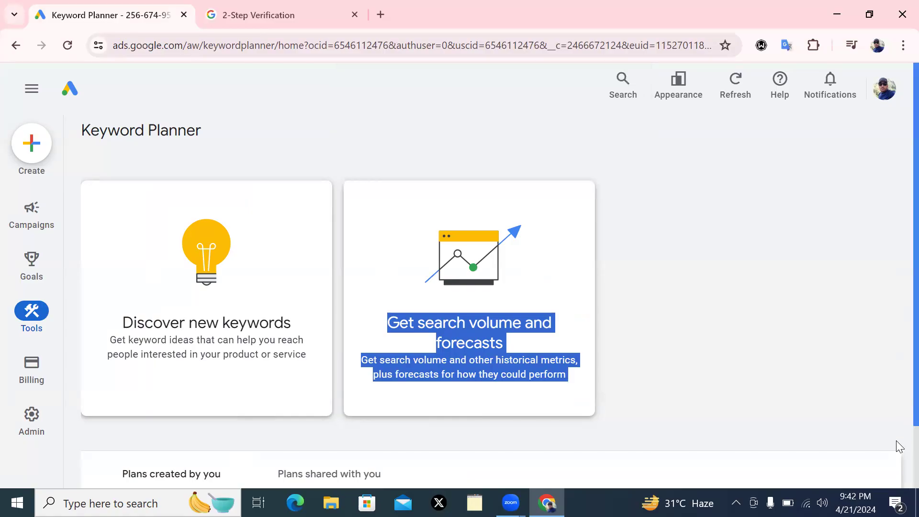
{"action": "left_click", "coordinate": [657, 386]}
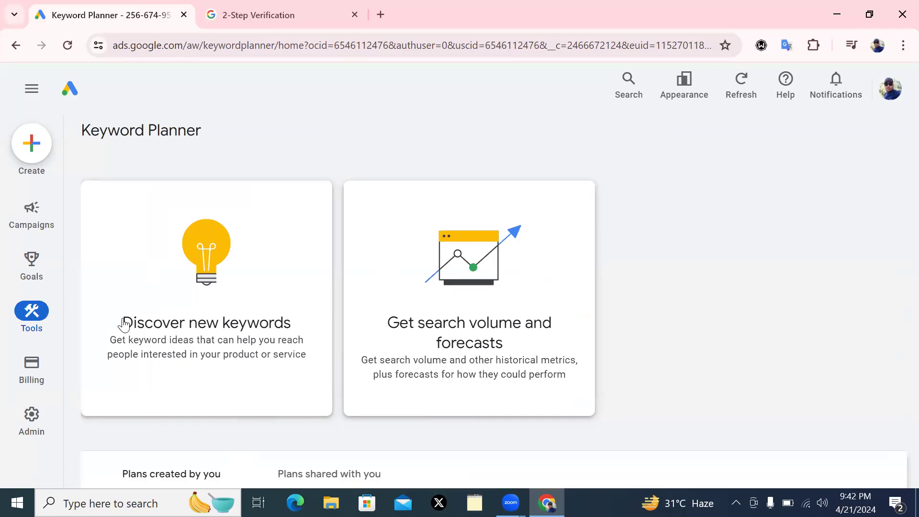
Open Discover new keywords and enter 'Cosmetics' as the product or service
{"action": "left_click", "coordinate": [221, 349]}
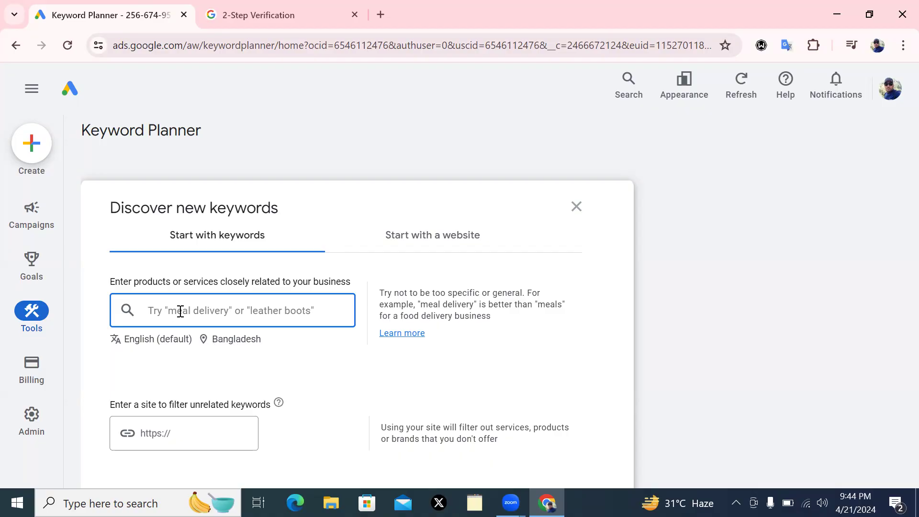
{"action": "type", "text": "Cos"}
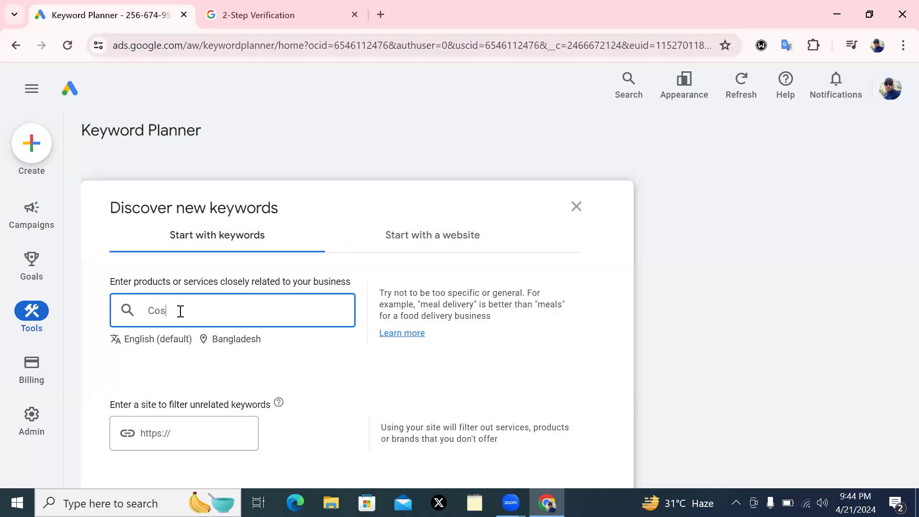
{"action": "type", "text": "metics"}
Replace Bangladesh with United States and New York state as targeted locations and save
{"action": "left_click", "coordinate": [228, 342]}
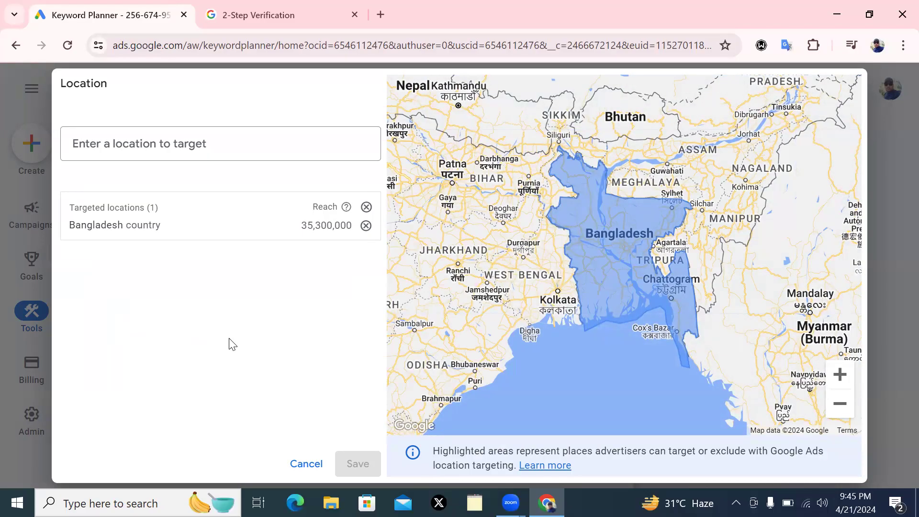
{"action": "left_click", "coordinate": [366, 226]}
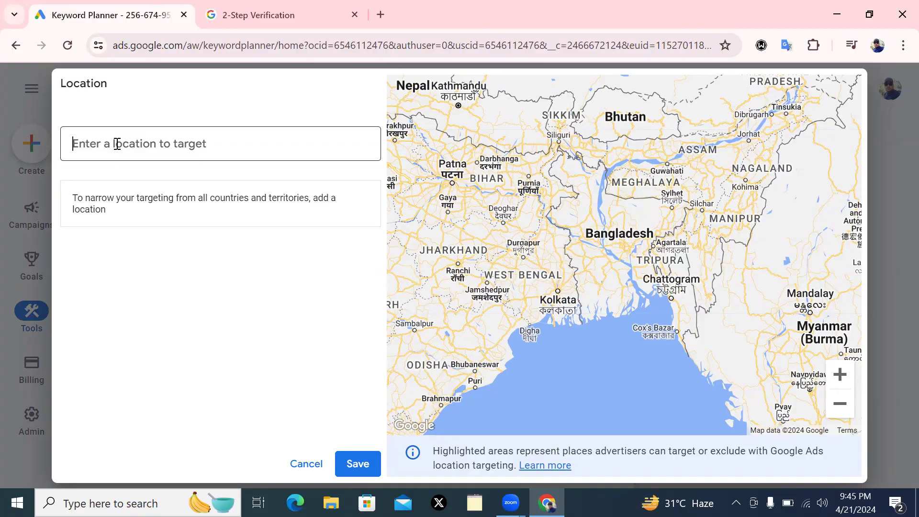
{"action": "type", "text": "USA"}
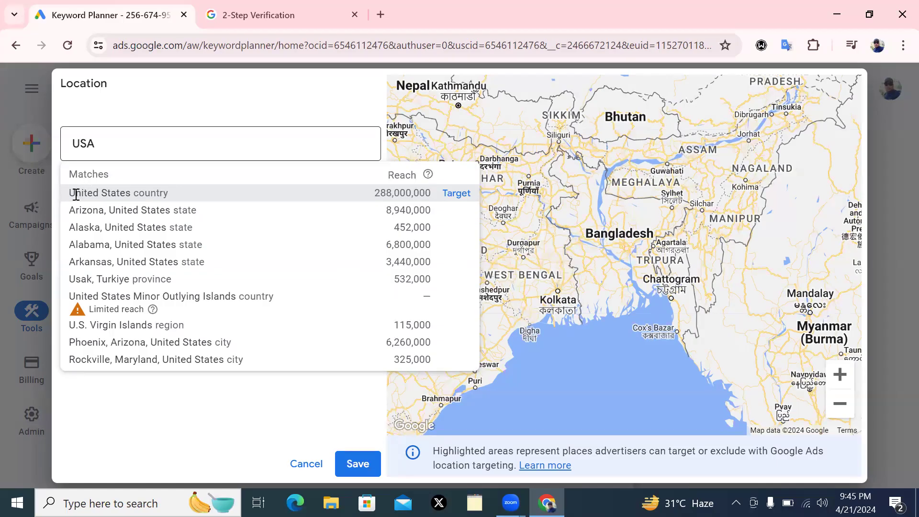
{"action": "left_click", "coordinate": [457, 194]}
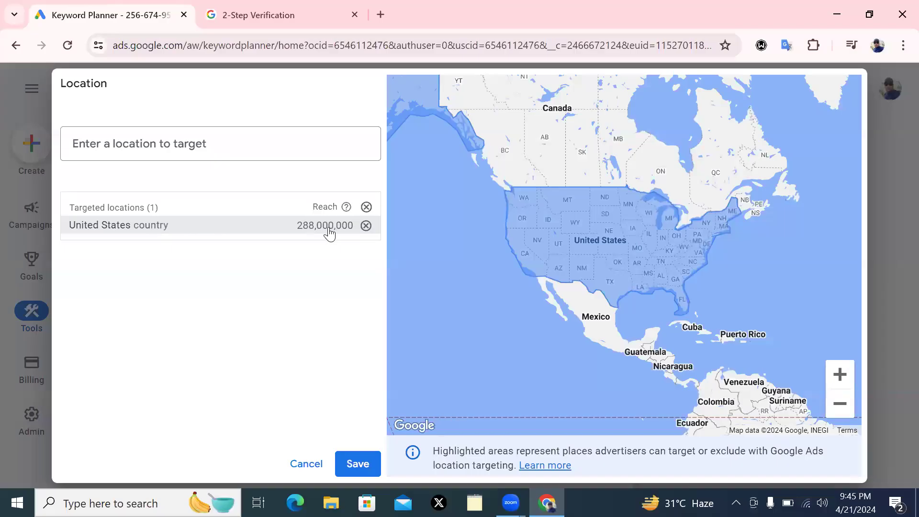
{"action": "left_click", "coordinate": [132, 139]}
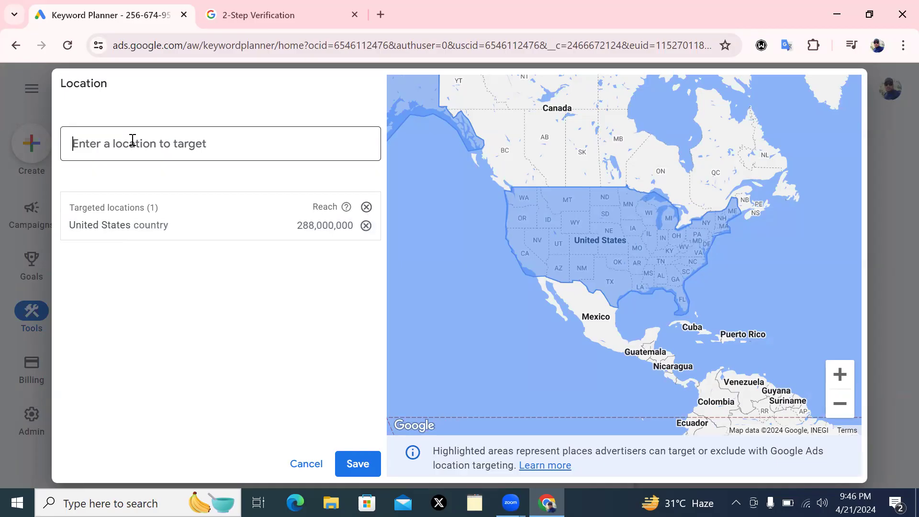
{"action": "type", "text": "ney"}
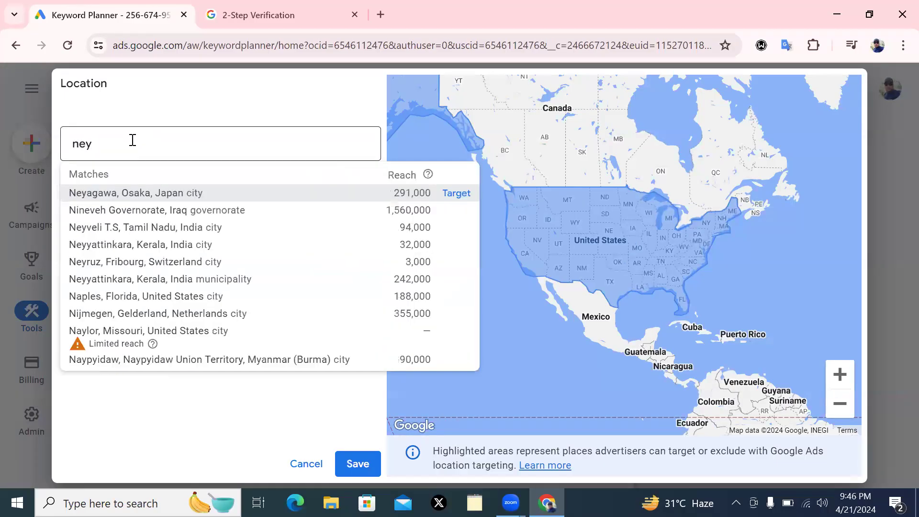
{"action": "key", "text": "BackSpace"}
{"action": "type", "text": "w"}
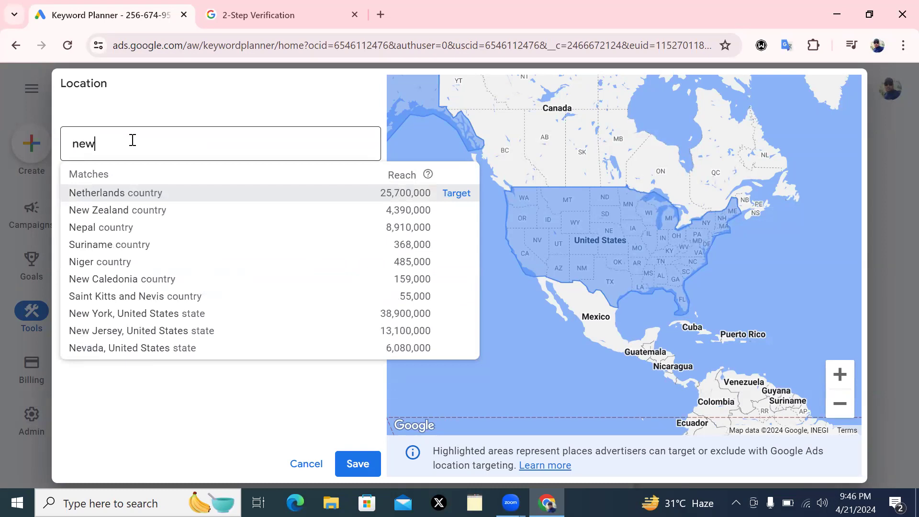
{"action": "type", "text": "yor"}
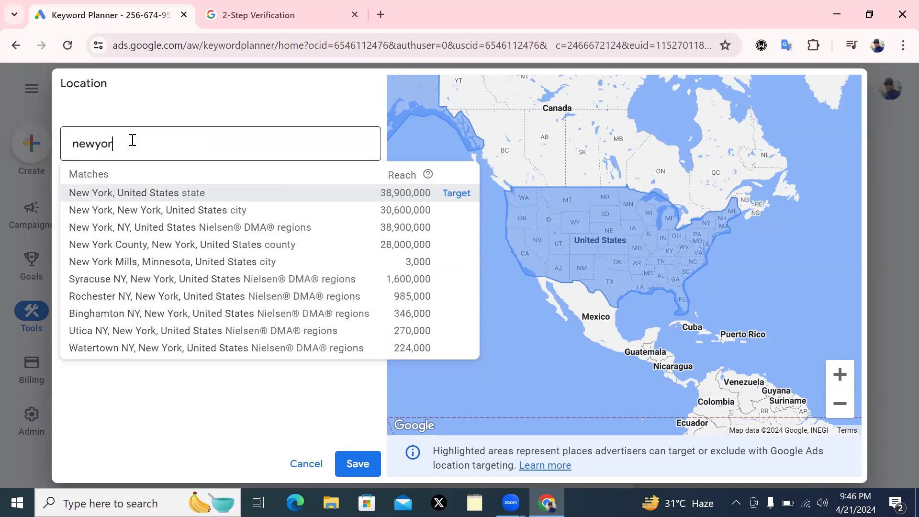
{"action": "type", "text": "k"}
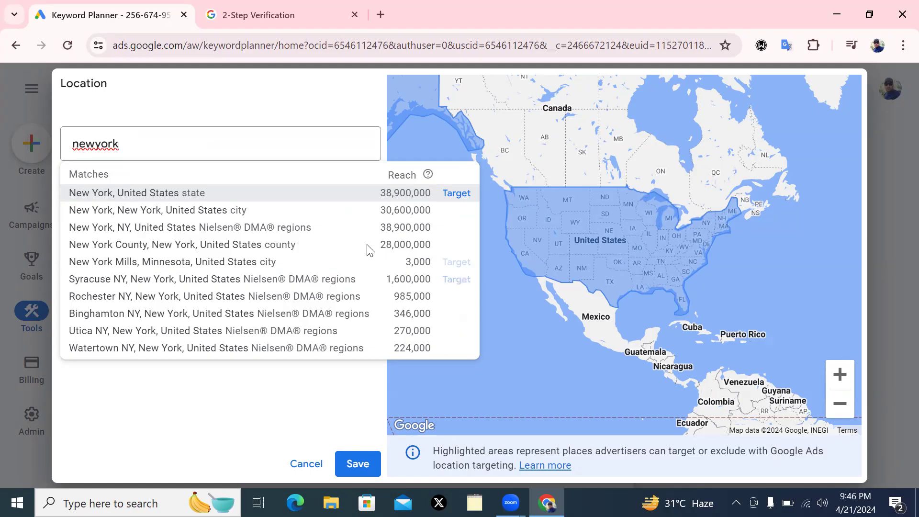
{"action": "left_click", "coordinate": [452, 193]}
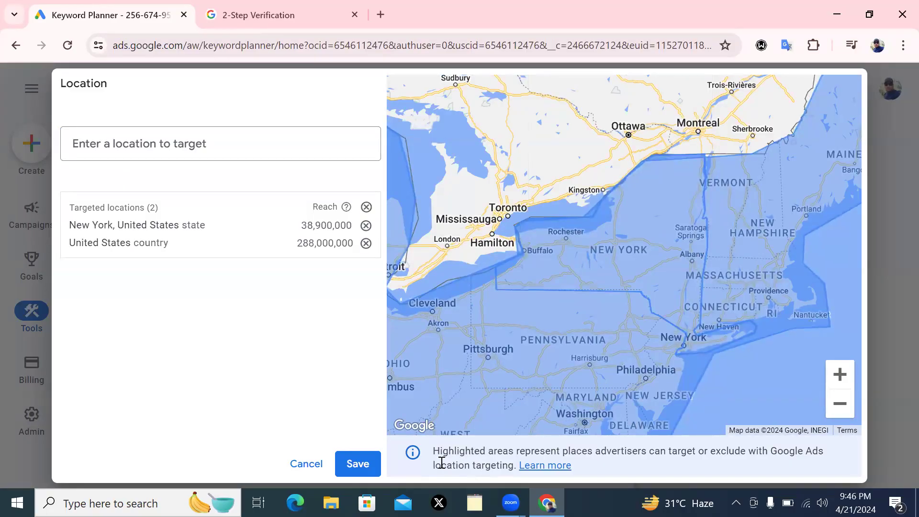
{"action": "left_click", "coordinate": [356, 464]}
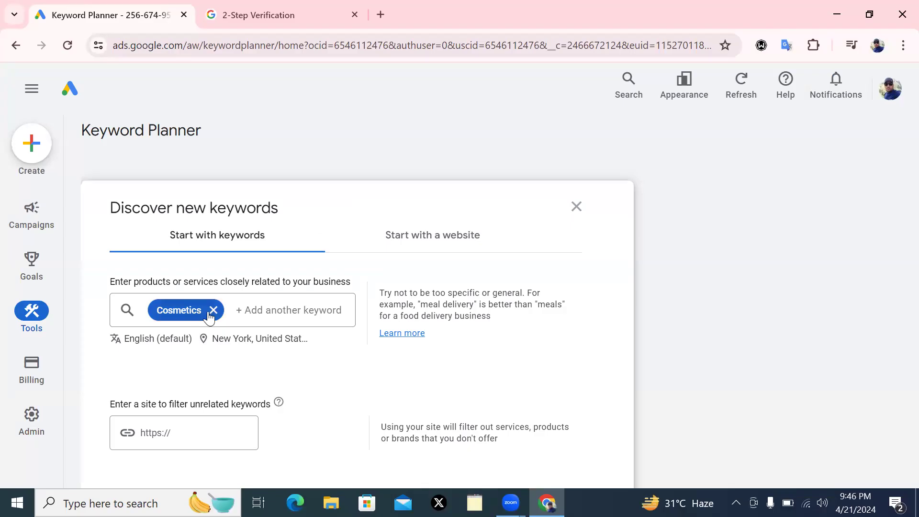
Add 'Beauty product', fixing its typo, and 'Makeup product' as seed keywords beside Cosmetics
{"action": "left_click", "coordinate": [261, 312]}
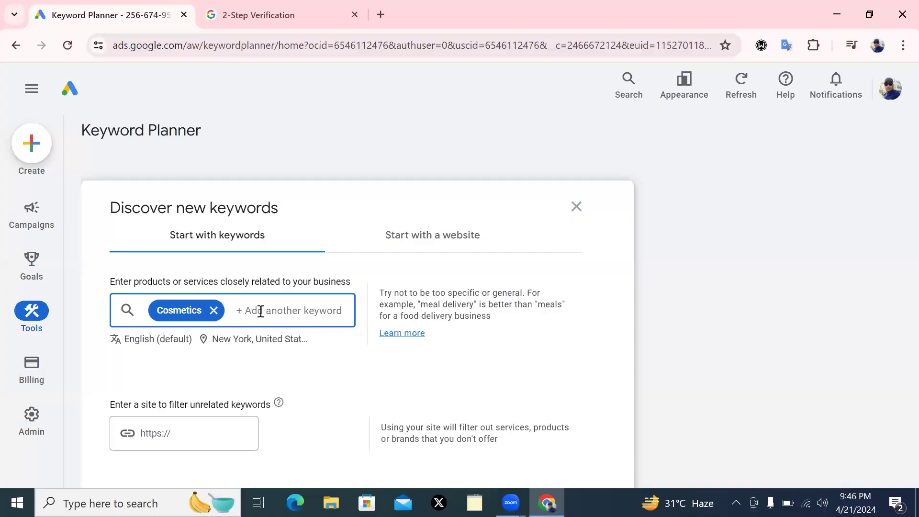
{"action": "type", "text": "Beuty product"}
{"action": "left_click", "coordinate": [249, 311]}
{"action": "type", "text": "a"}
{"action": "left_click", "coordinate": [322, 308]}
{"action": "key", "text": "Return"}
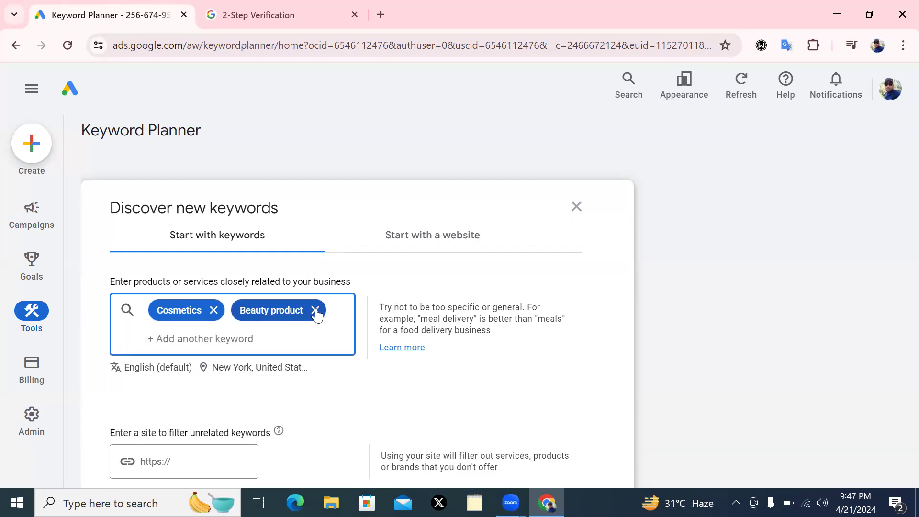
{"action": "type", "text": "M"}
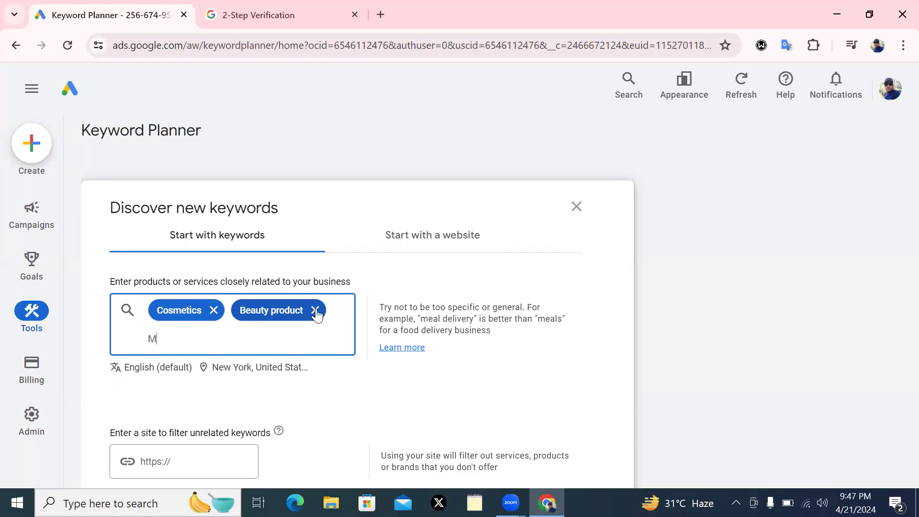
{"action": "type", "text": "akeup product"}
{"action": "key", "text": "Return"}
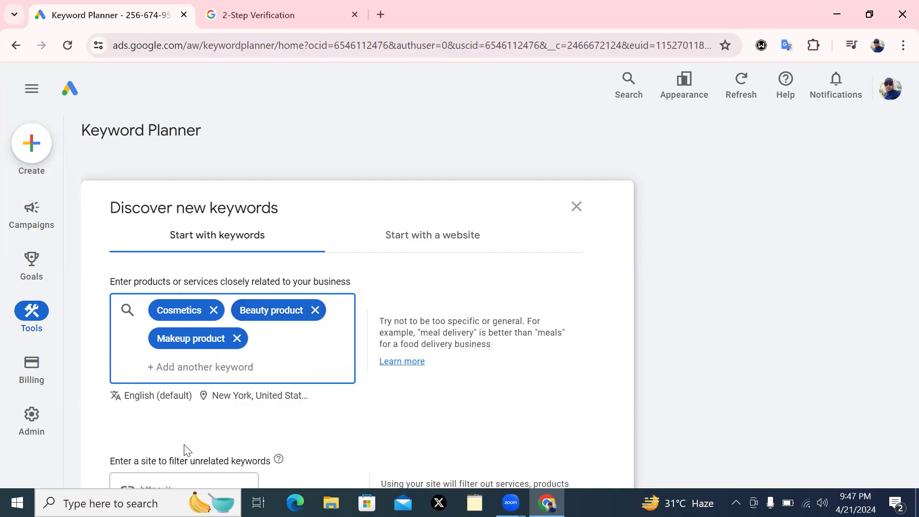
{"action": "left_click", "coordinate": [899, 246]}
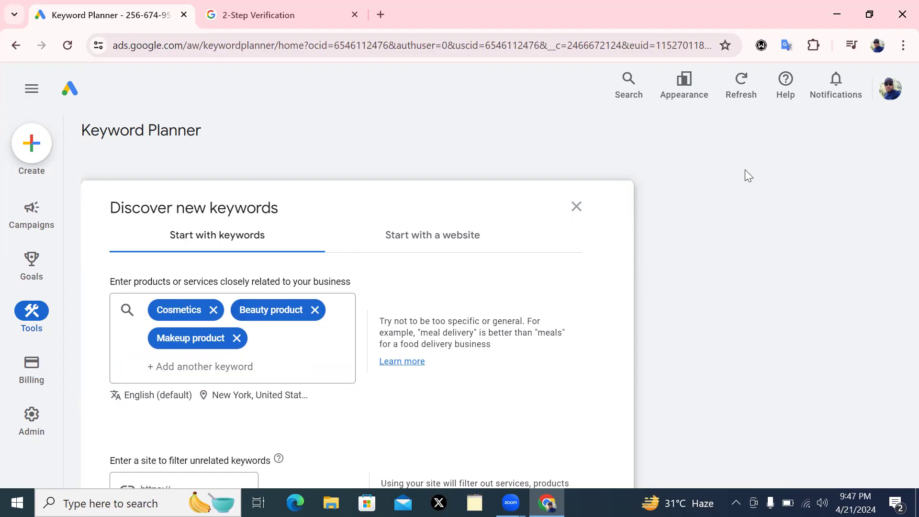
{"action": "scroll", "coordinate": [641, 208], "scroll_direction": "down", "scroll_amount": 5}
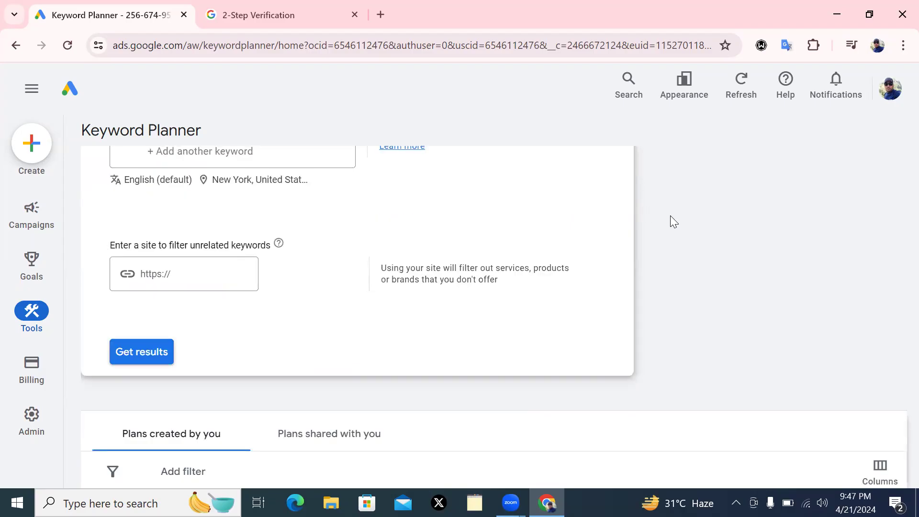
{"action": "scroll", "coordinate": [671, 216], "scroll_direction": "up", "scroll_amount": 2}
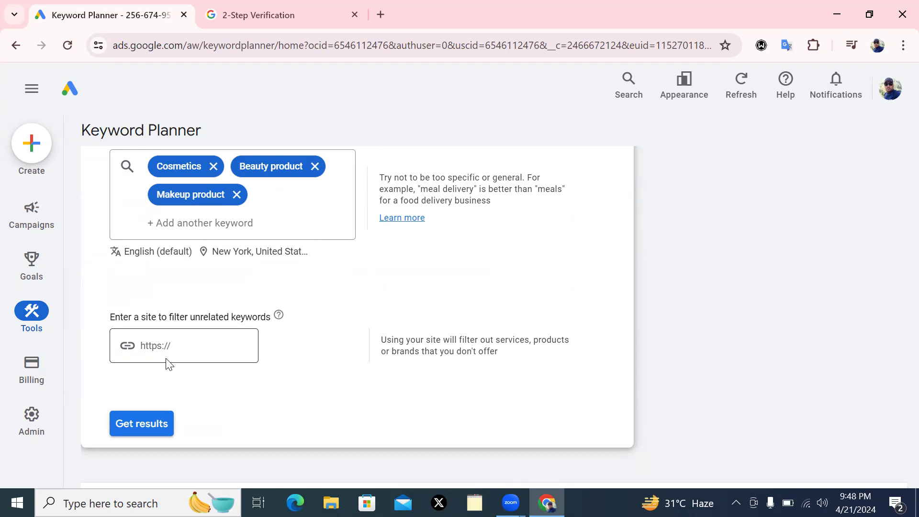
{"action": "left_click", "coordinate": [176, 346]}
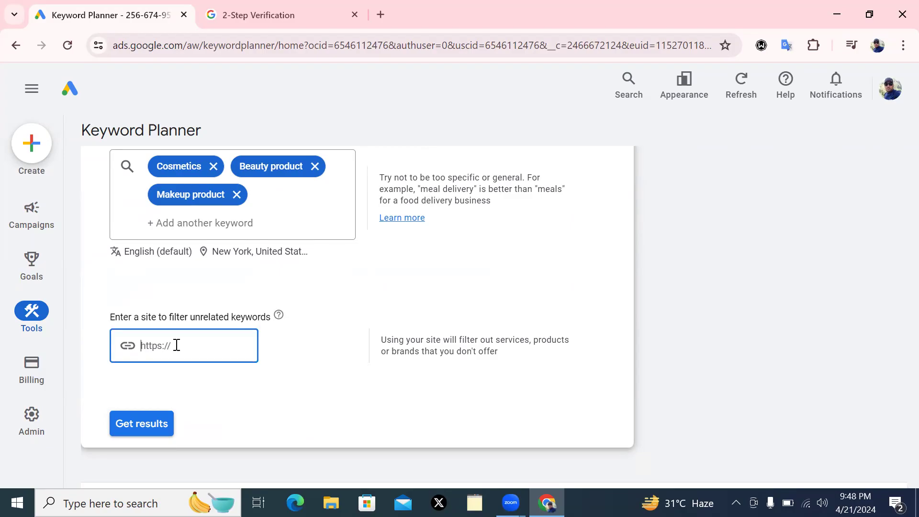
{"action": "type", "text": "htt"}
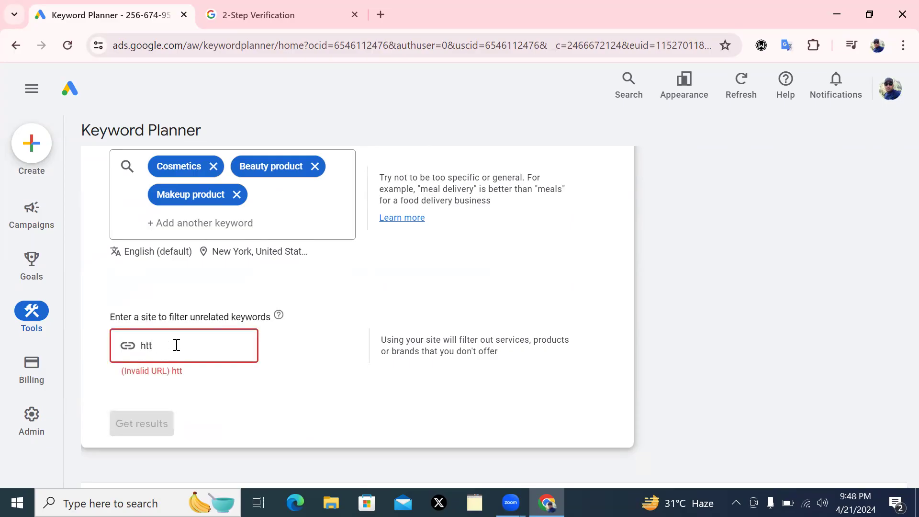
{"action": "type", "text": "ps://www.fafahco"}
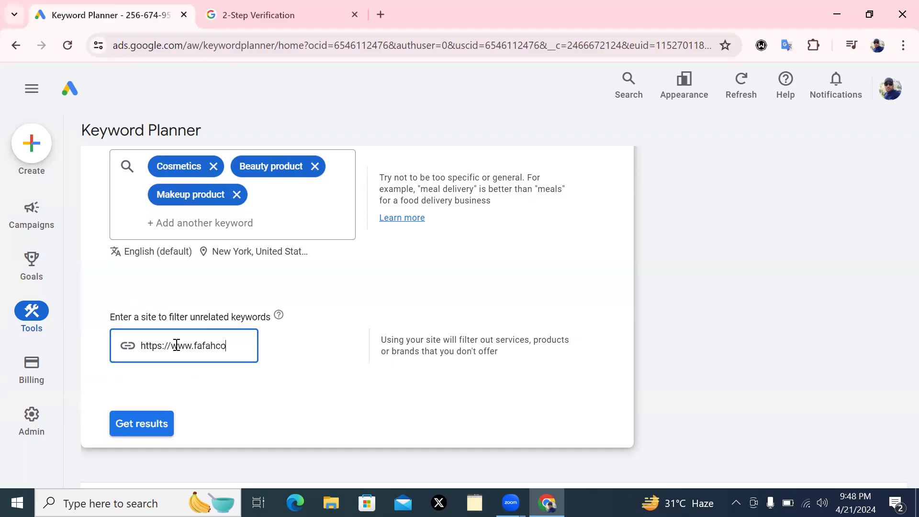
{"action": "type", "text": "smetics.com"}
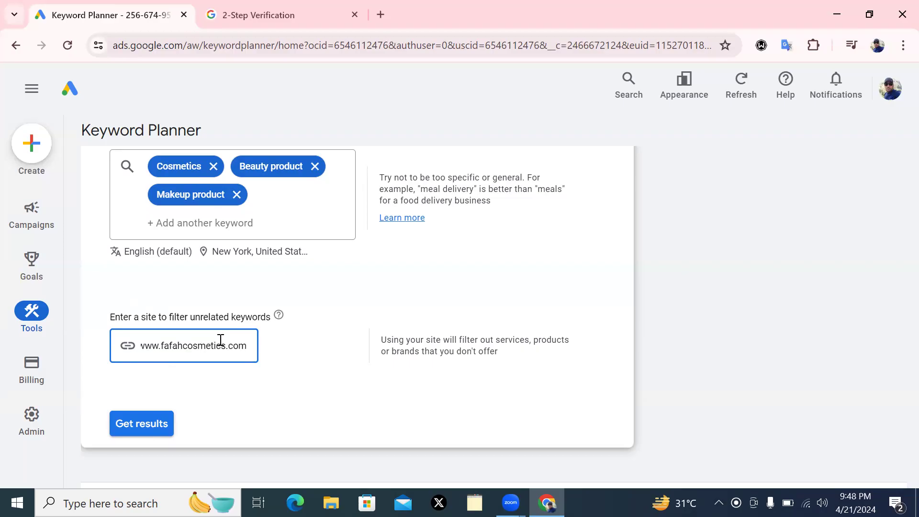
{"action": "left_click", "coordinate": [170, 312]}
{"action": "left_click_drag", "start_coordinate": [200, 313], "coordinate": [248, 368]}
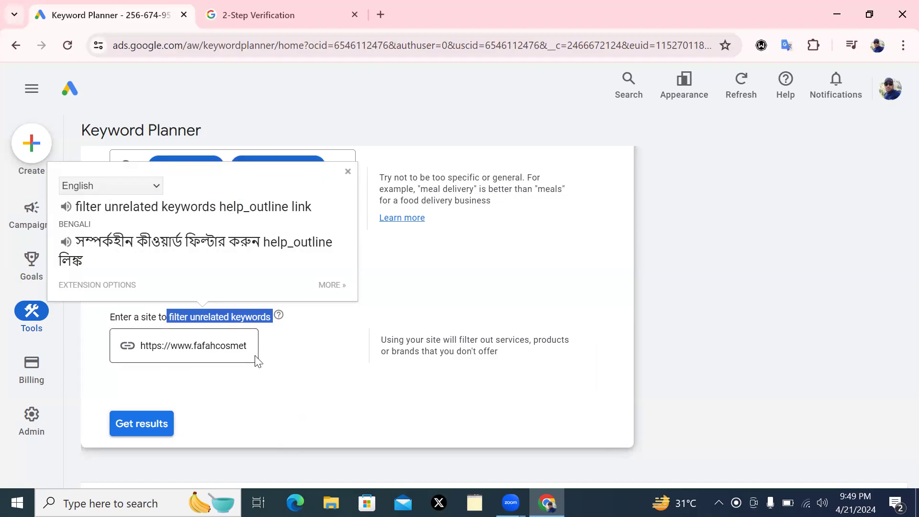
{"action": "left_click", "coordinate": [348, 171]}
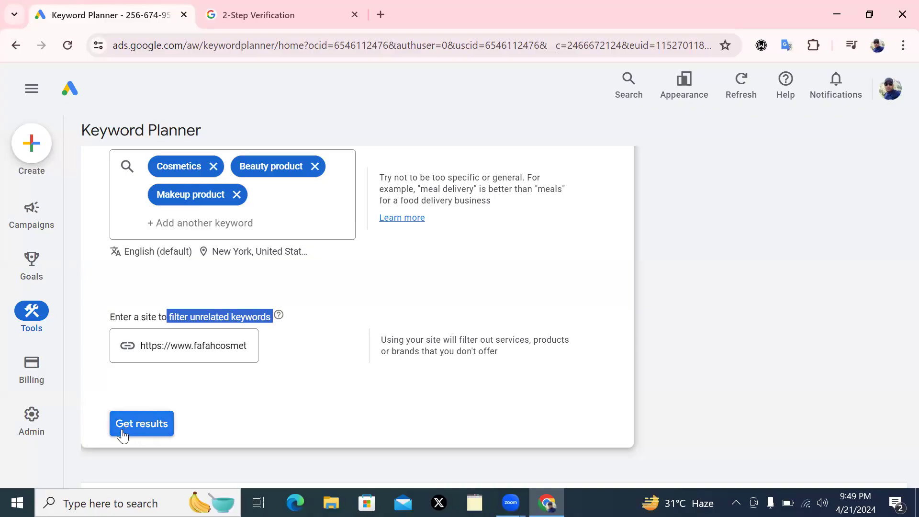
Get results for the three seed keywords and browse the 1,604 ideas and Refine keywords panel
{"action": "left_click", "coordinate": [137, 429]}
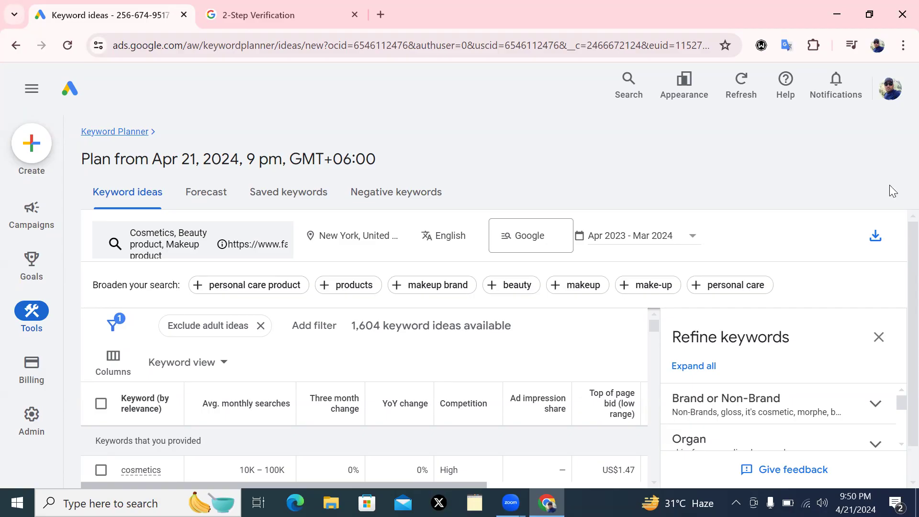
{"action": "scroll", "coordinate": [898, 302], "scroll_direction": "down", "scroll_amount": 1}
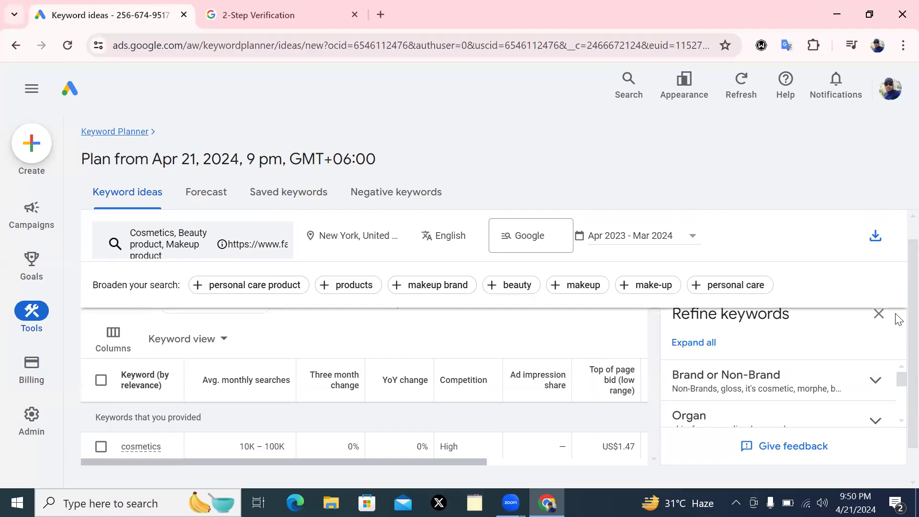
{"action": "scroll", "coordinate": [899, 319], "scroll_direction": "down", "scroll_amount": 2}
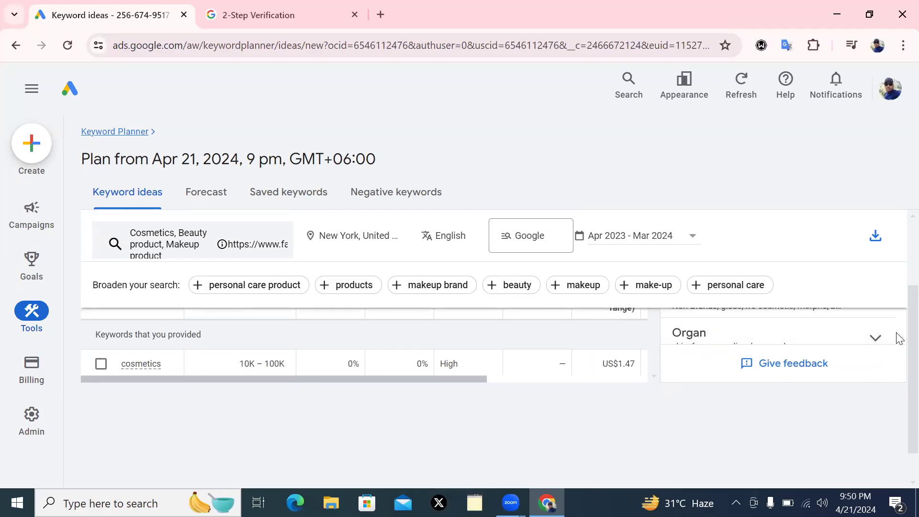
{"action": "scroll", "coordinate": [901, 332], "scroll_direction": "up", "scroll_amount": 1}
{"action": "scroll", "coordinate": [898, 308], "scroll_direction": "up", "scroll_amount": 1}
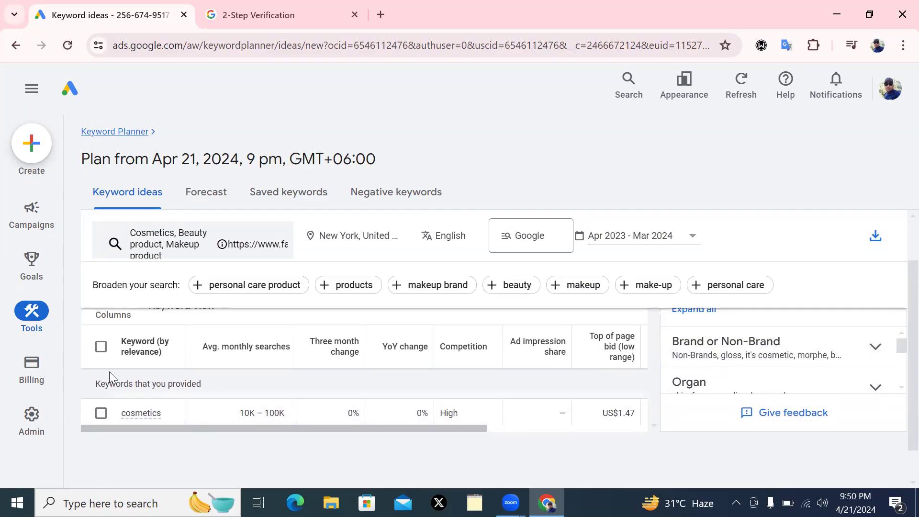
{"action": "mouse_move", "coordinate": [232, 349]}
{"action": "mouse_move", "coordinate": [617, 366]}
{"action": "scroll", "coordinate": [901, 362], "scroll_direction": "up", "scroll_amount": 1}
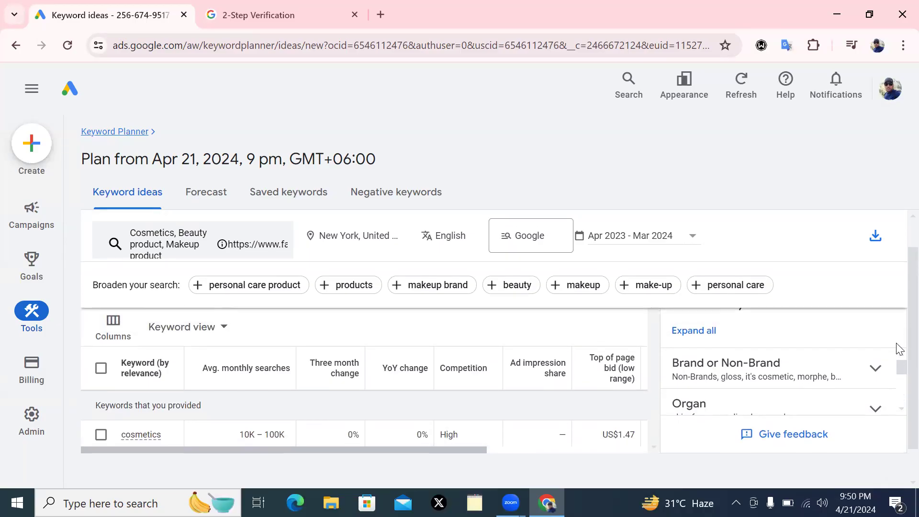
{"action": "scroll", "coordinate": [899, 345], "scroll_direction": "up", "scroll_amount": 2}
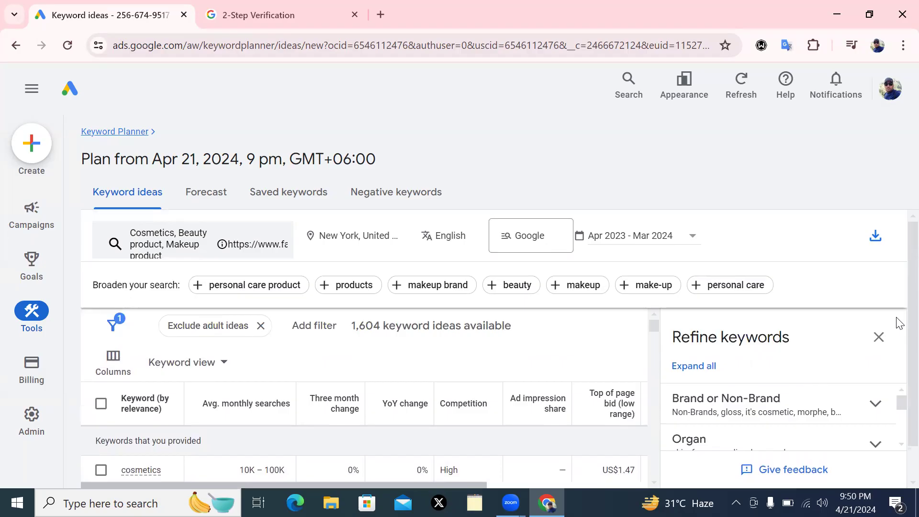
{"action": "scroll", "coordinate": [899, 335], "scroll_direction": "down", "scroll_amount": 2}
{"action": "scroll", "coordinate": [901, 357], "scroll_direction": "down", "scroll_amount": 1}
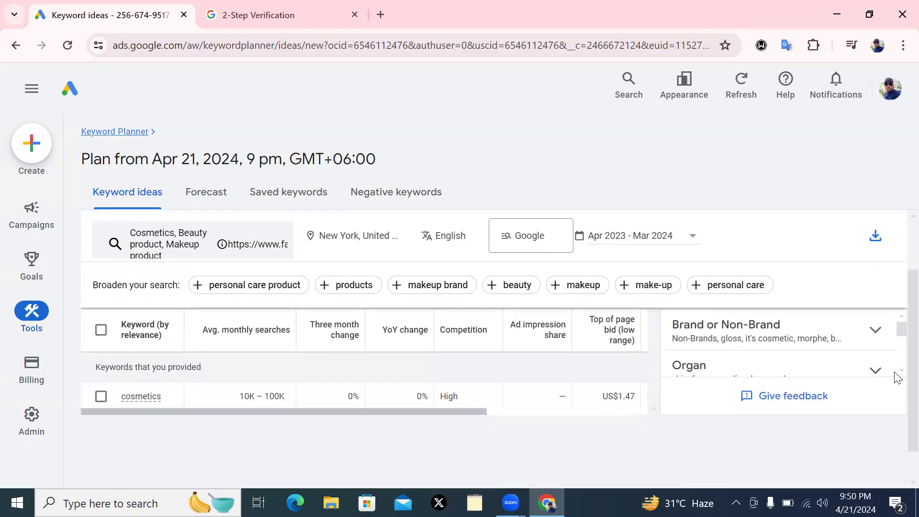
{"action": "scroll", "coordinate": [896, 383], "scroll_direction": "down", "scroll_amount": 3}
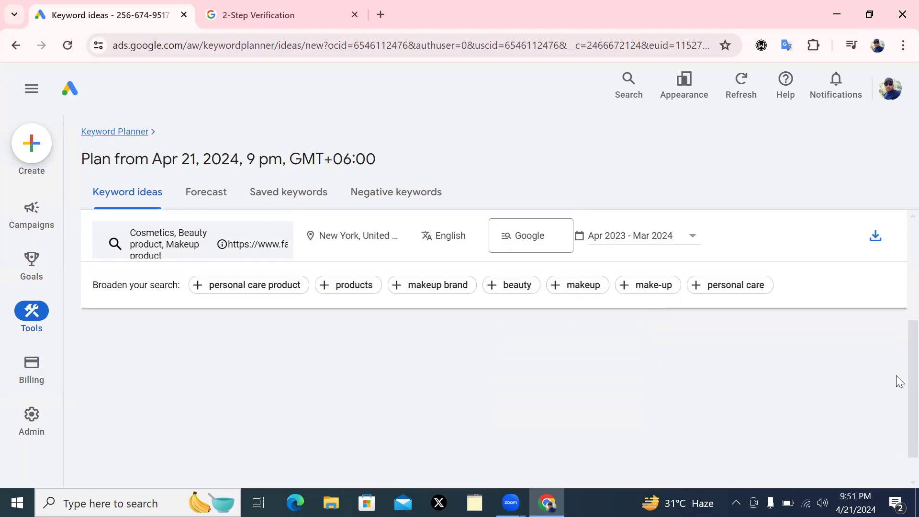
{"action": "scroll", "coordinate": [896, 376], "scroll_direction": "down", "scroll_amount": 1}
{"action": "scroll", "coordinate": [899, 340], "scroll_direction": "up", "scroll_amount": 2}
{"action": "scroll", "coordinate": [897, 337], "scroll_direction": "up", "scroll_amount": 1}
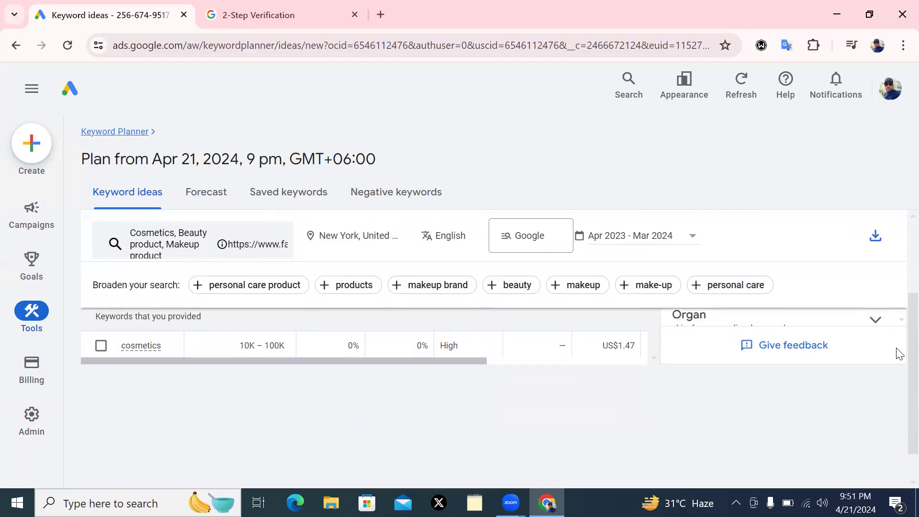
{"action": "scroll", "coordinate": [898, 338], "scroll_direction": "up", "scroll_amount": 1}
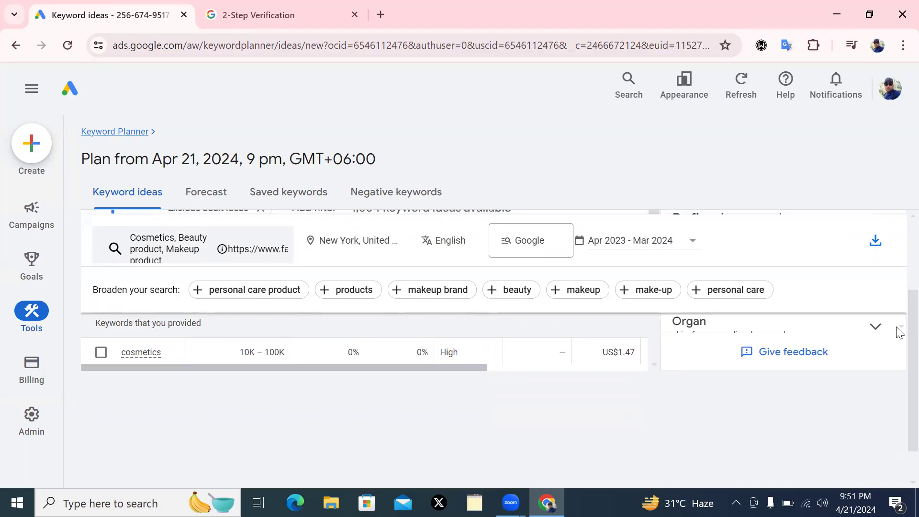
{"action": "scroll", "coordinate": [897, 321], "scroll_direction": "up", "scroll_amount": 3}
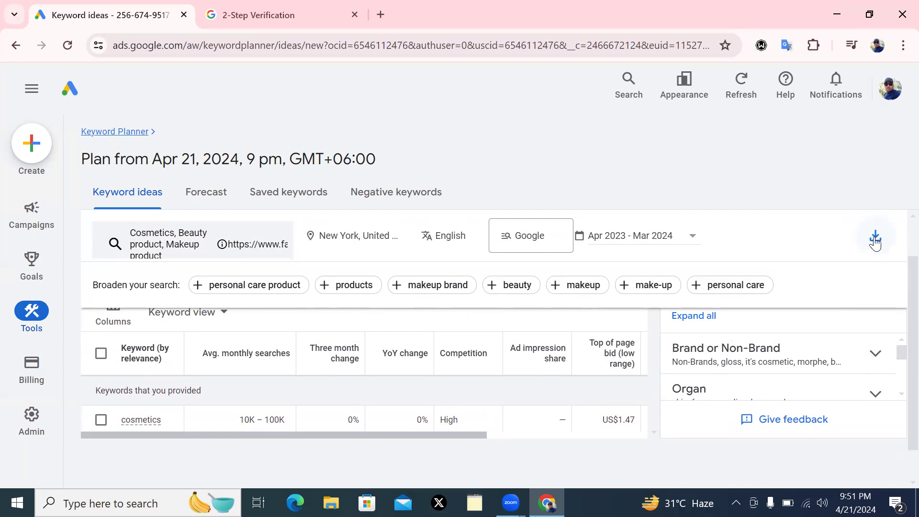
Try exporting the keyword ideas to Google Sheets, sign in again, then reopen the download menu
{"action": "left_click", "coordinate": [875, 239]}
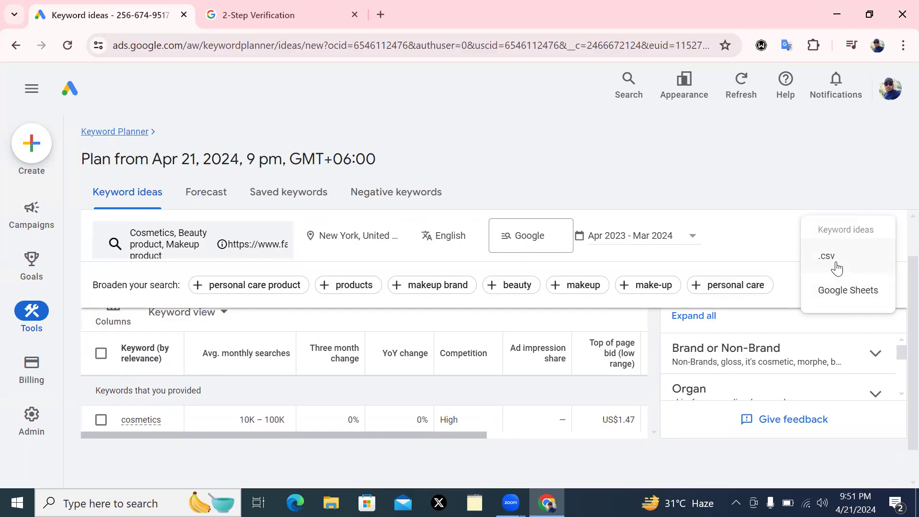
{"action": "left_click", "coordinate": [848, 291]}
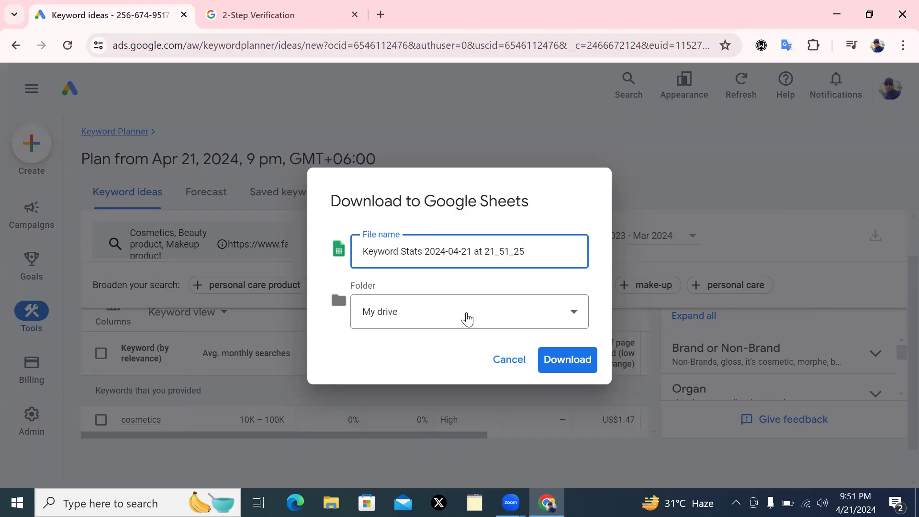
{"action": "left_click", "coordinate": [550, 363]}
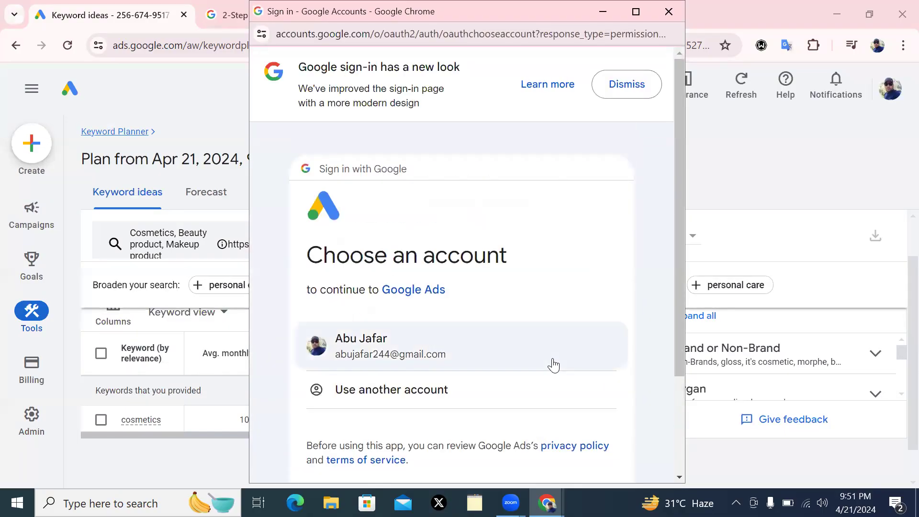
{"action": "left_click", "coordinate": [375, 345]}
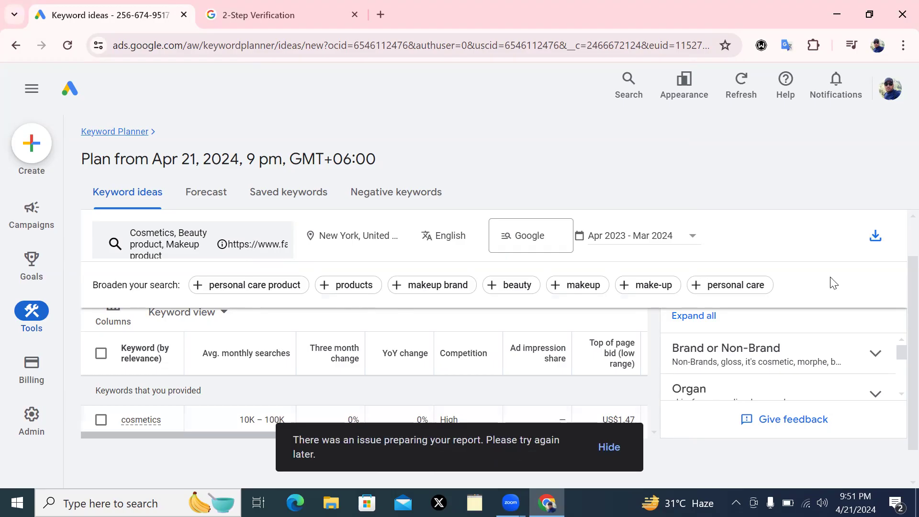
{"action": "left_click", "coordinate": [872, 233]}
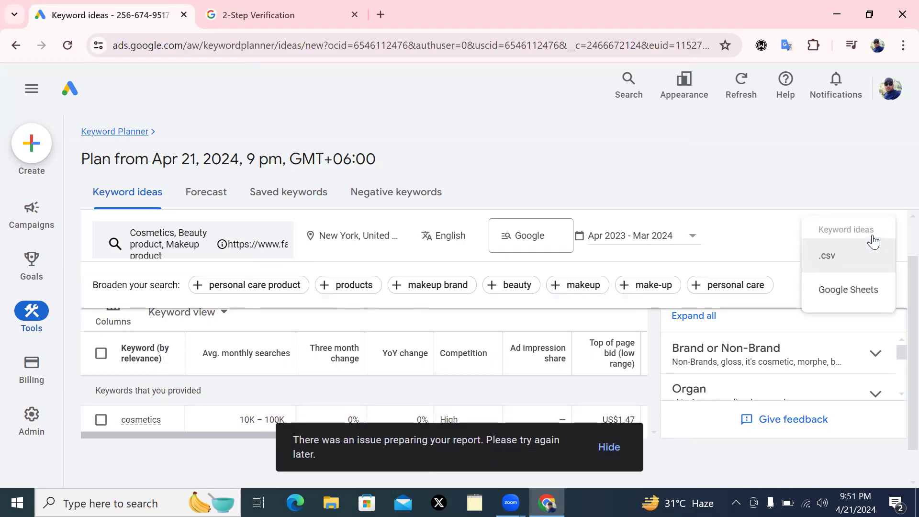
Download the keyword ideas as a .csv file and open the Keyword Stats download
{"action": "left_click", "coordinate": [825, 259]}
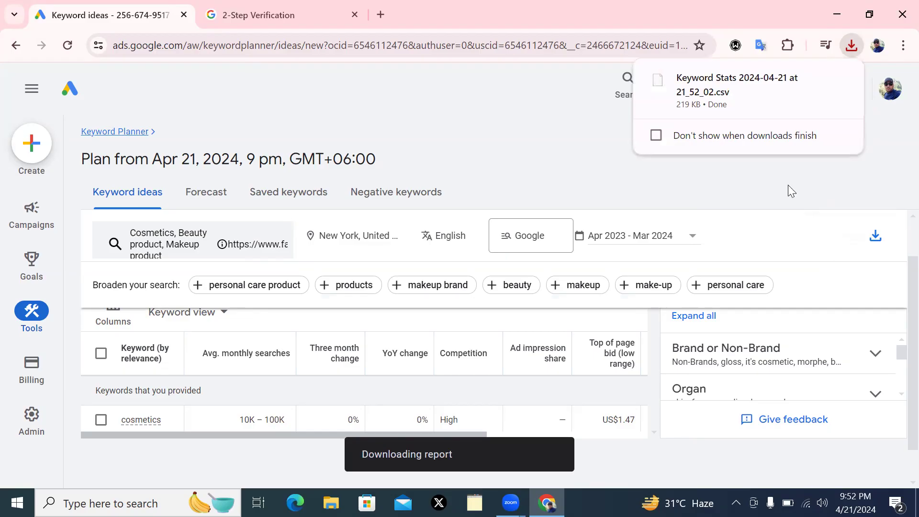
{"action": "left_click", "coordinate": [701, 83]}
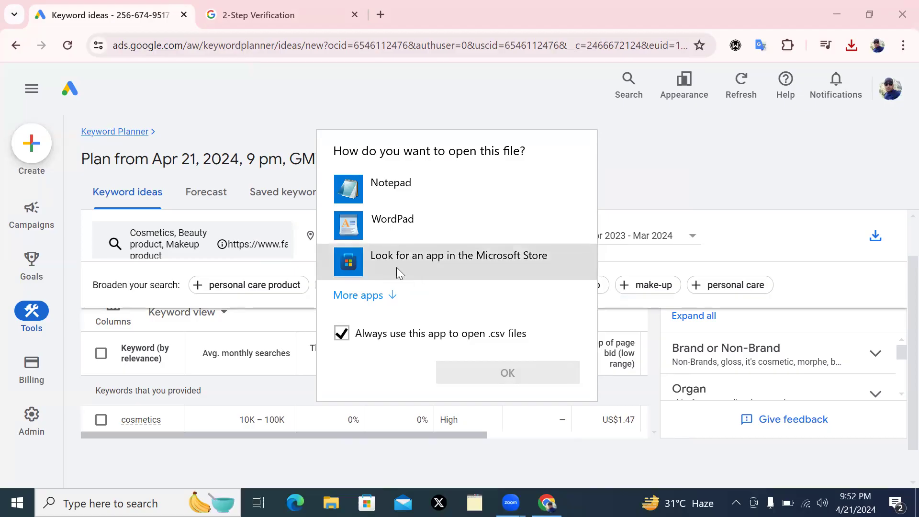
View the Keyword Stats CSV in WordPad without making it the default app, then close it
{"action": "left_click", "coordinate": [388, 220]}
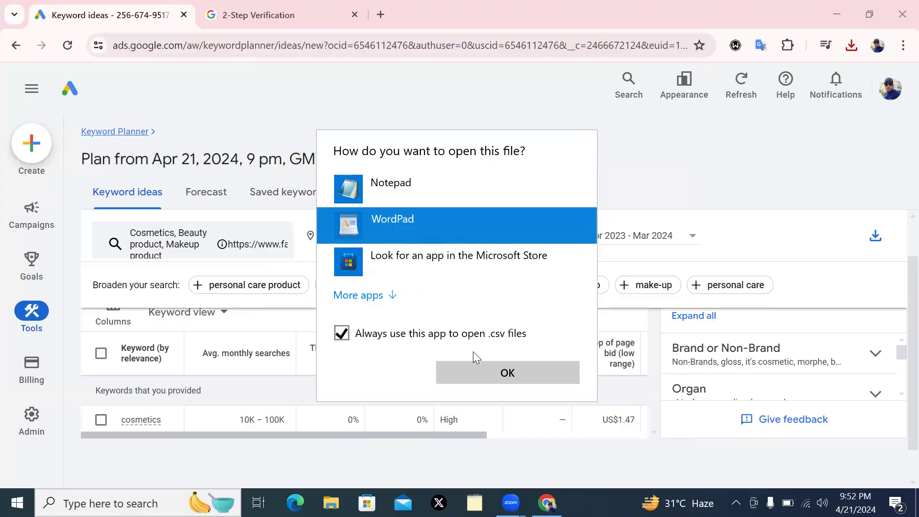
{"action": "left_click", "coordinate": [342, 334]}
{"action": "left_click", "coordinate": [465, 374]}
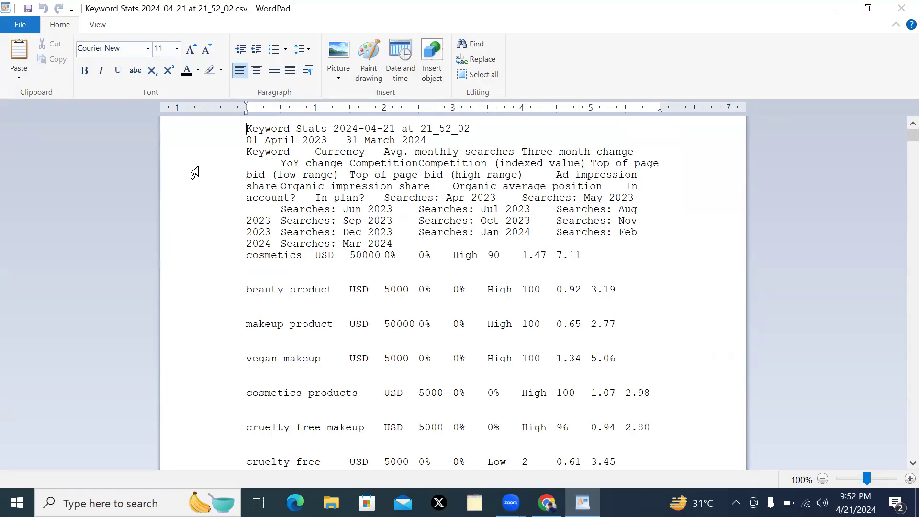
{"action": "left_click", "coordinate": [898, 14]}
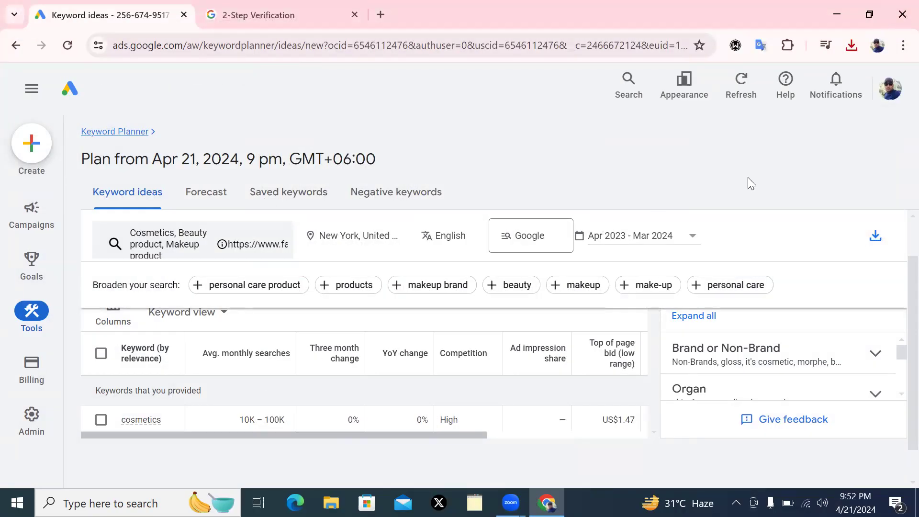
Reopen the Keyword Stats CSV from Chrome's downloads list, this time with Notepad
{"action": "left_click", "coordinate": [852, 46]}
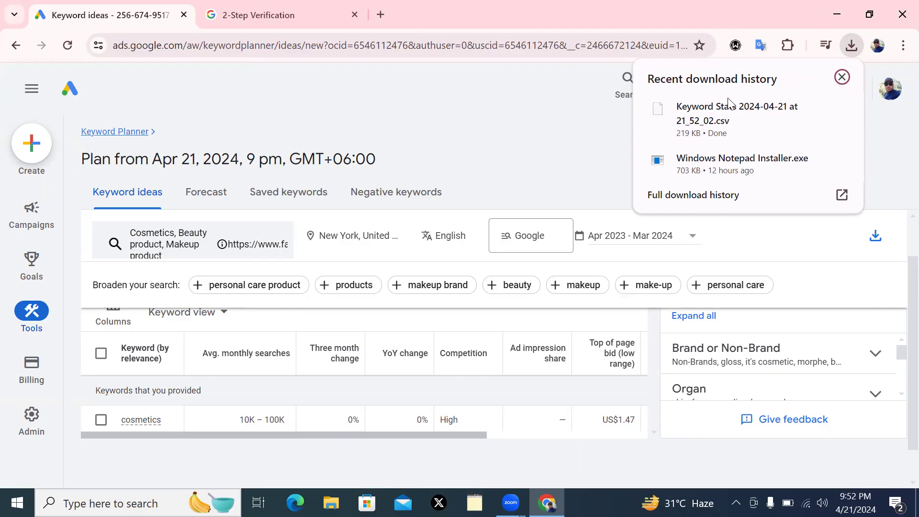
{"action": "left_click", "coordinate": [709, 120]}
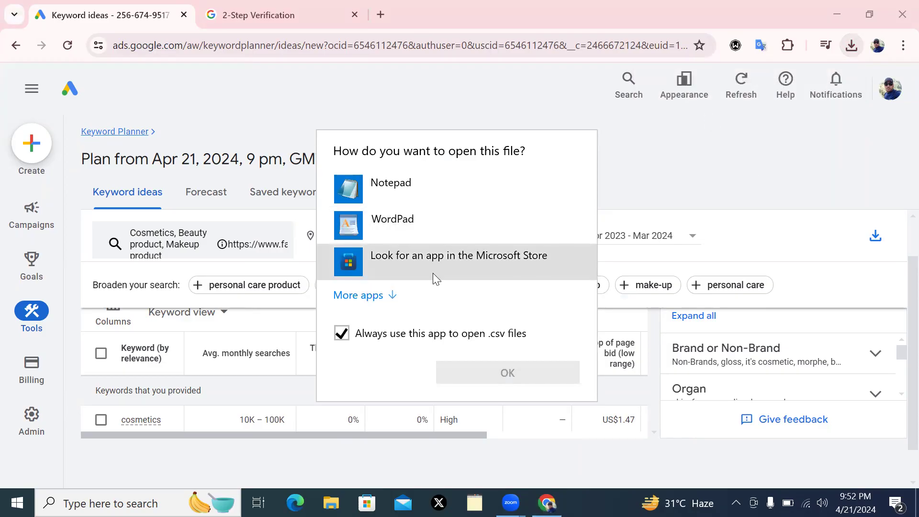
{"action": "left_click", "coordinate": [458, 265]}
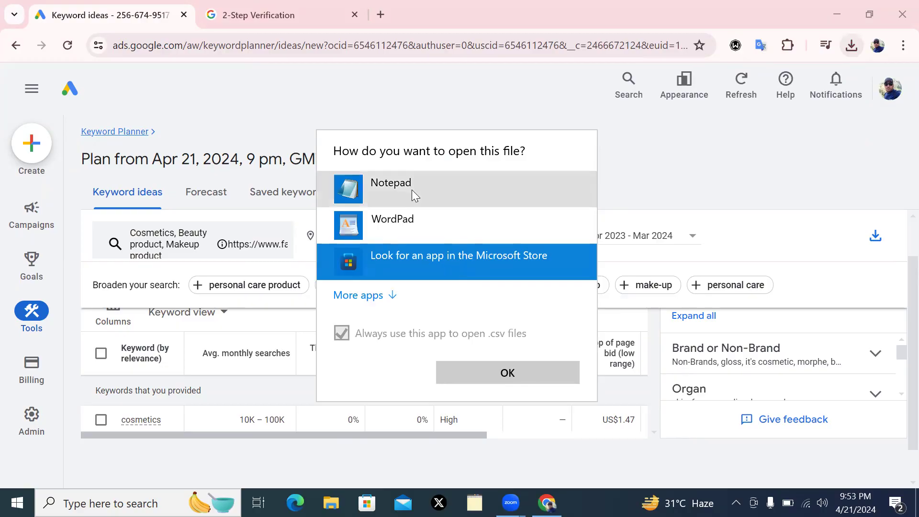
{"action": "left_click", "coordinate": [400, 186]}
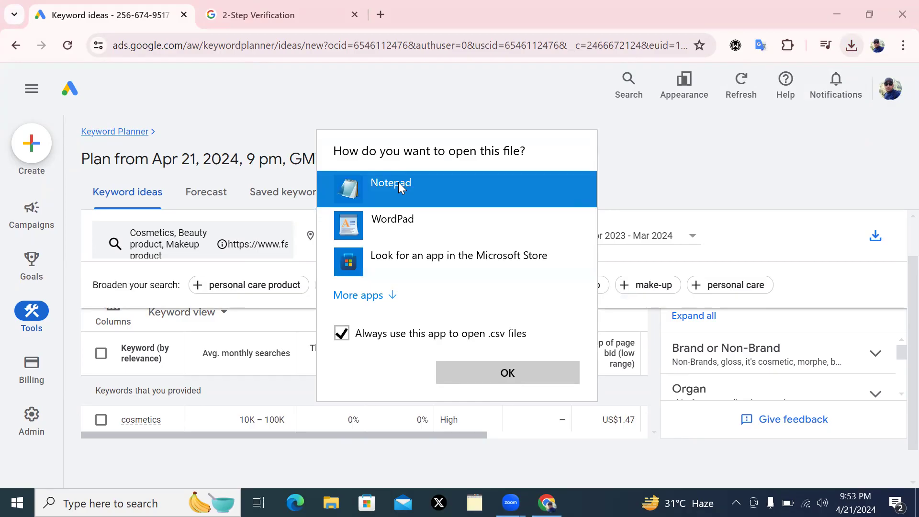
{"action": "left_click", "coordinate": [483, 374]}
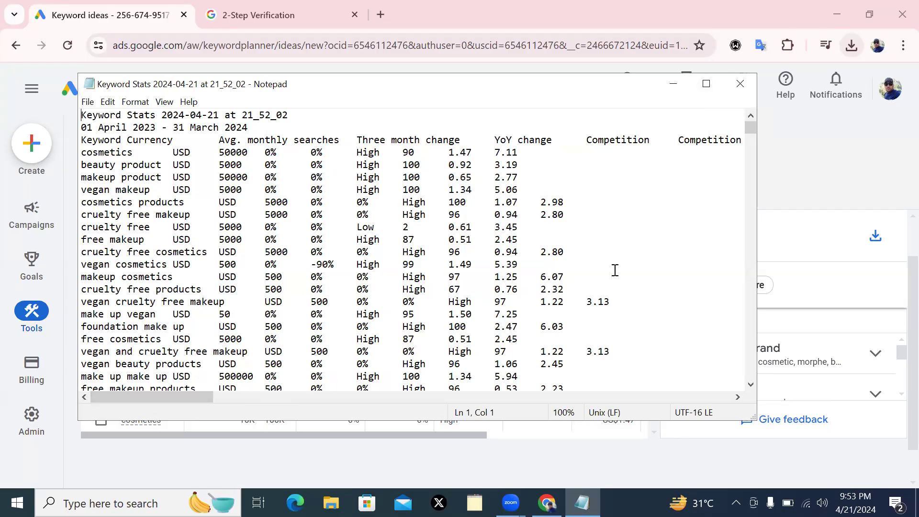
Maximize Notepad and highlight blocks of keyword rows, including vegan makeup, while reviewing the data
{"action": "left_click", "coordinate": [707, 88]}
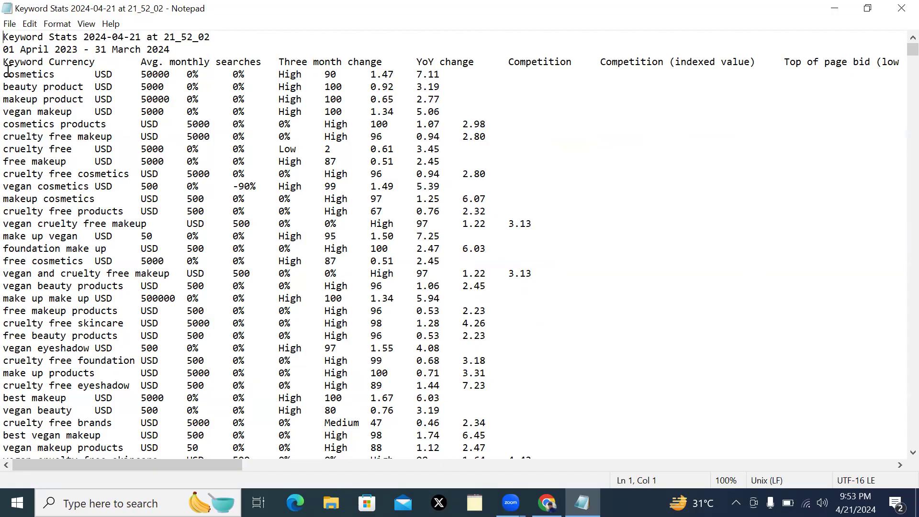
{"action": "left_click_drag", "start_coordinate": [7, 75], "coordinate": [49, 149]}
{"action": "left_click", "coordinate": [641, 297]}
{"action": "left_click_drag", "start_coordinate": [124, 447], "coordinate": [85, 348]}
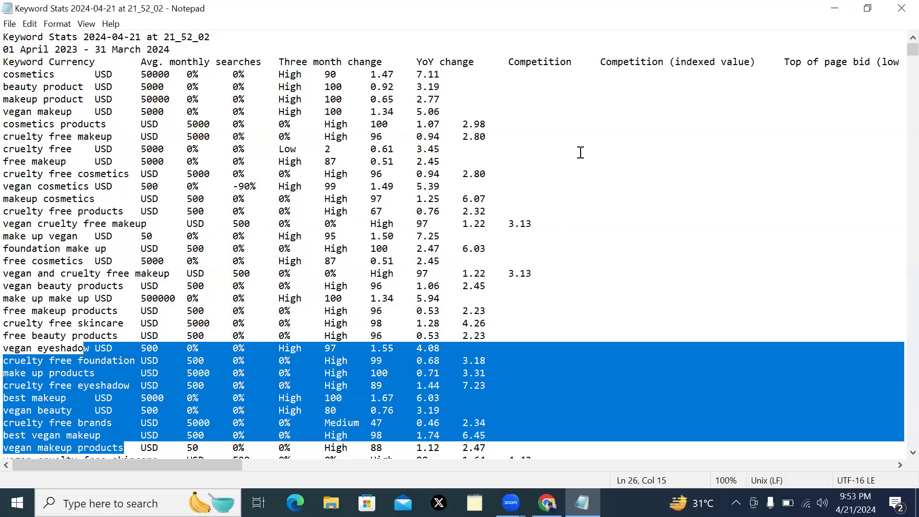
{"action": "left_click", "coordinate": [582, 154]}
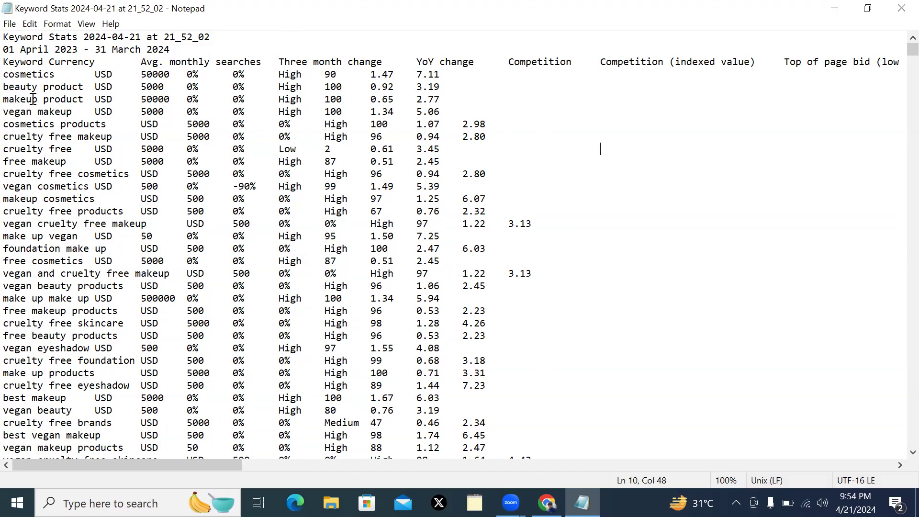
{"action": "left_click", "coordinate": [7, 110]}
{"action": "left_click_drag", "start_coordinate": [7, 110], "coordinate": [61, 187]}
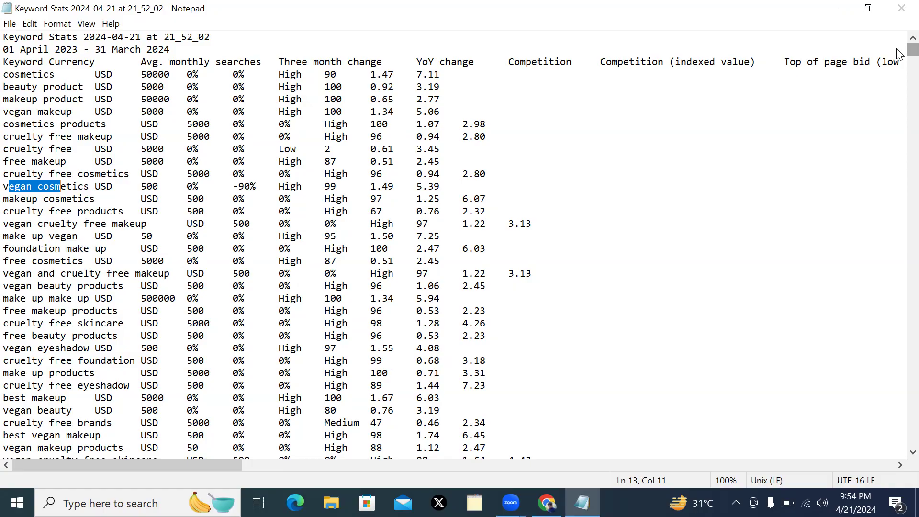
{"action": "scroll", "coordinate": [899, 53], "scroll_direction": "down", "scroll_amount": 15}
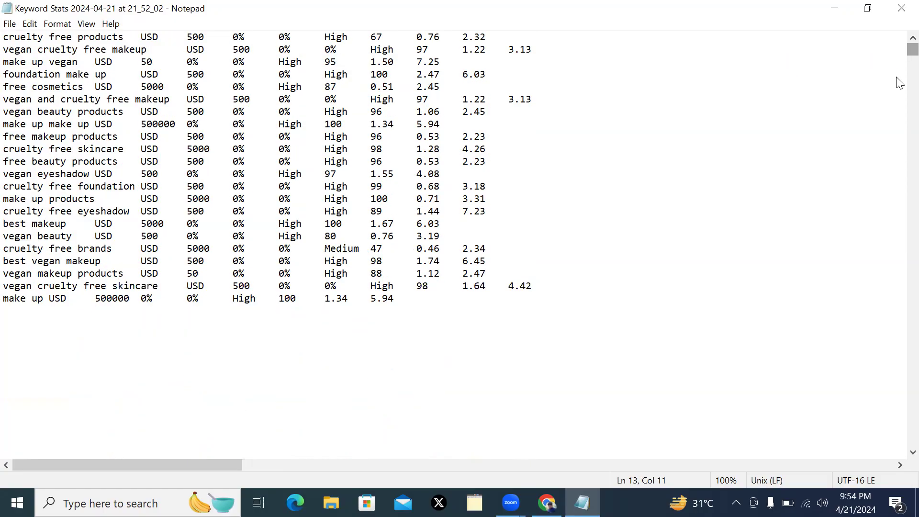
{"action": "scroll", "coordinate": [903, 119], "scroll_direction": "down", "scroll_amount": 10}
{"action": "scroll", "coordinate": [900, 149], "scroll_direction": "up", "scroll_amount": 15}
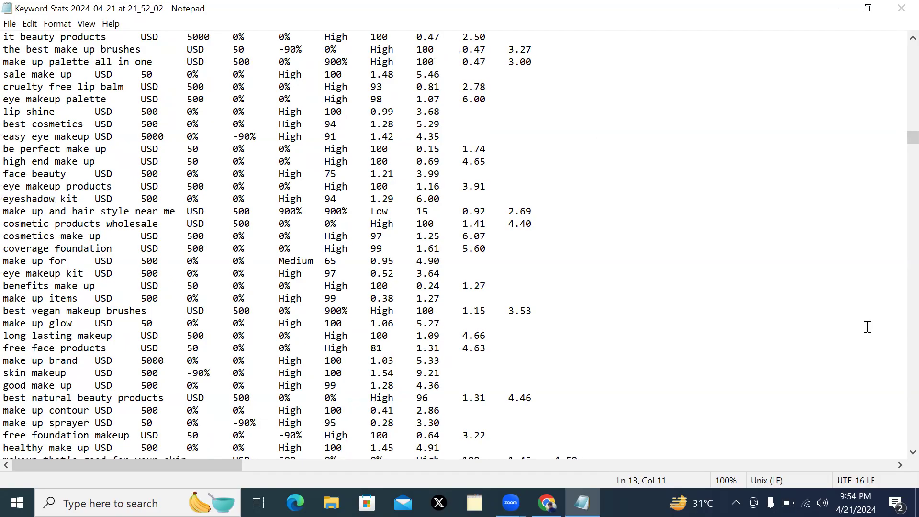
{"action": "scroll", "coordinate": [658, 306], "scroll_direction": "down", "scroll_amount": 2}
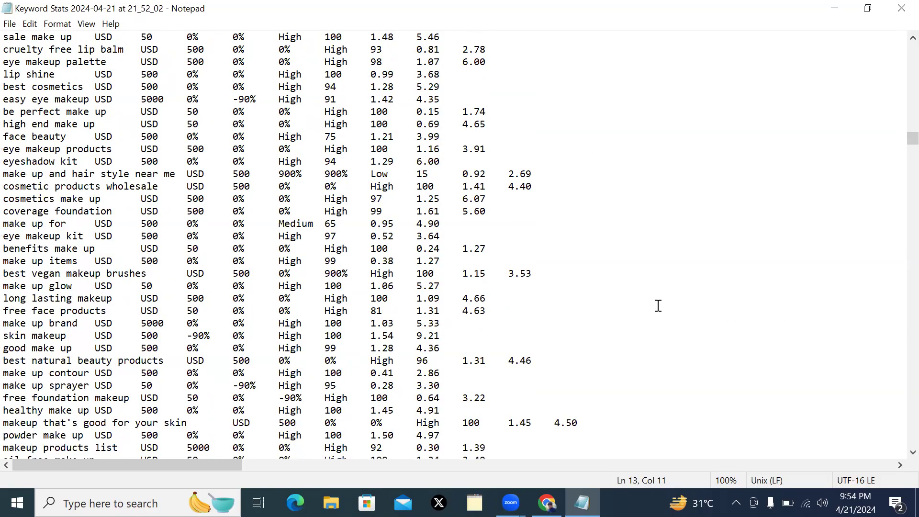
{"action": "scroll", "coordinate": [658, 306], "scroll_direction": "down", "scroll_amount": 1}
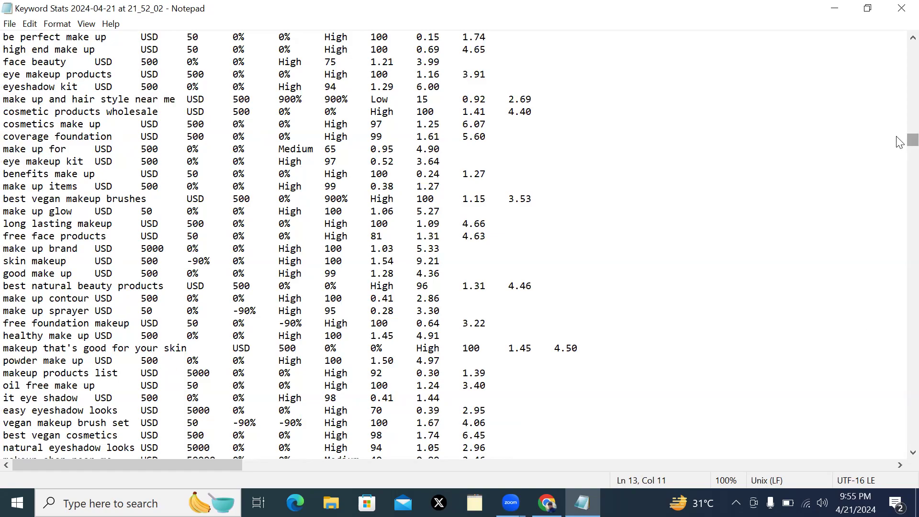
{"action": "left_click_drag", "start_coordinate": [896, 135], "coordinate": [899, 67]}
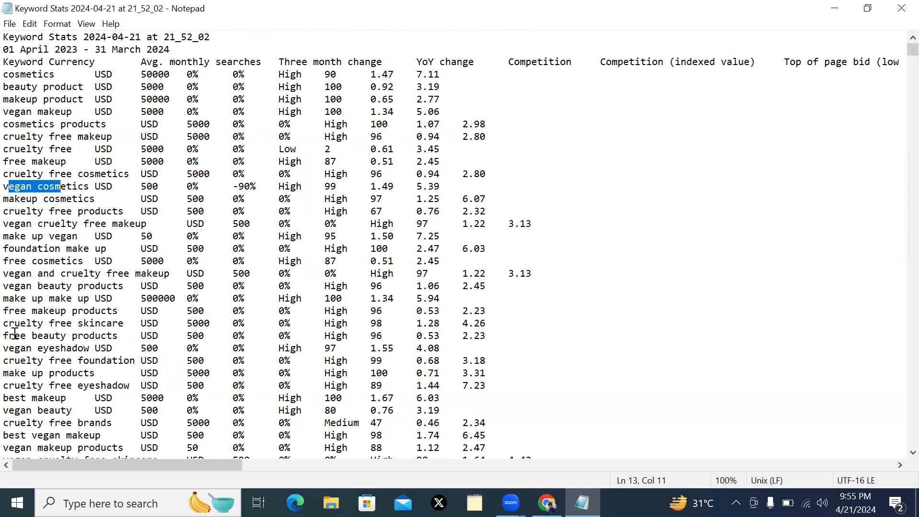
Minimize Notepad, scroll the refine panel, and add the 'personal care product' suggestion as a seed keyword
{"action": "left_click", "coordinate": [835, 8]}
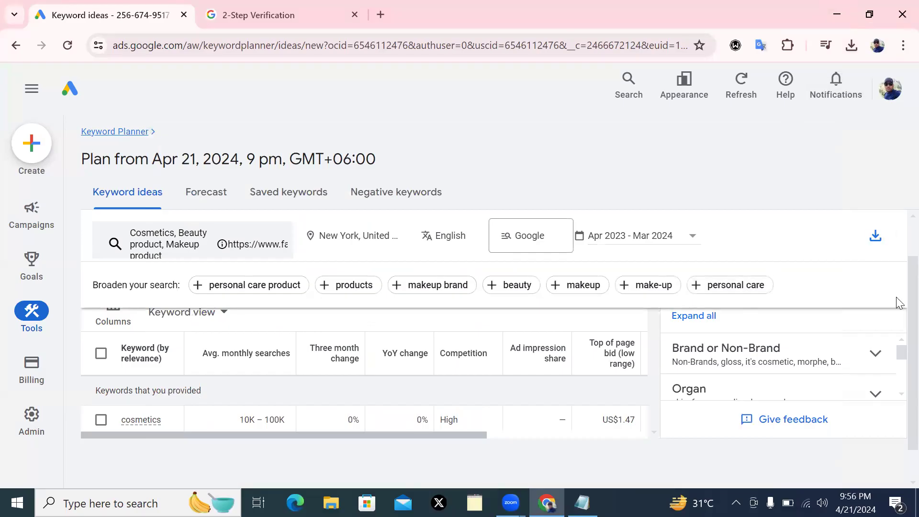
{"action": "left_click_drag", "start_coordinate": [913, 394], "coordinate": [900, 260]}
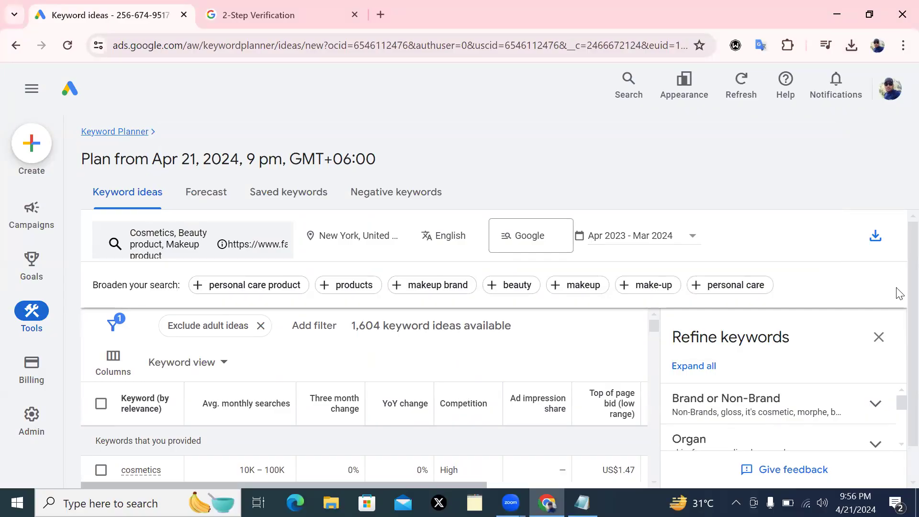
{"action": "scroll", "coordinate": [899, 318], "scroll_direction": "down", "scroll_amount": 1}
{"action": "scroll", "coordinate": [900, 319], "scroll_direction": "down", "scroll_amount": 1}
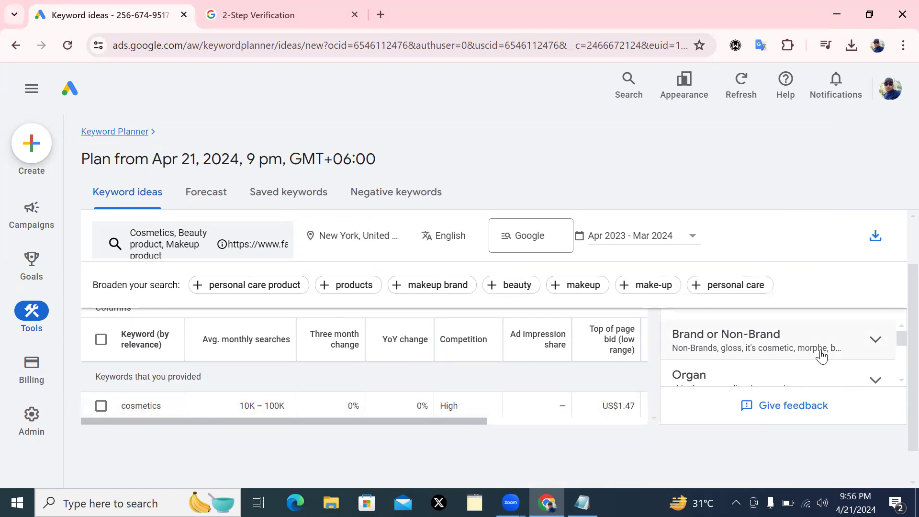
{"action": "left_click_drag", "start_coordinate": [900, 340], "coordinate": [900, 376]}
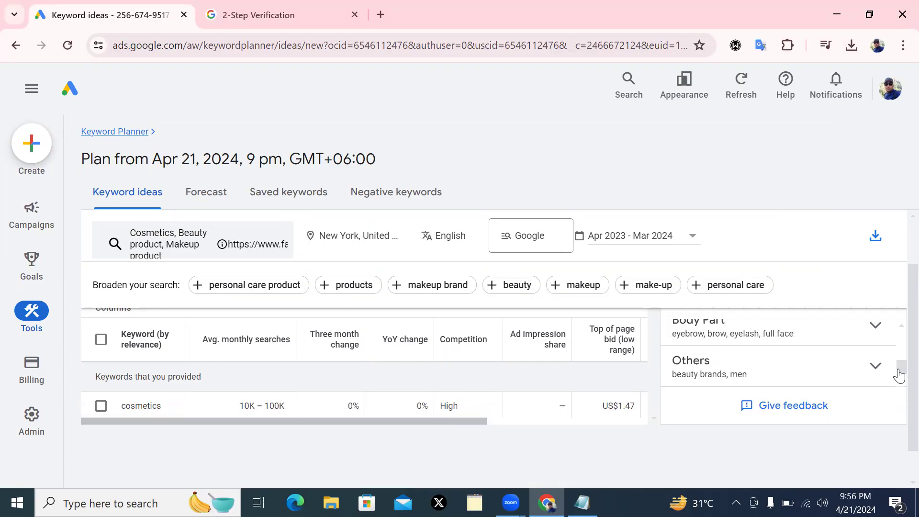
{"action": "left_click_drag", "start_coordinate": [900, 373], "coordinate": [900, 334]}
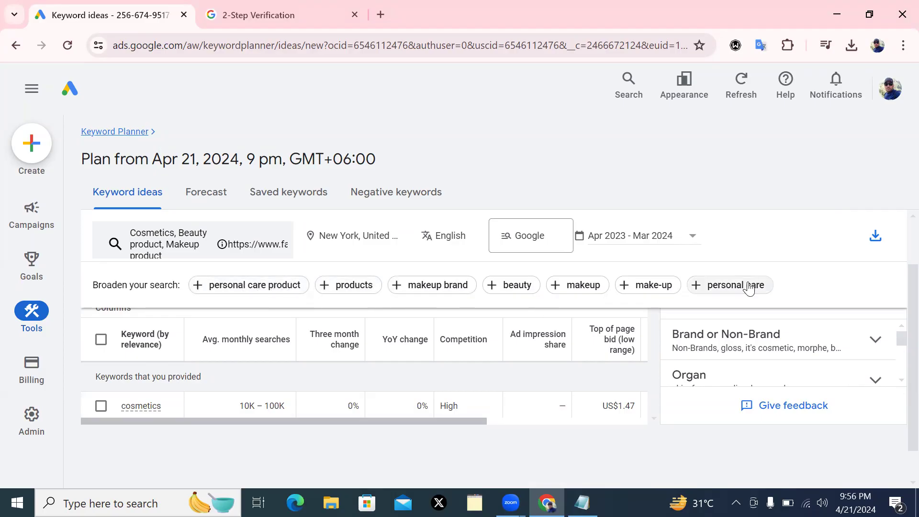
{"action": "left_click", "coordinate": [225, 283]}
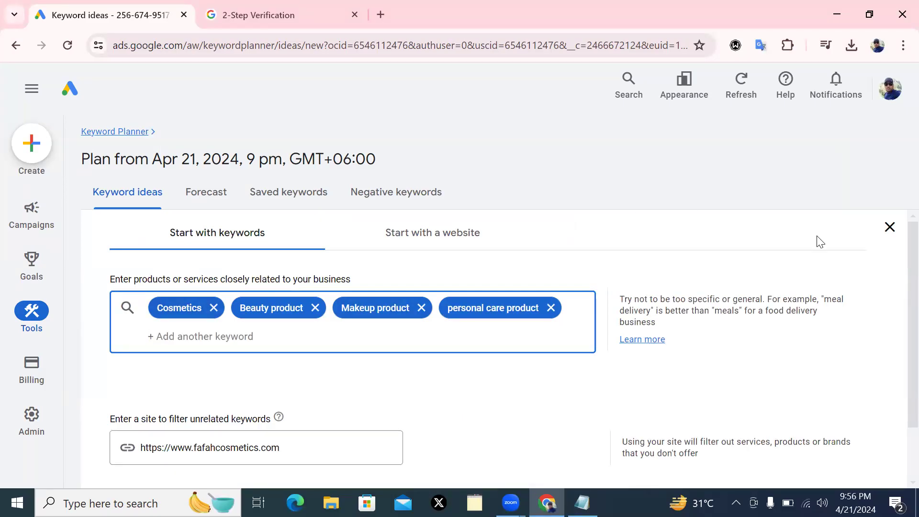
Get results for four seed keywords, add 'makeup brand', and regenerate to 1,750 ideas
{"action": "scroll", "coordinate": [820, 242], "scroll_direction": "down", "scroll_amount": 2}
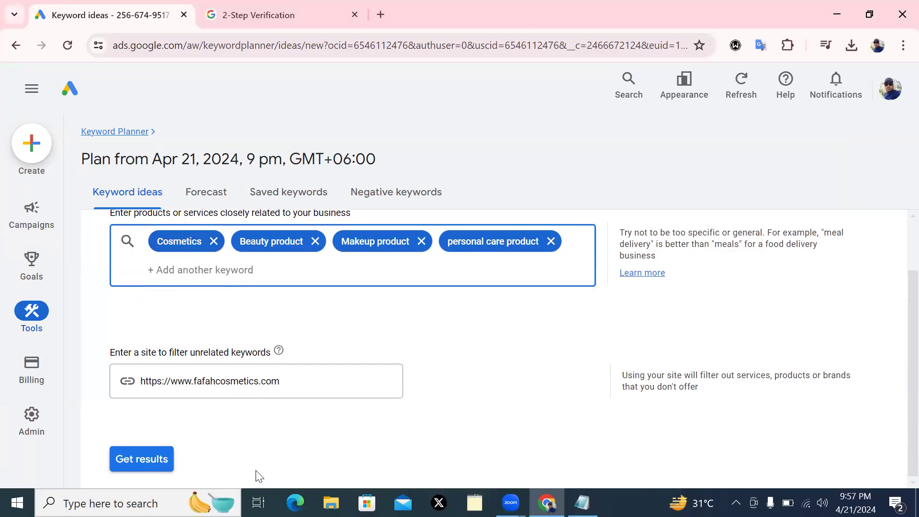
{"action": "left_click", "coordinate": [153, 460]}
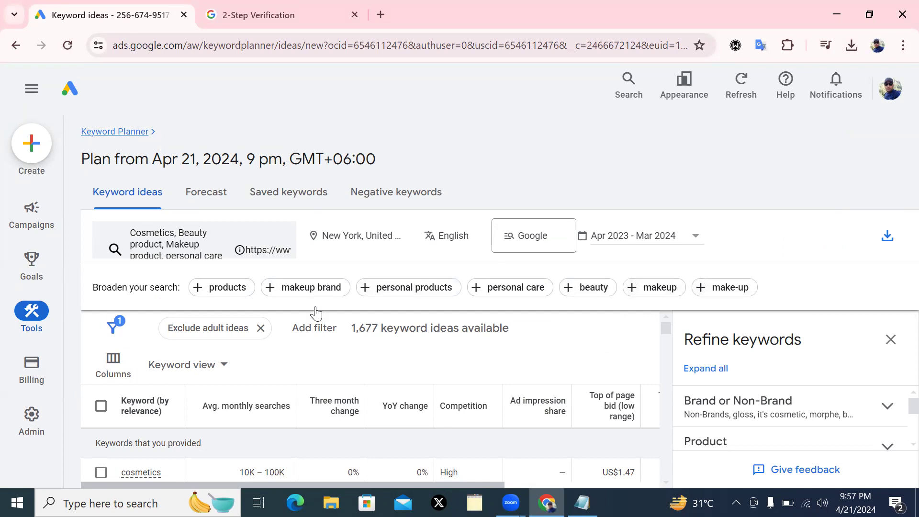
{"action": "left_click", "coordinate": [311, 287]}
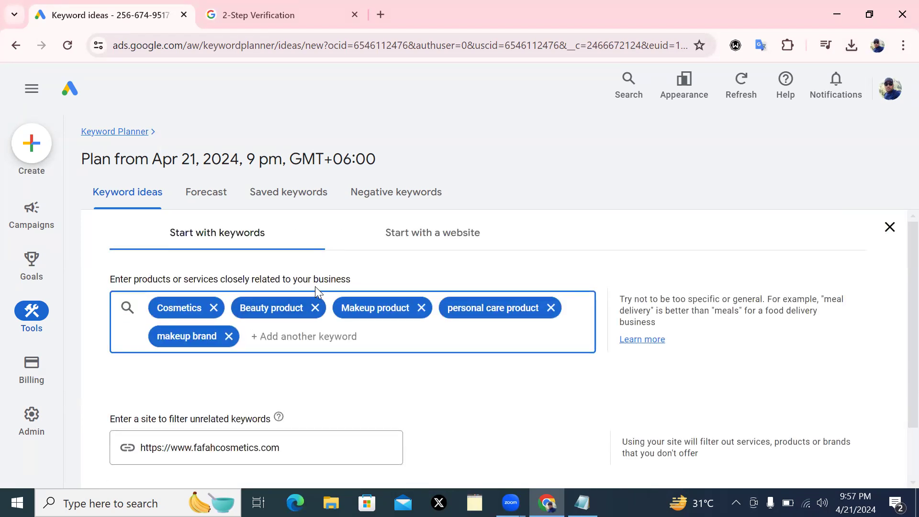
{"action": "scroll", "coordinate": [899, 330], "scroll_direction": "down", "scroll_amount": 2}
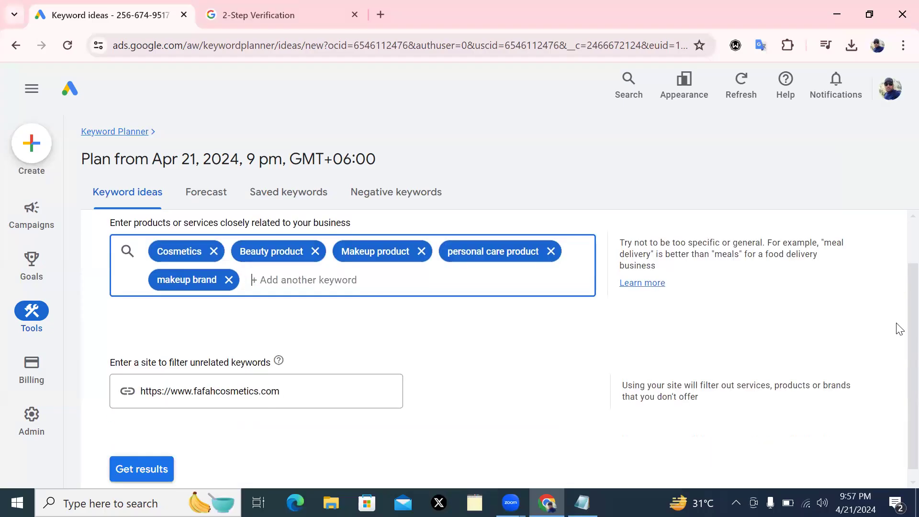
{"action": "left_click", "coordinate": [141, 459]}
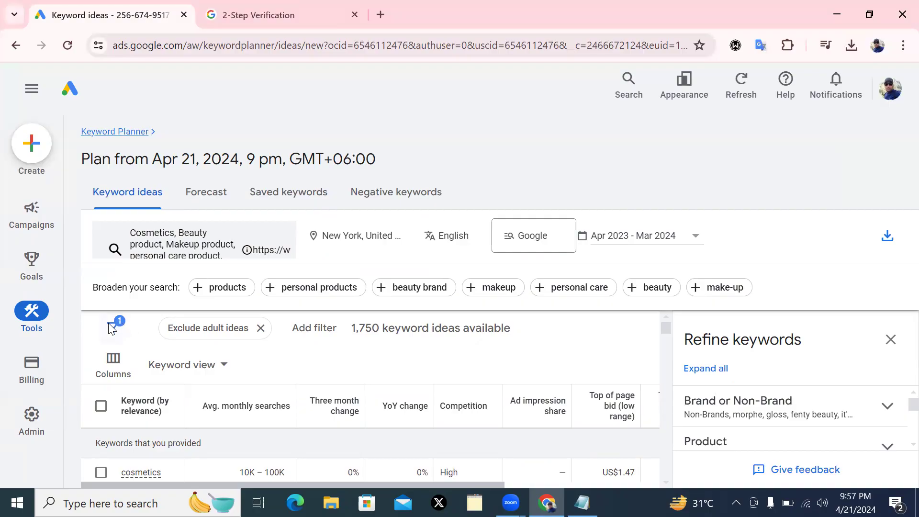
{"action": "left_click", "coordinate": [224, 366]}
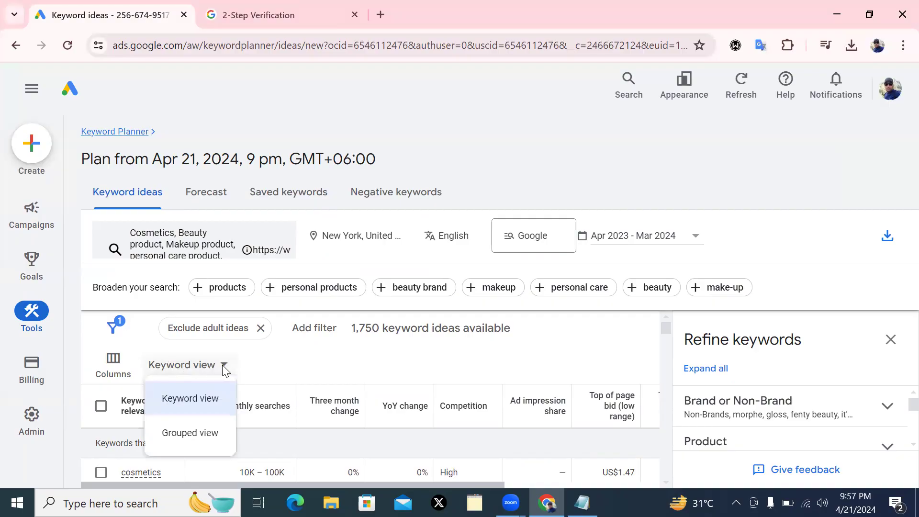
{"action": "left_click", "coordinate": [114, 330]}
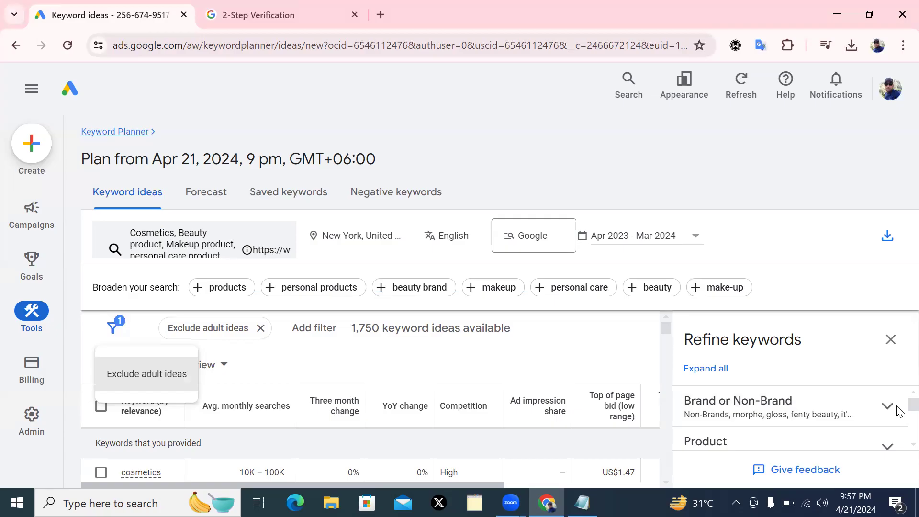
{"action": "scroll", "coordinate": [898, 419], "scroll_direction": "down", "scroll_amount": 3}
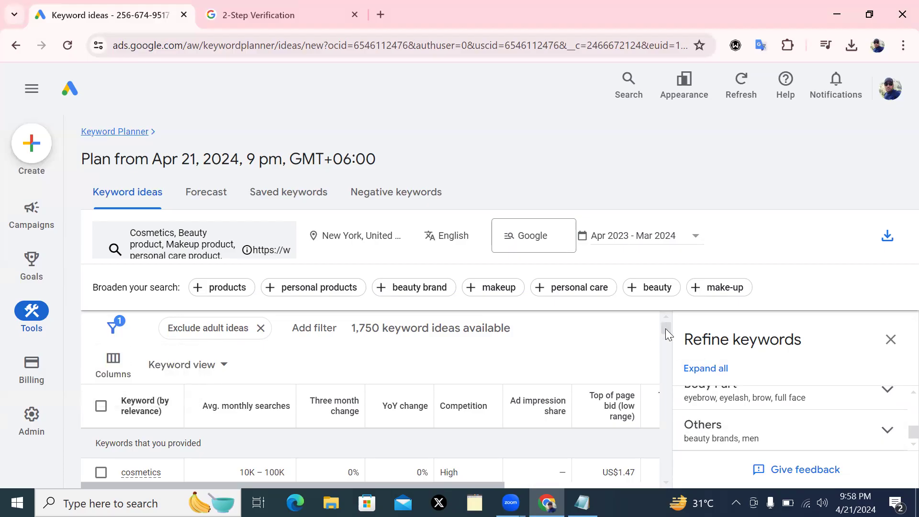
{"action": "scroll", "coordinate": [666, 328], "scroll_direction": "down", "scroll_amount": 3}
{"action": "scroll", "coordinate": [665, 346], "scroll_direction": "down", "scroll_amount": 3}
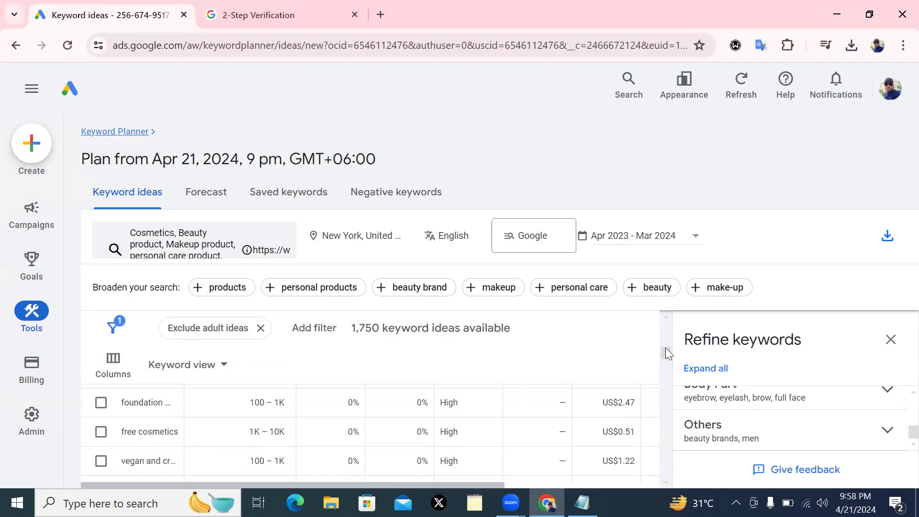
{"action": "left_click_drag", "start_coordinate": [668, 343], "coordinate": [681, 321]}
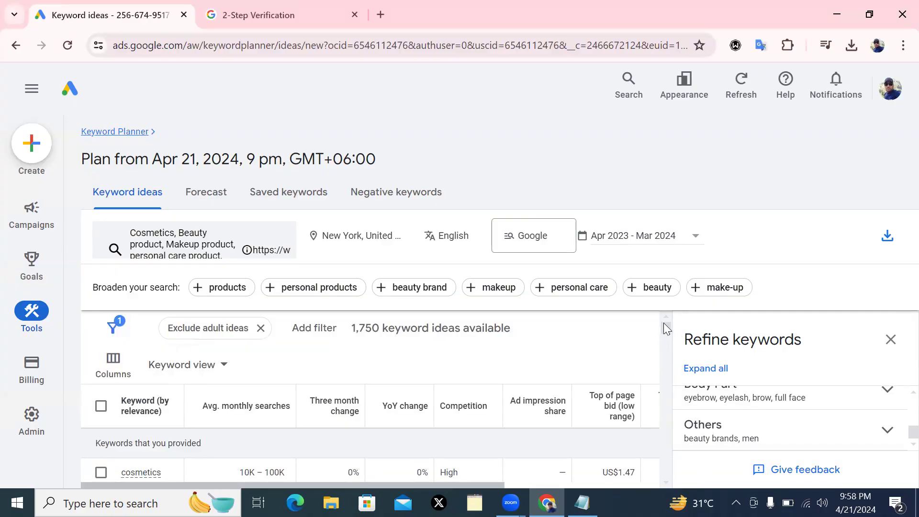
{"action": "mouse_move", "coordinate": [205, 407]}
{"action": "mouse_move", "coordinate": [140, 480]}
{"action": "mouse_move", "coordinate": [267, 409]}
{"action": "left_click_drag", "start_coordinate": [665, 327], "coordinate": [665, 338]}
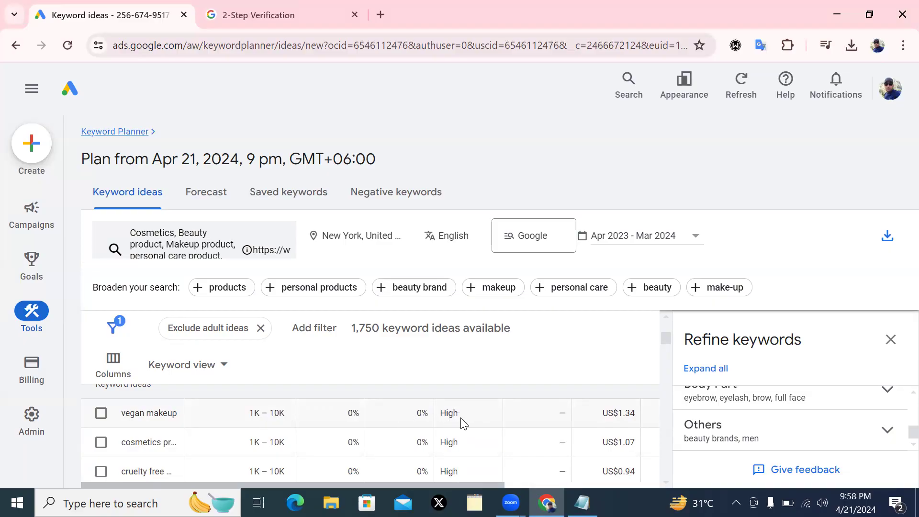
Select the 'cruelty free' keyword idea row and copy it to the clipboard
{"action": "left_click_drag", "start_coordinate": [664, 337], "coordinate": [665, 363]}
{"action": "scroll", "coordinate": [663, 365], "scroll_direction": "up", "scroll_amount": 5}
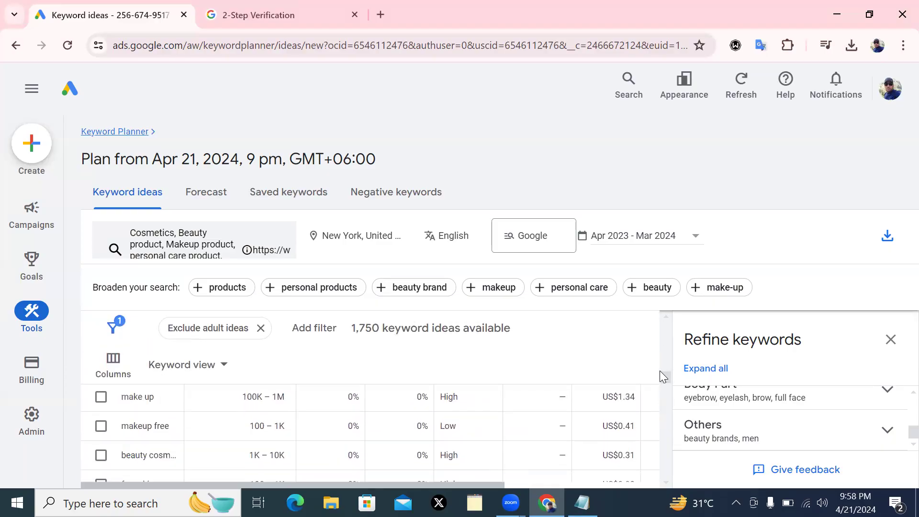
{"action": "scroll", "coordinate": [660, 367], "scroll_direction": "down", "scroll_amount": 5}
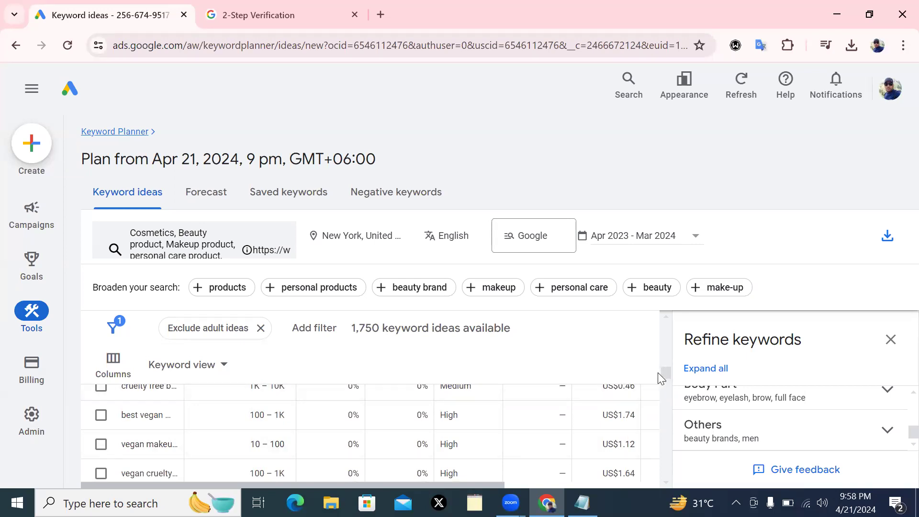
{"action": "scroll", "coordinate": [665, 372], "scroll_direction": "up", "scroll_amount": 1}
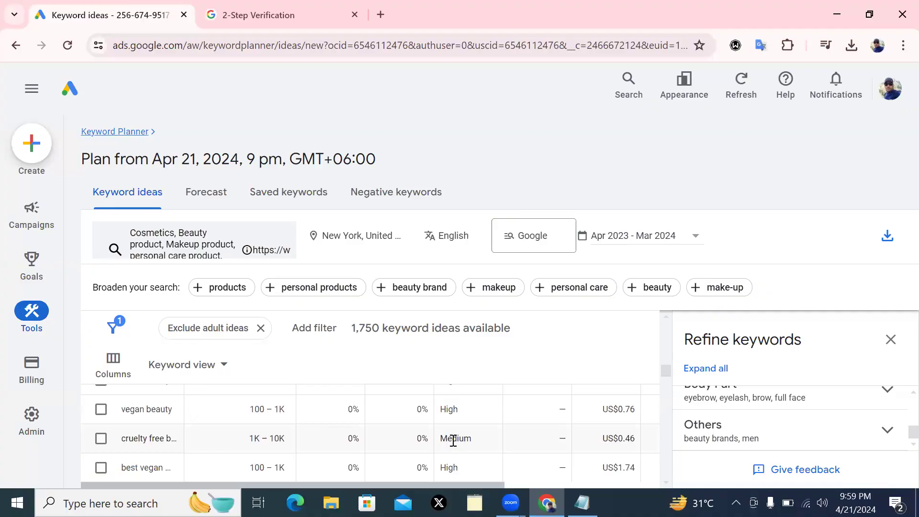
{"action": "left_click", "coordinate": [100, 438]}
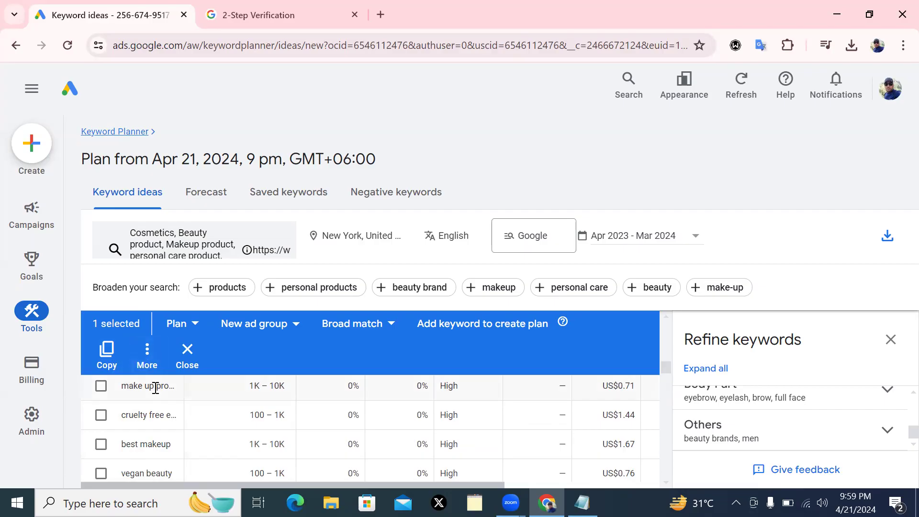
{"action": "left_click", "coordinate": [107, 352]}
Scroll to the bottom of the keyword ideas table, showing 1–100 of 1,750 ideas
{"action": "left_click_drag", "start_coordinate": [665, 368], "coordinate": [664, 456]}
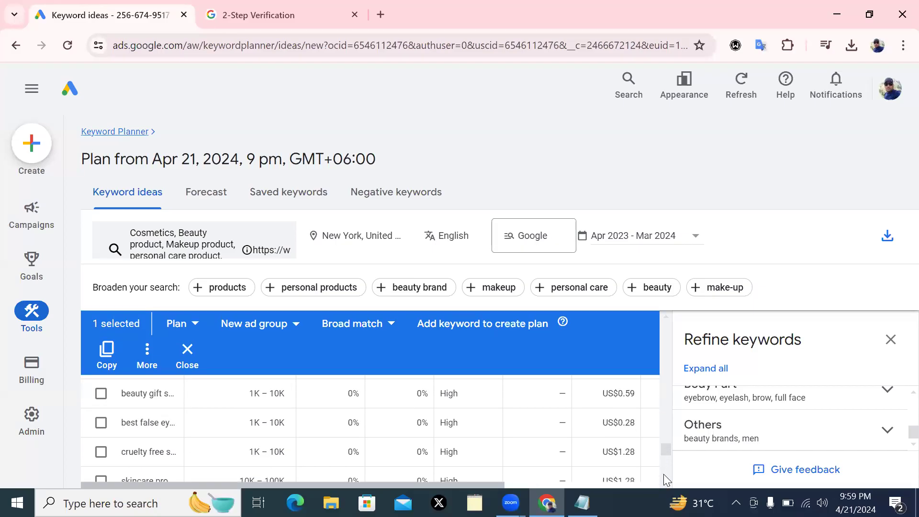
{"action": "left_click", "coordinate": [664, 465]}
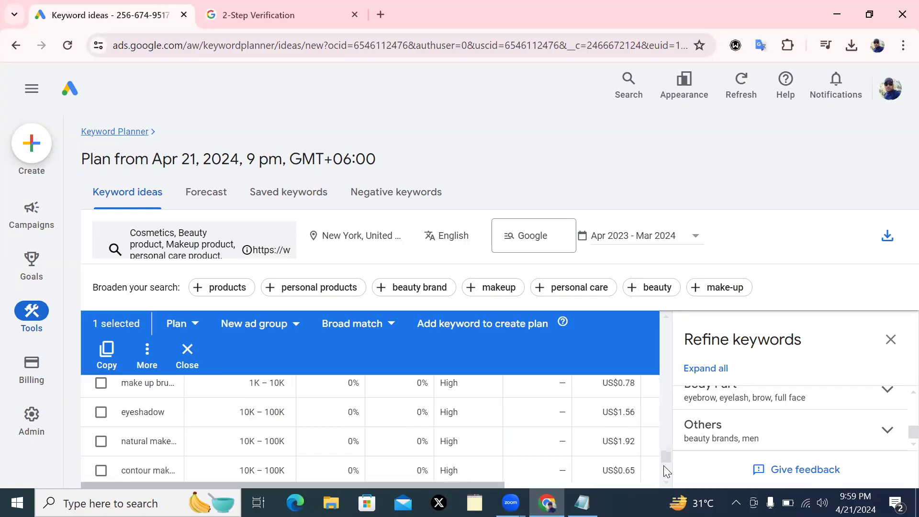
{"action": "left_click", "coordinate": [665, 464]}
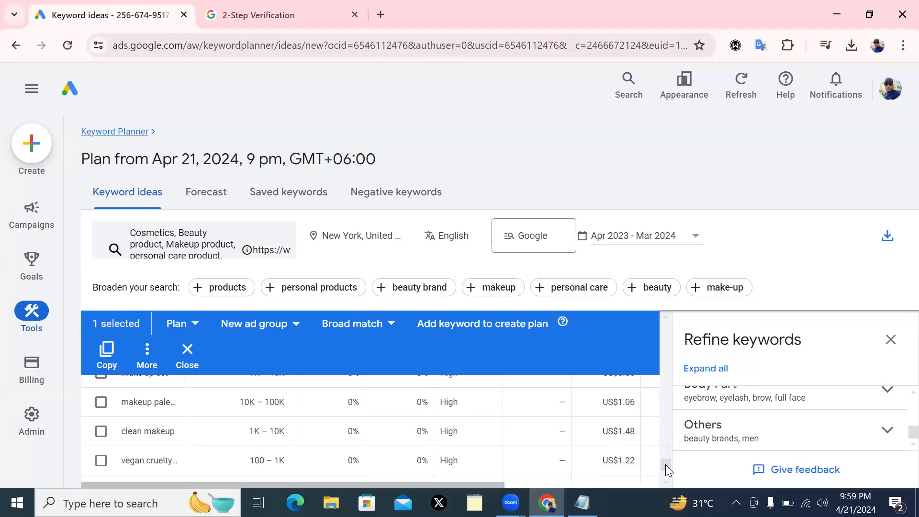
{"action": "left_click_drag", "start_coordinate": [665, 463], "coordinate": [666, 478]}
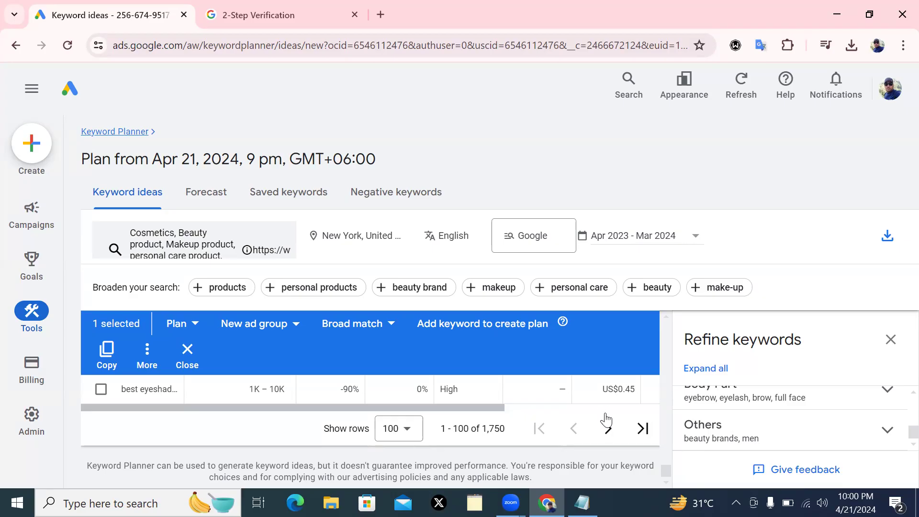
Advance to keyword ideas 101–200 of 1,753 and scroll back up through the rows
{"action": "left_click", "coordinate": [607, 431]}
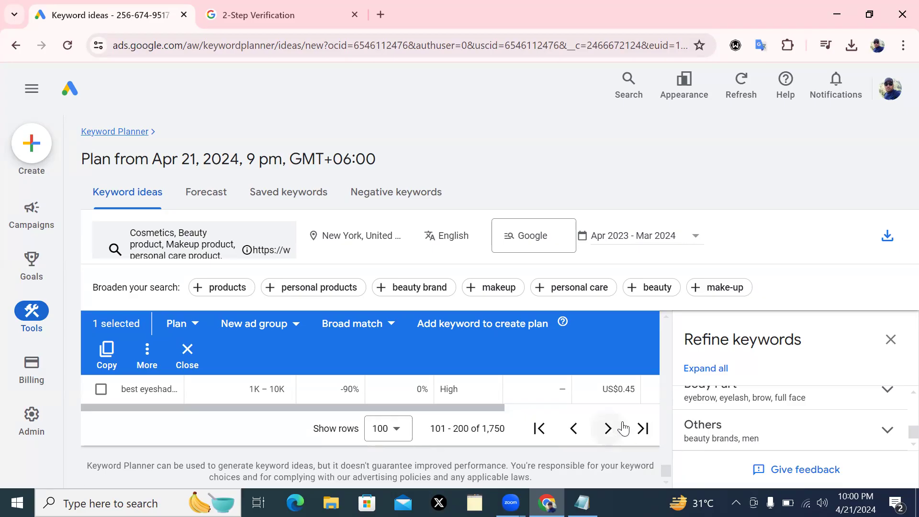
{"action": "scroll", "coordinate": [666, 457], "scroll_direction": "up", "scroll_amount": 5}
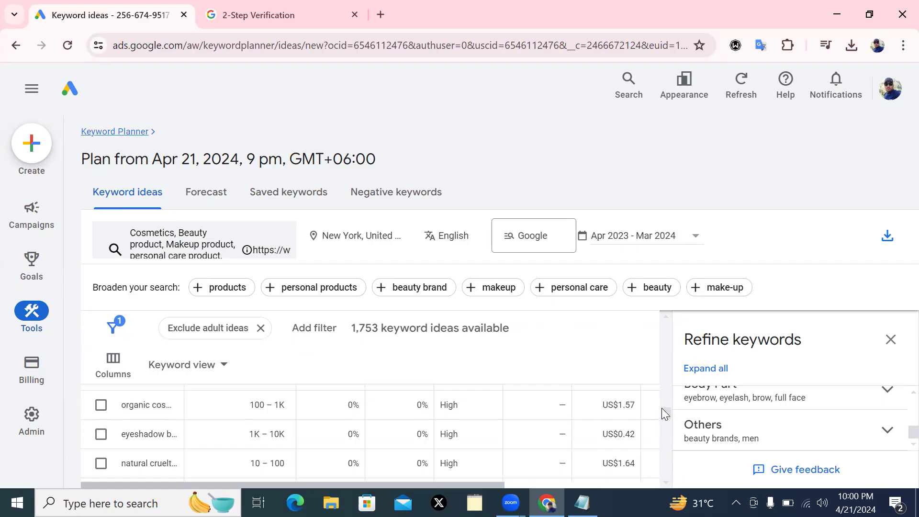
{"action": "left_click_drag", "start_coordinate": [662, 409], "coordinate": [665, 401]}
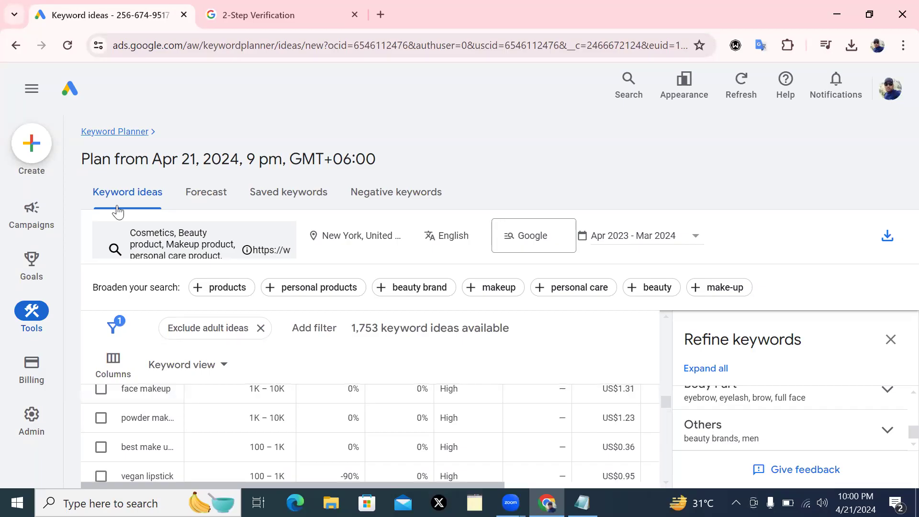
Check the empty Forecast, Saved keywords and Negative keywords tabs, then go to Admin account settings
{"action": "left_click", "coordinate": [203, 193]}
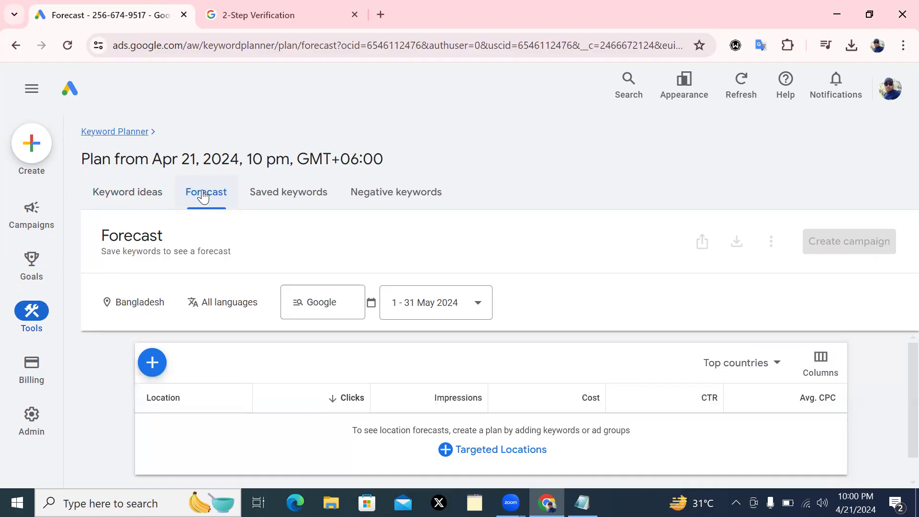
{"action": "left_click", "coordinate": [279, 198]}
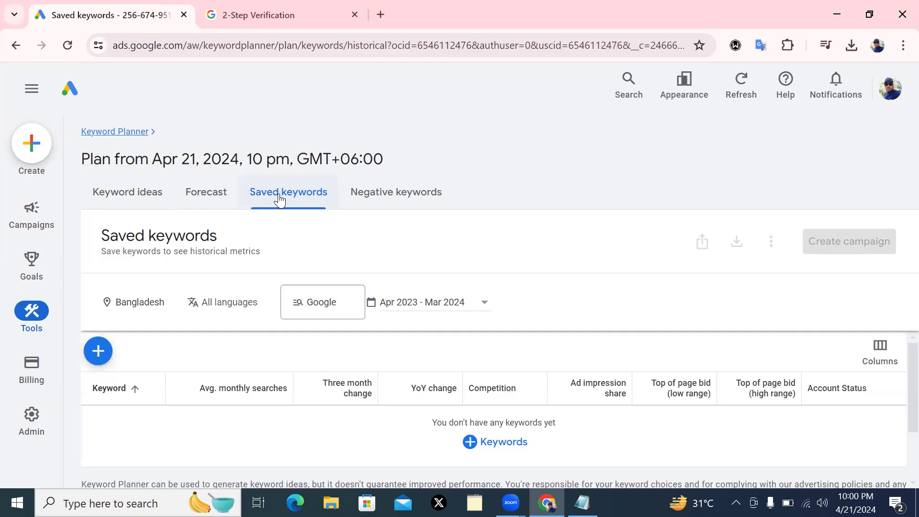
{"action": "left_click", "coordinate": [387, 190]}
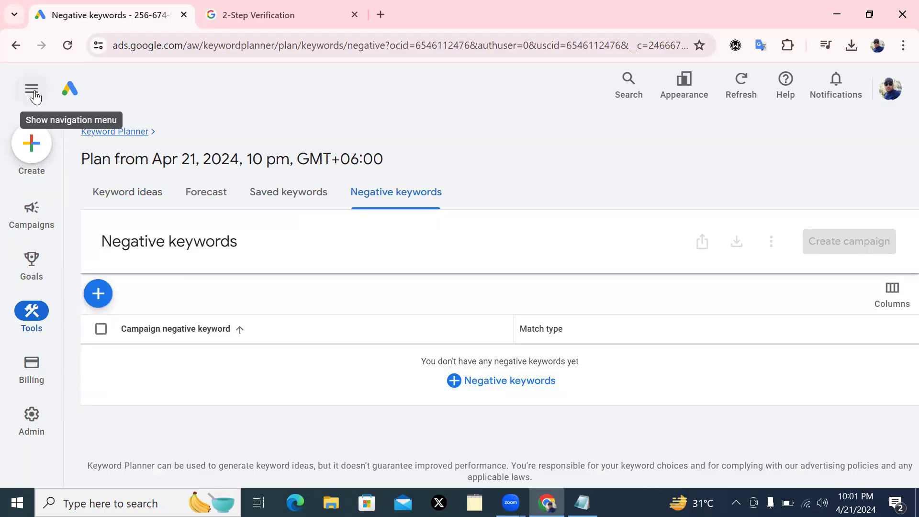
{"action": "left_click", "coordinate": [23, 423]}
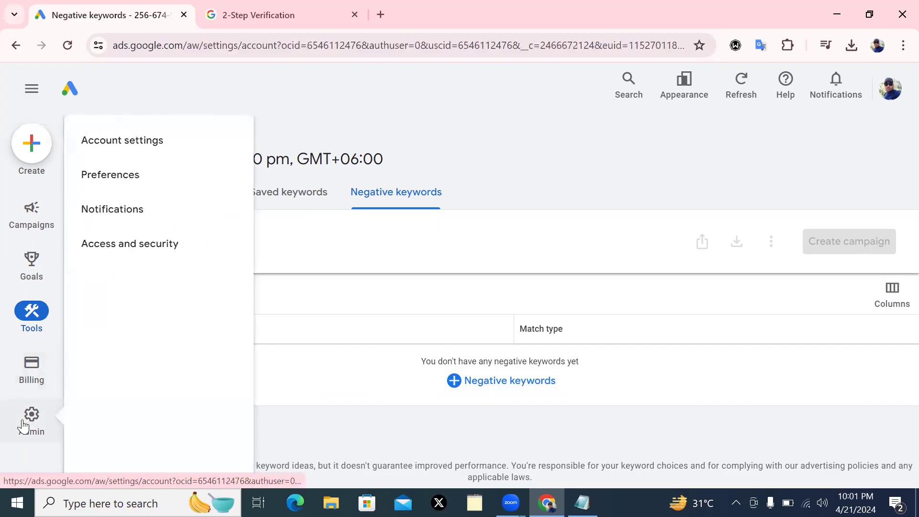